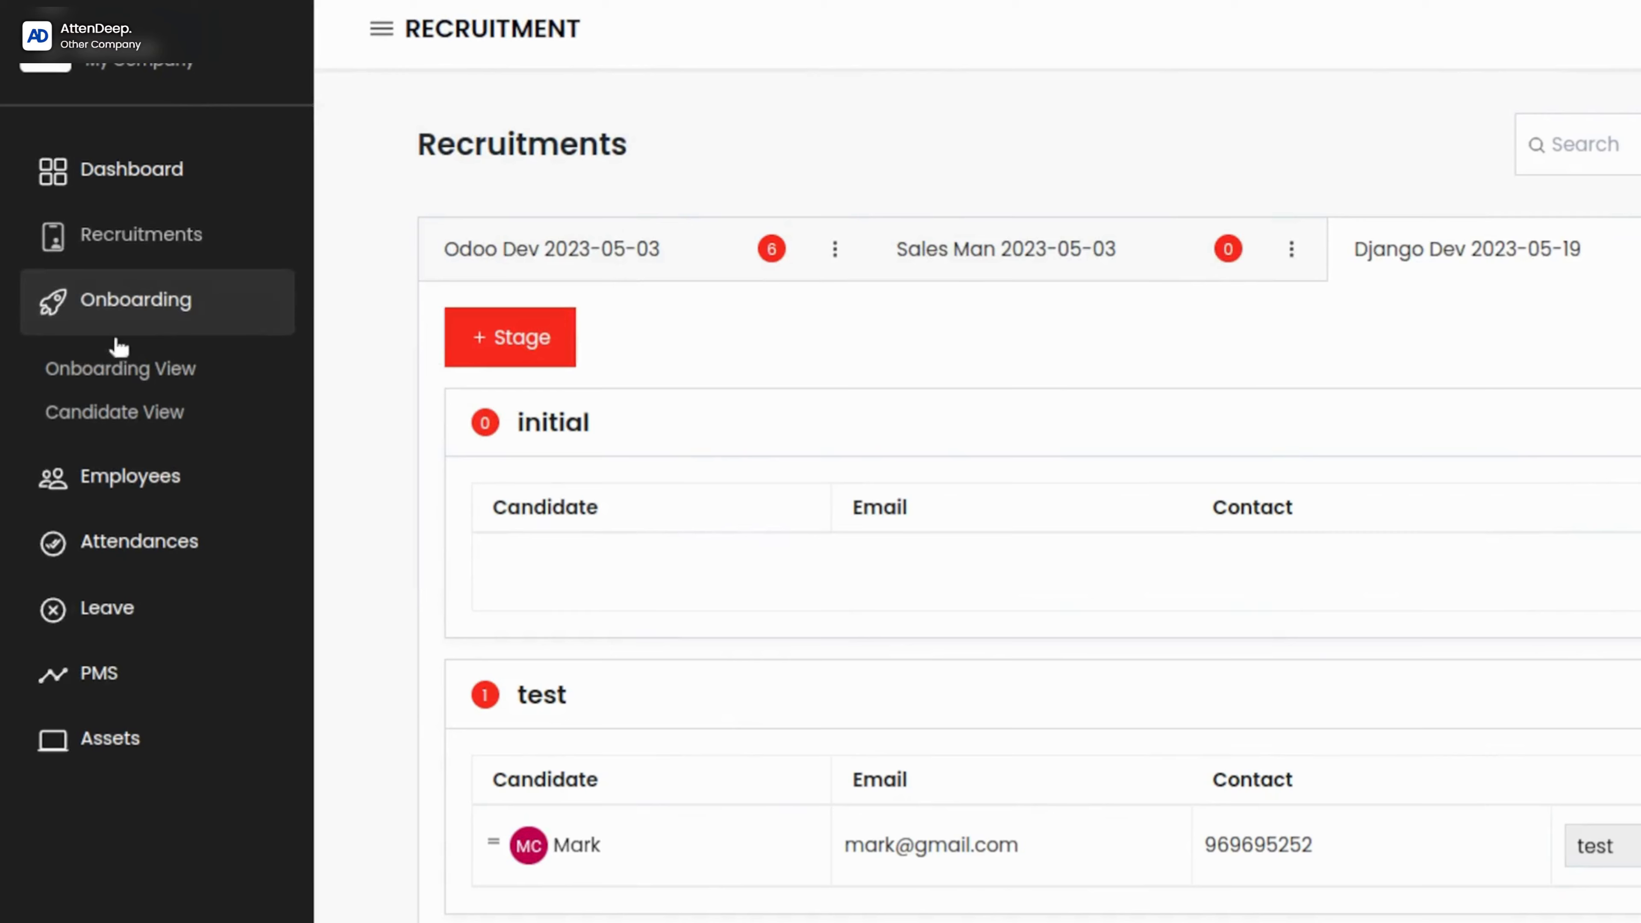
# Step: Create an onboarding stage titled Arrival for the Django Dev 2023-05-19 recruitment and assign a manager to it
pyautogui.click(112, 369)
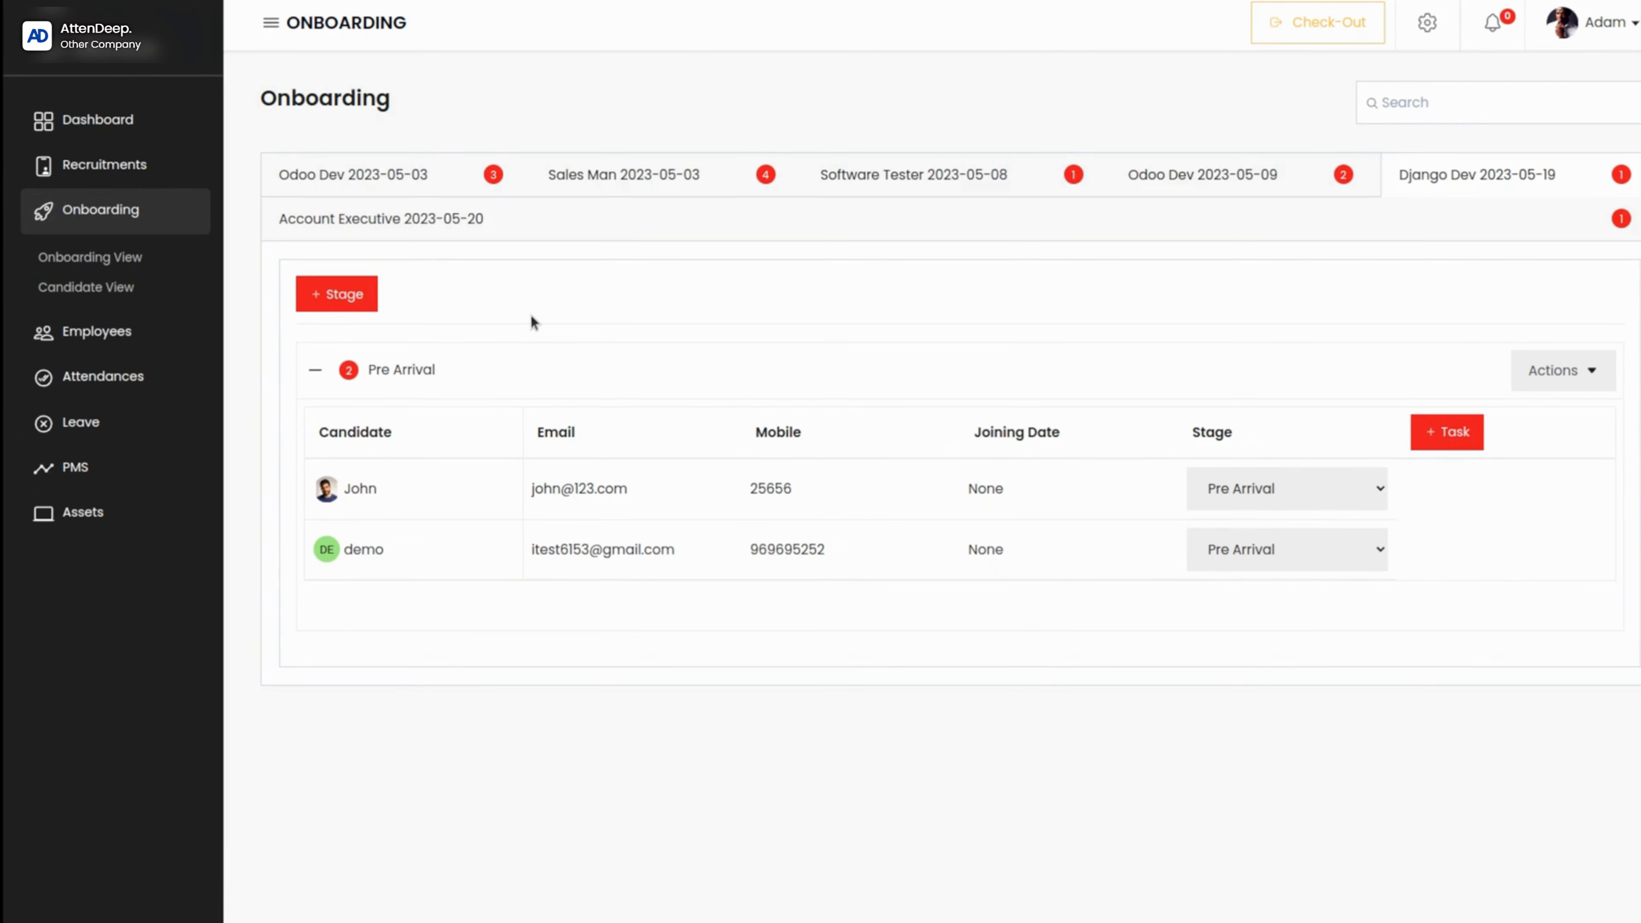
pyautogui.click(307, 291)
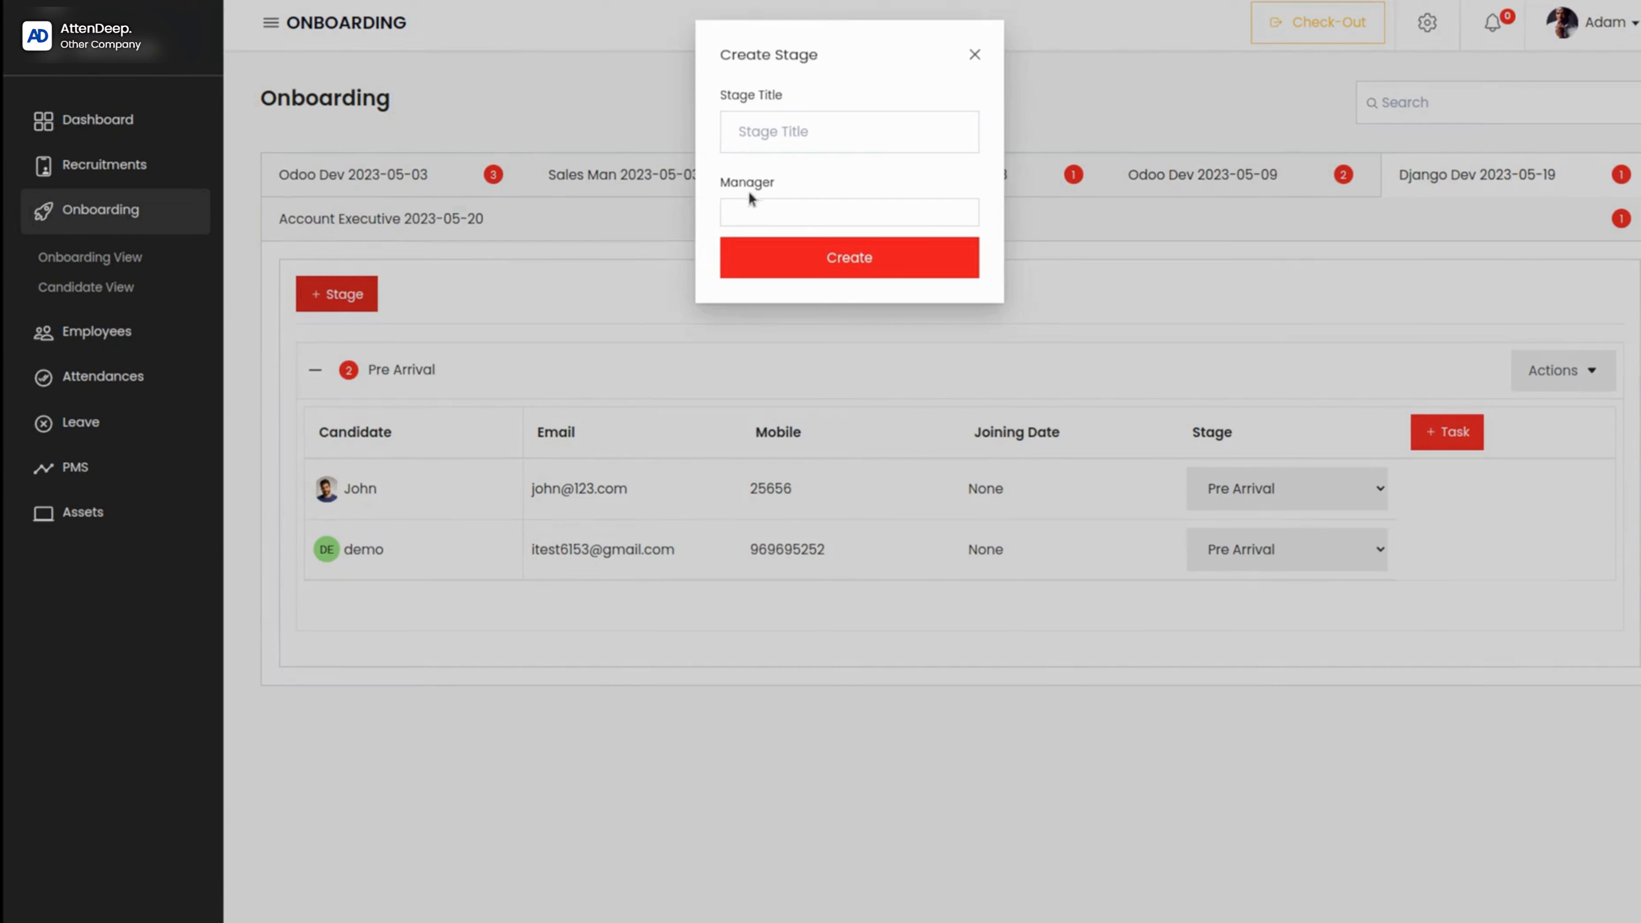
pyautogui.click(773, 126)
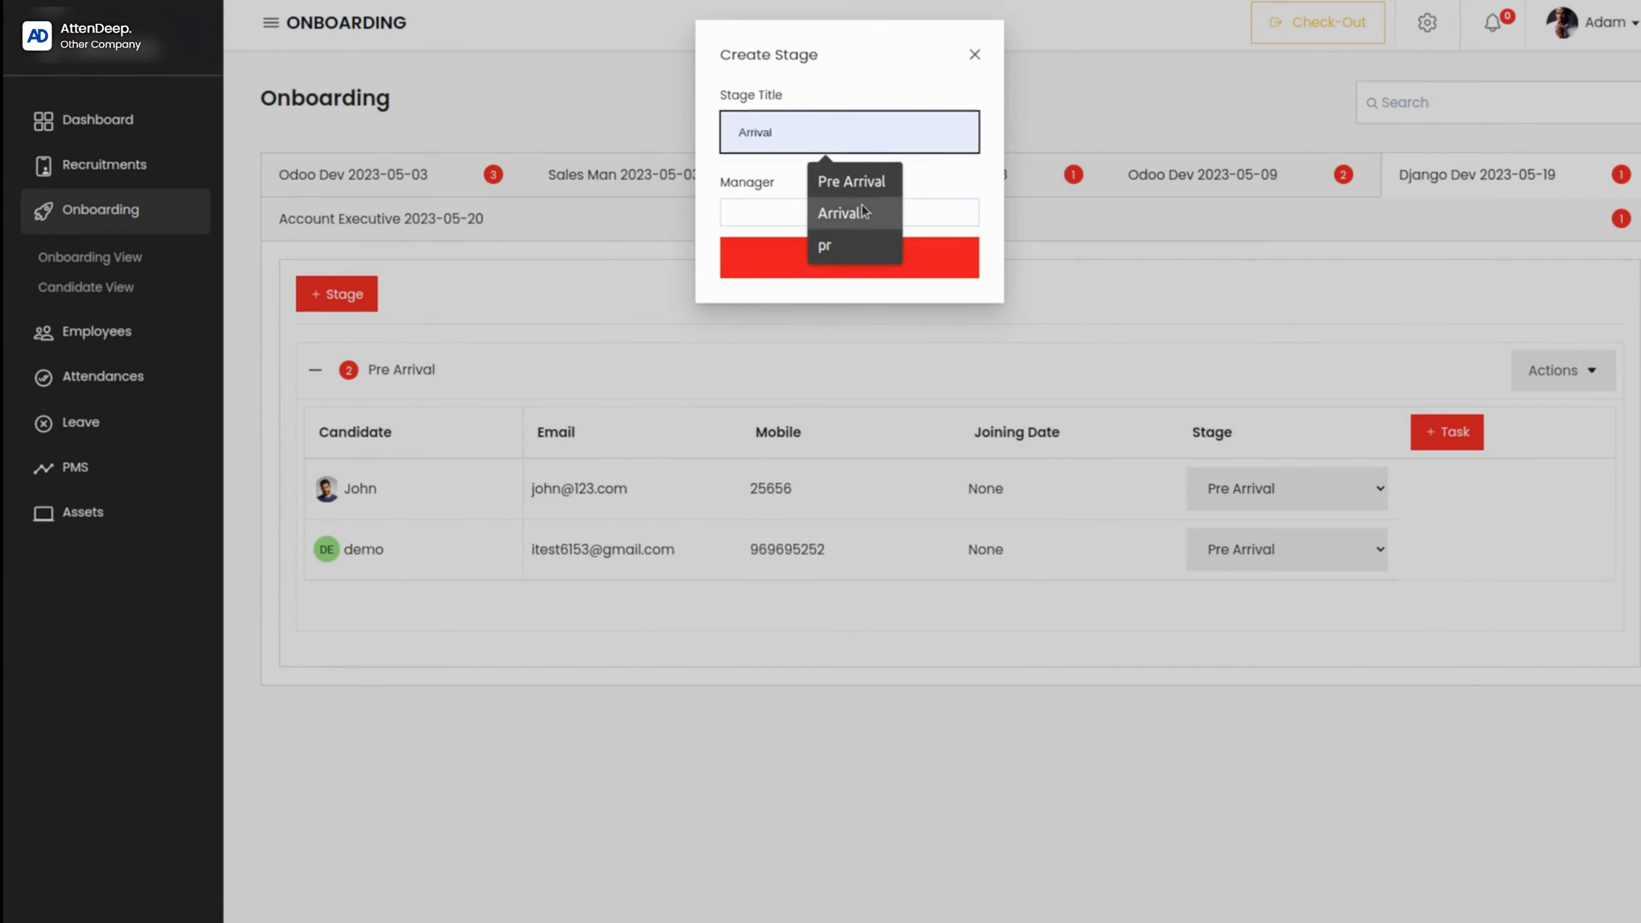
pyautogui.click(840, 213)
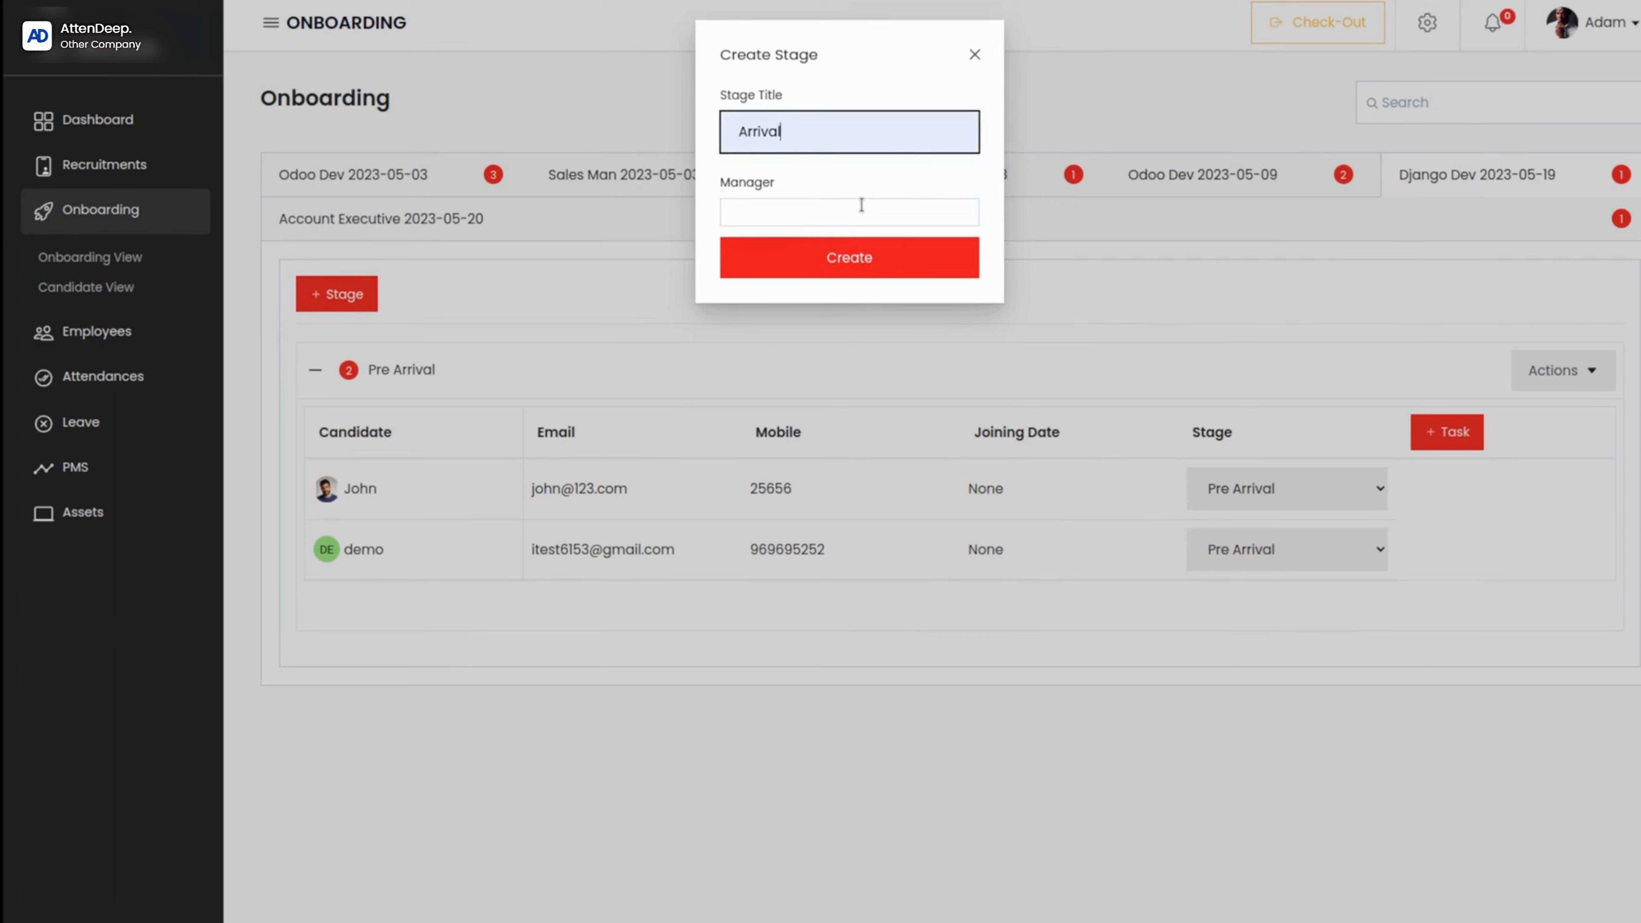
pyautogui.click(776, 210)
pyautogui.click(784, 258)
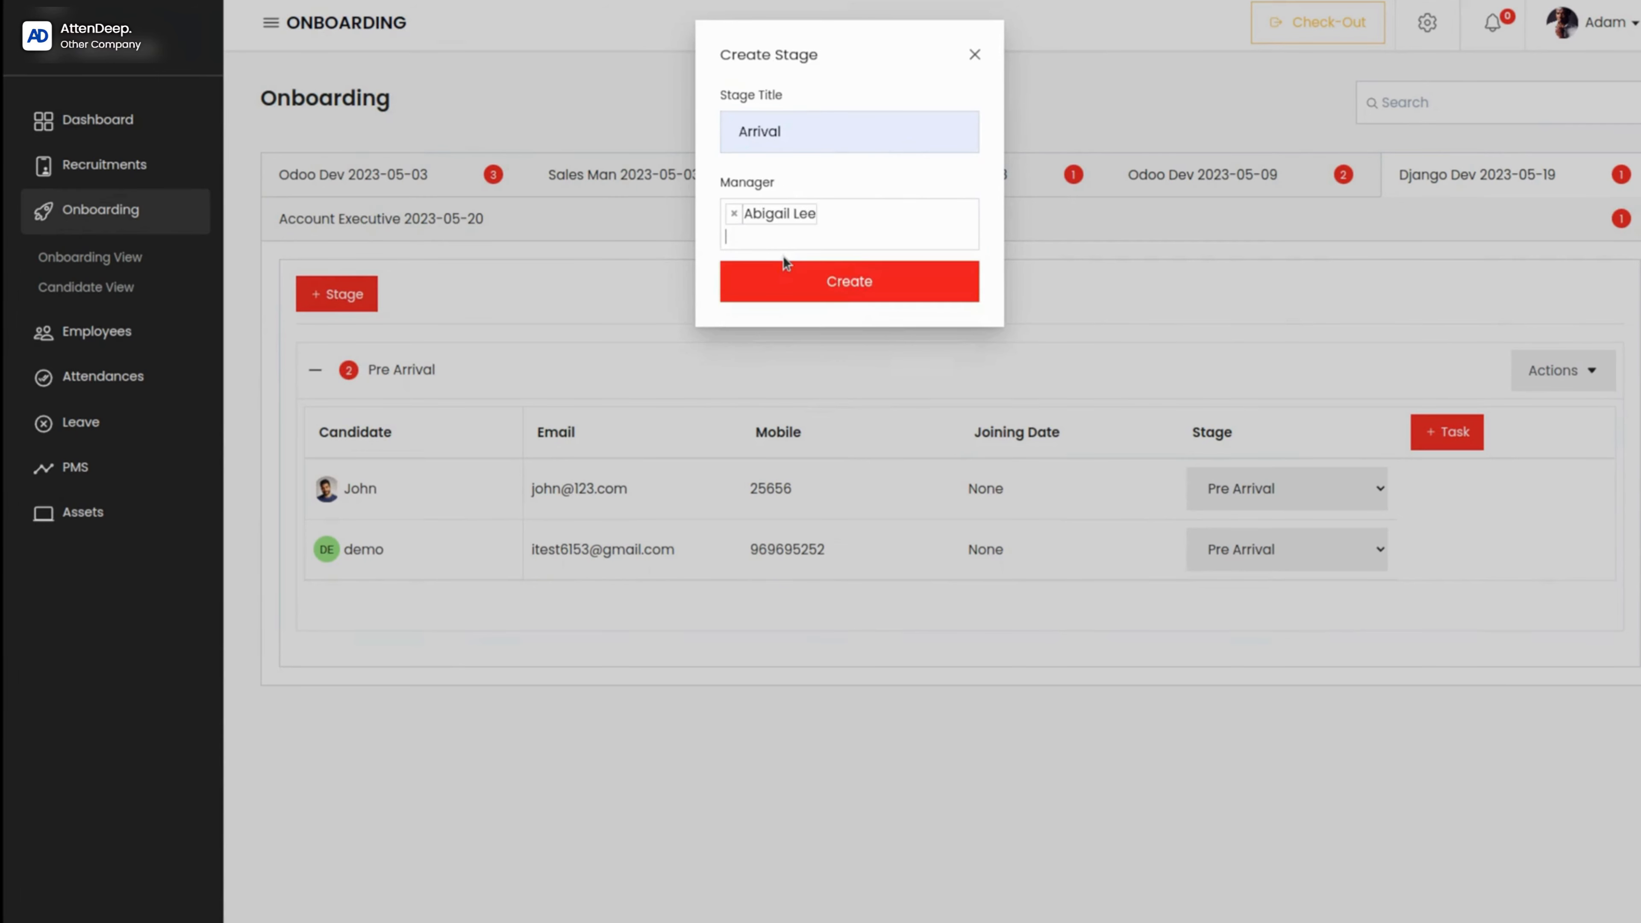
pyautogui.click(841, 289)
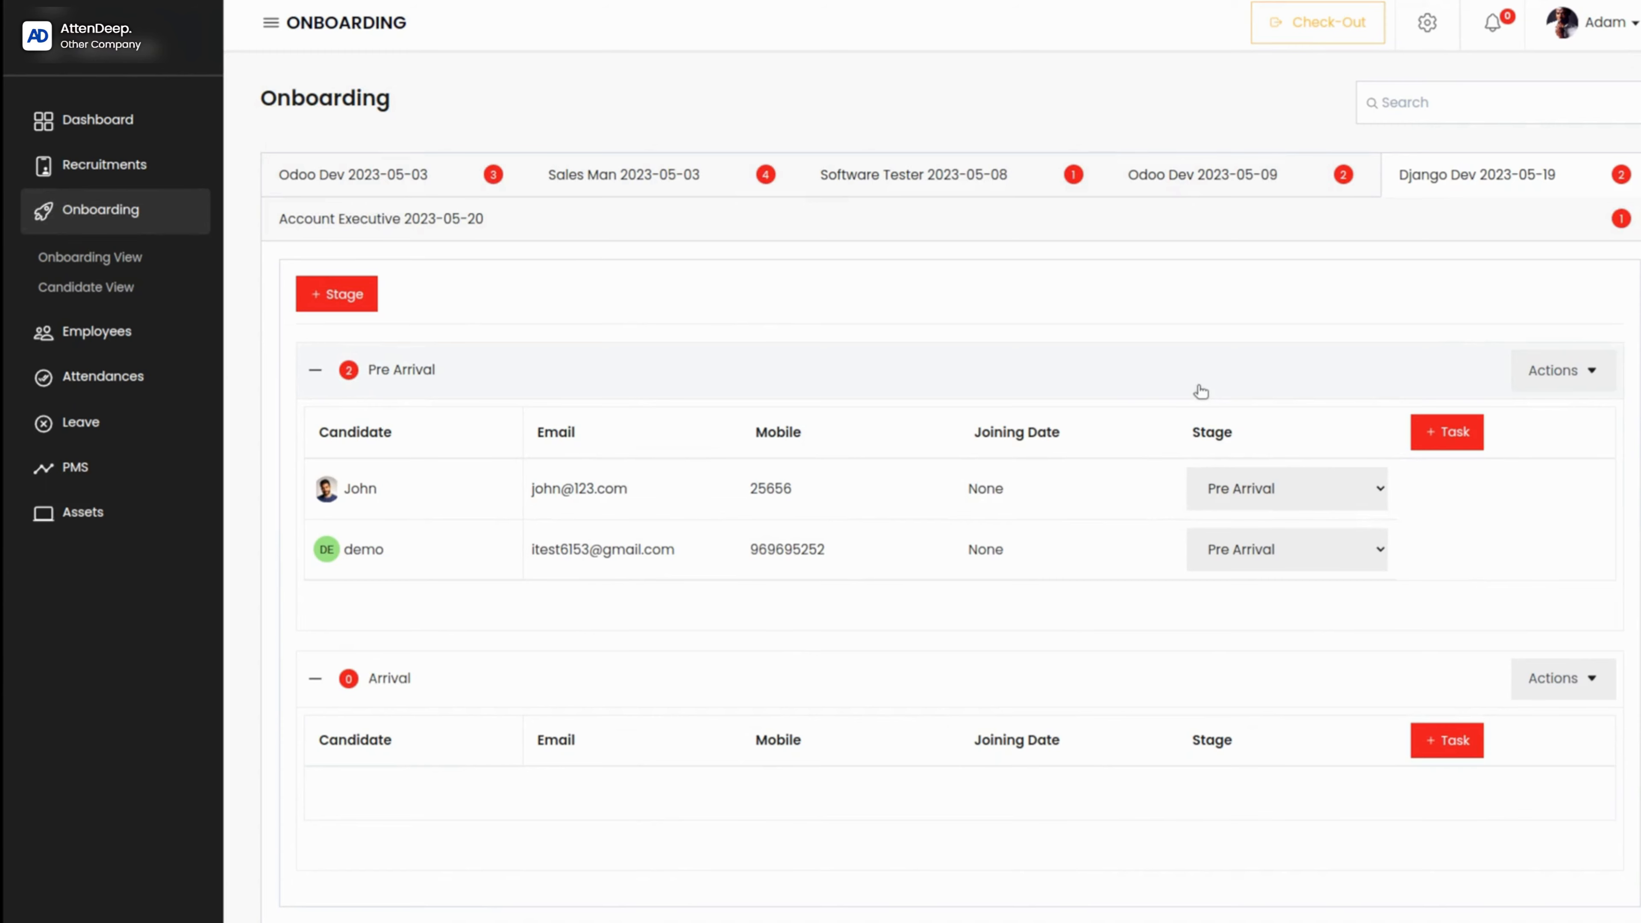
# Step: Move the demo candidate from the Pre Arrival stage to the Arrival stage
pyautogui.click(1262, 545)
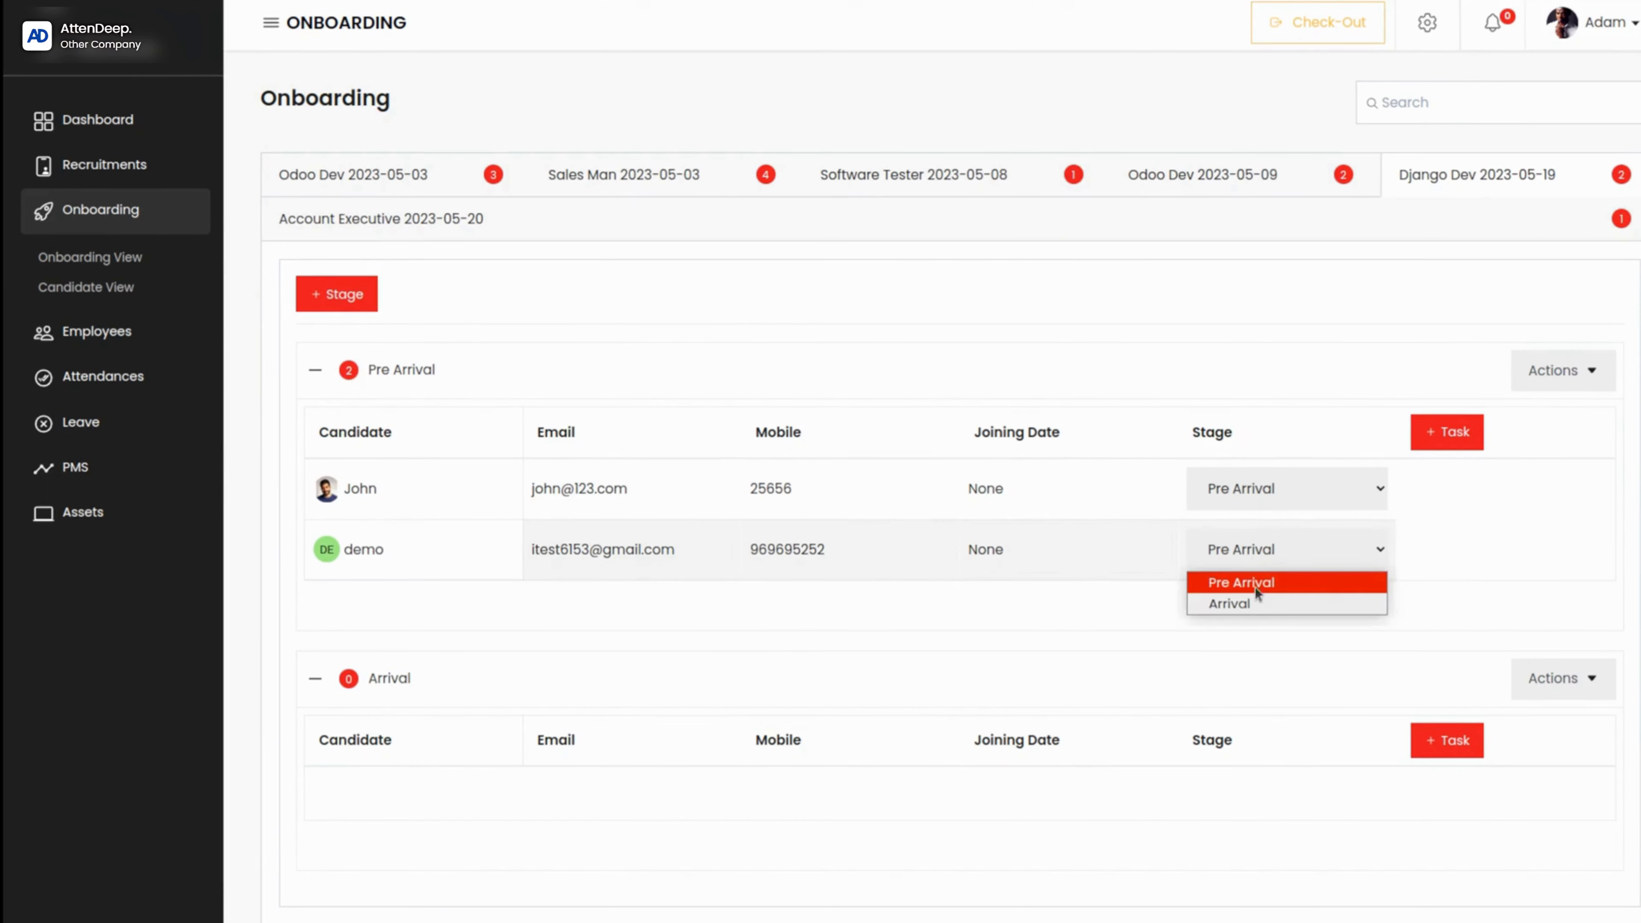
pyautogui.click(1230, 603)
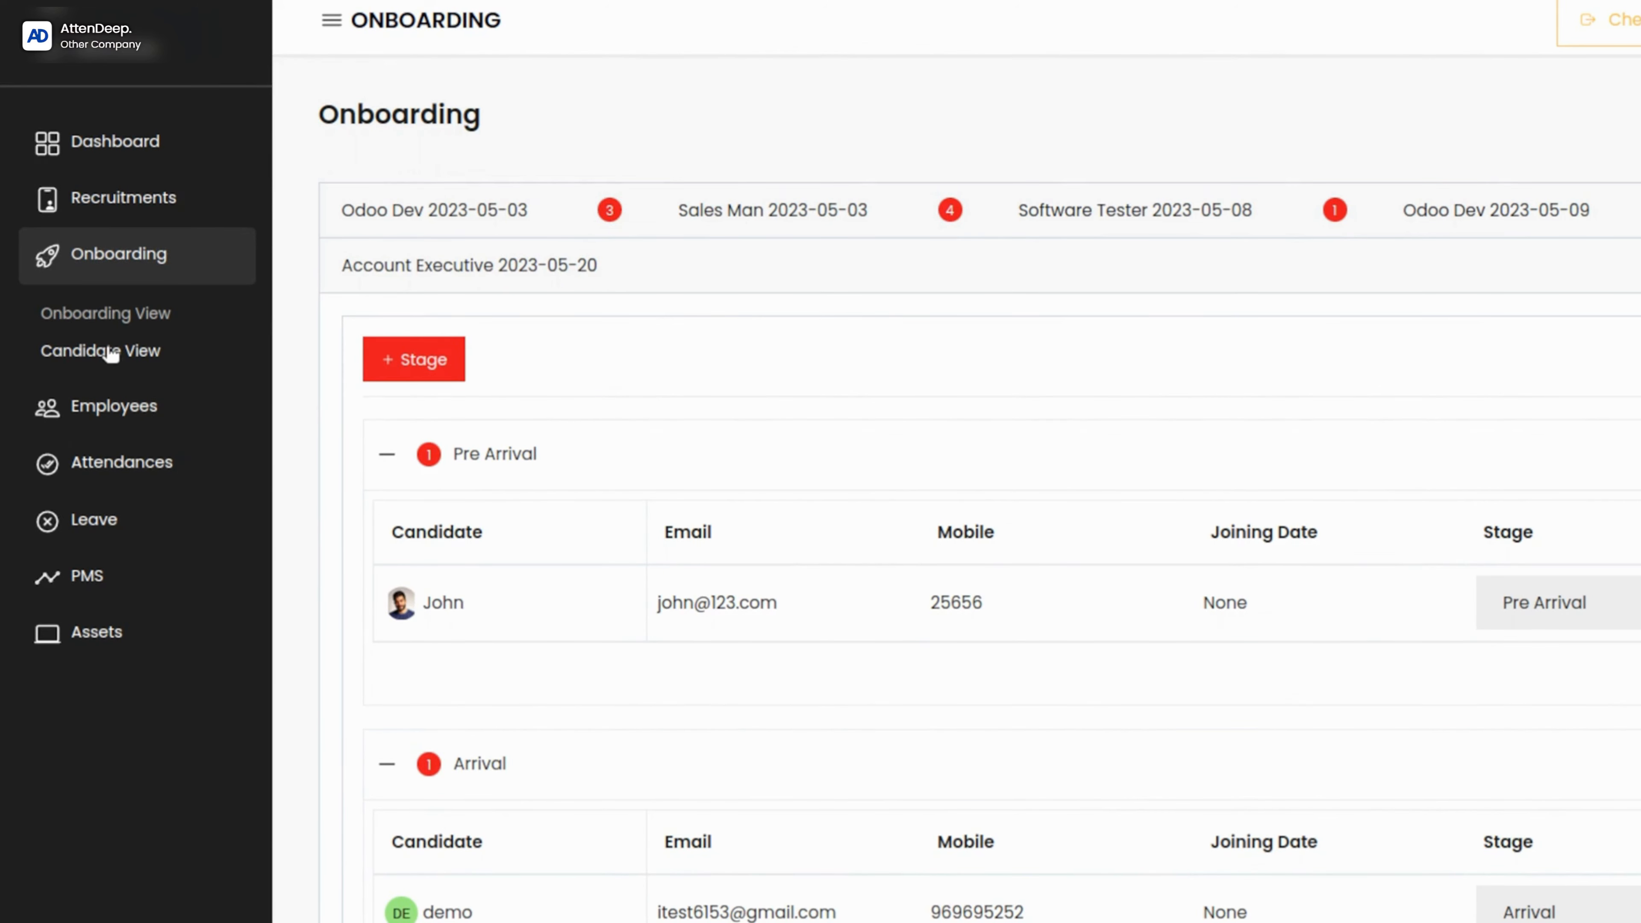
# Step: Trigger onboarding for the hired Django Dev candidate in the onboarding candidate view
pyautogui.click(109, 352)
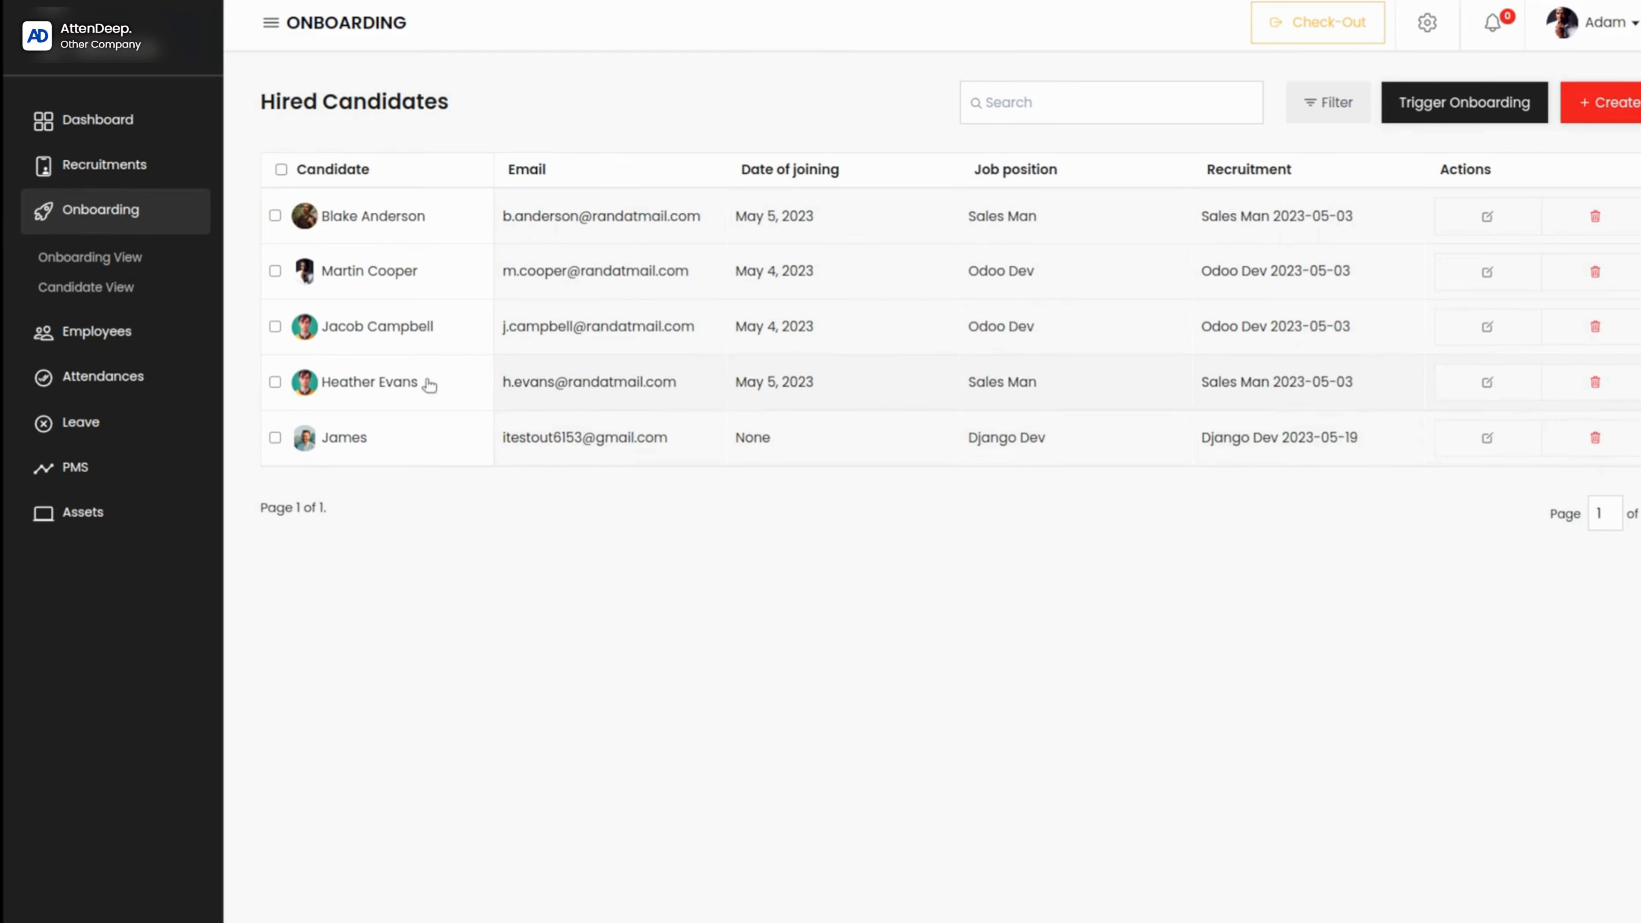
pyautogui.click(274, 439)
pyautogui.click(1413, 107)
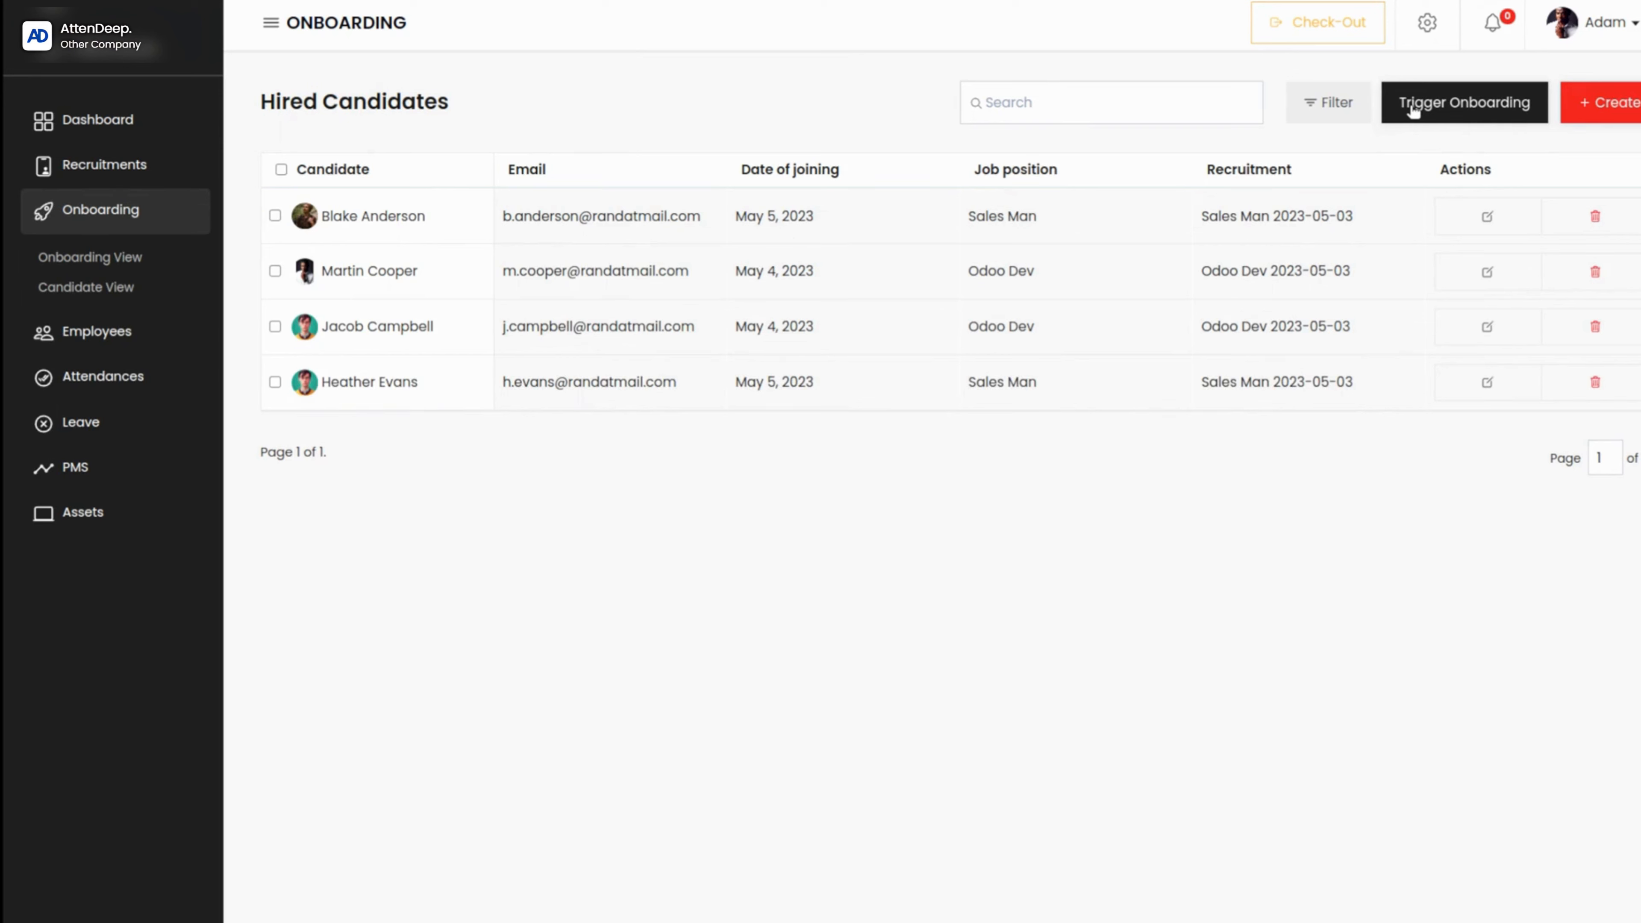
# Step: Switch to the Gmail inbox, refresh it and follow the link in the new Onboarding Portal email, showing the page full screen
pyautogui.hotkey('alt', 'Tab')
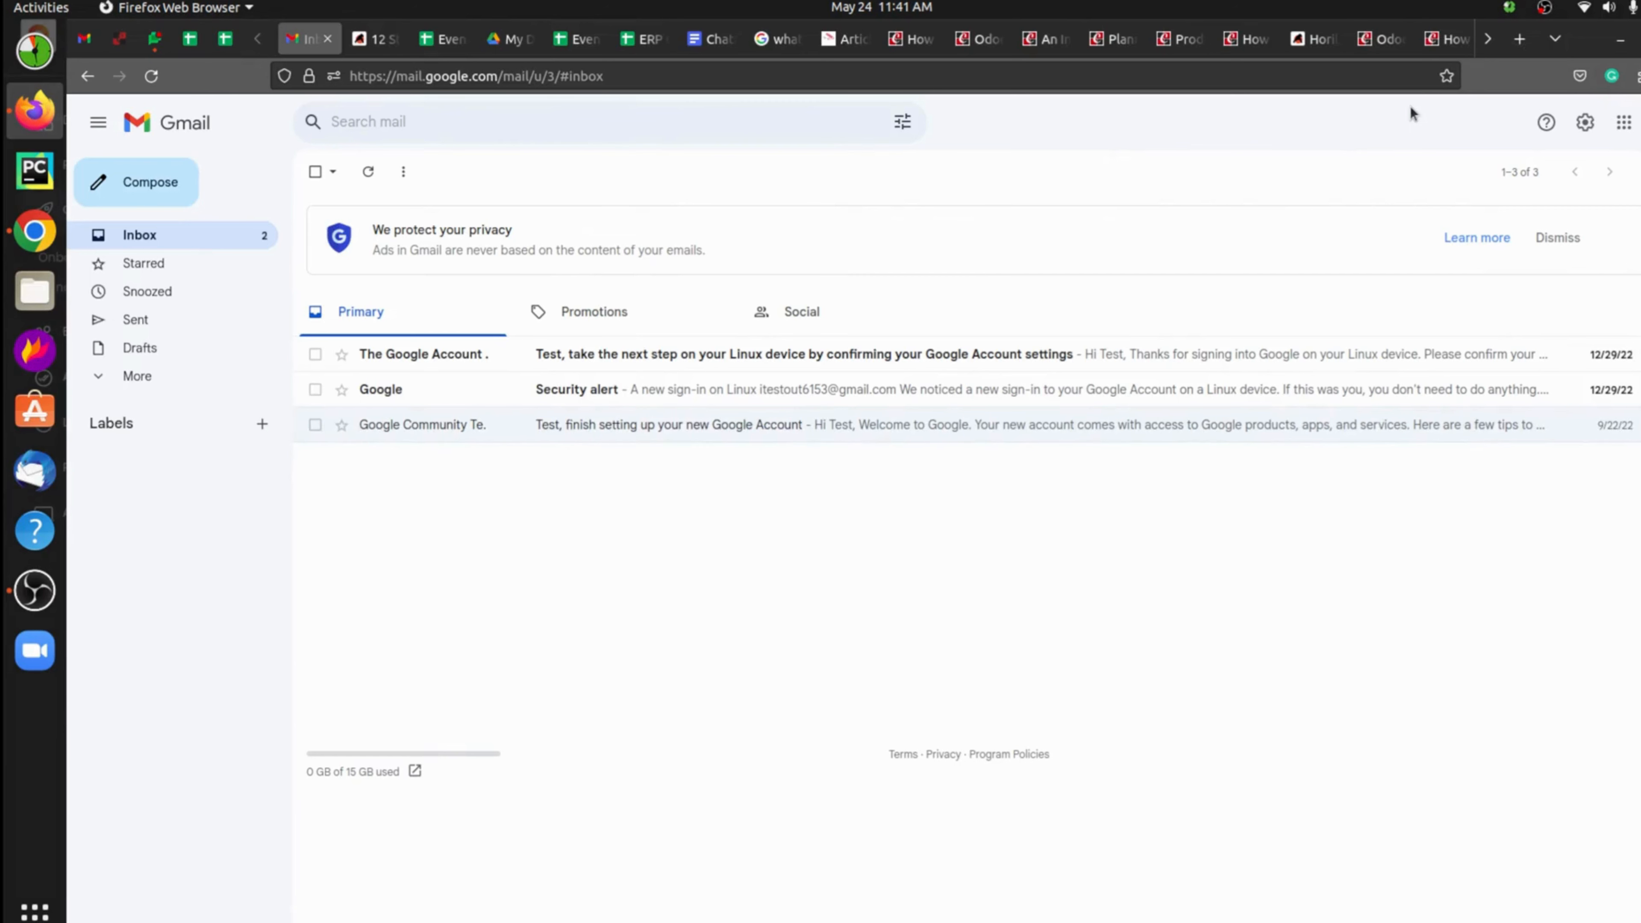
pyautogui.click(374, 171)
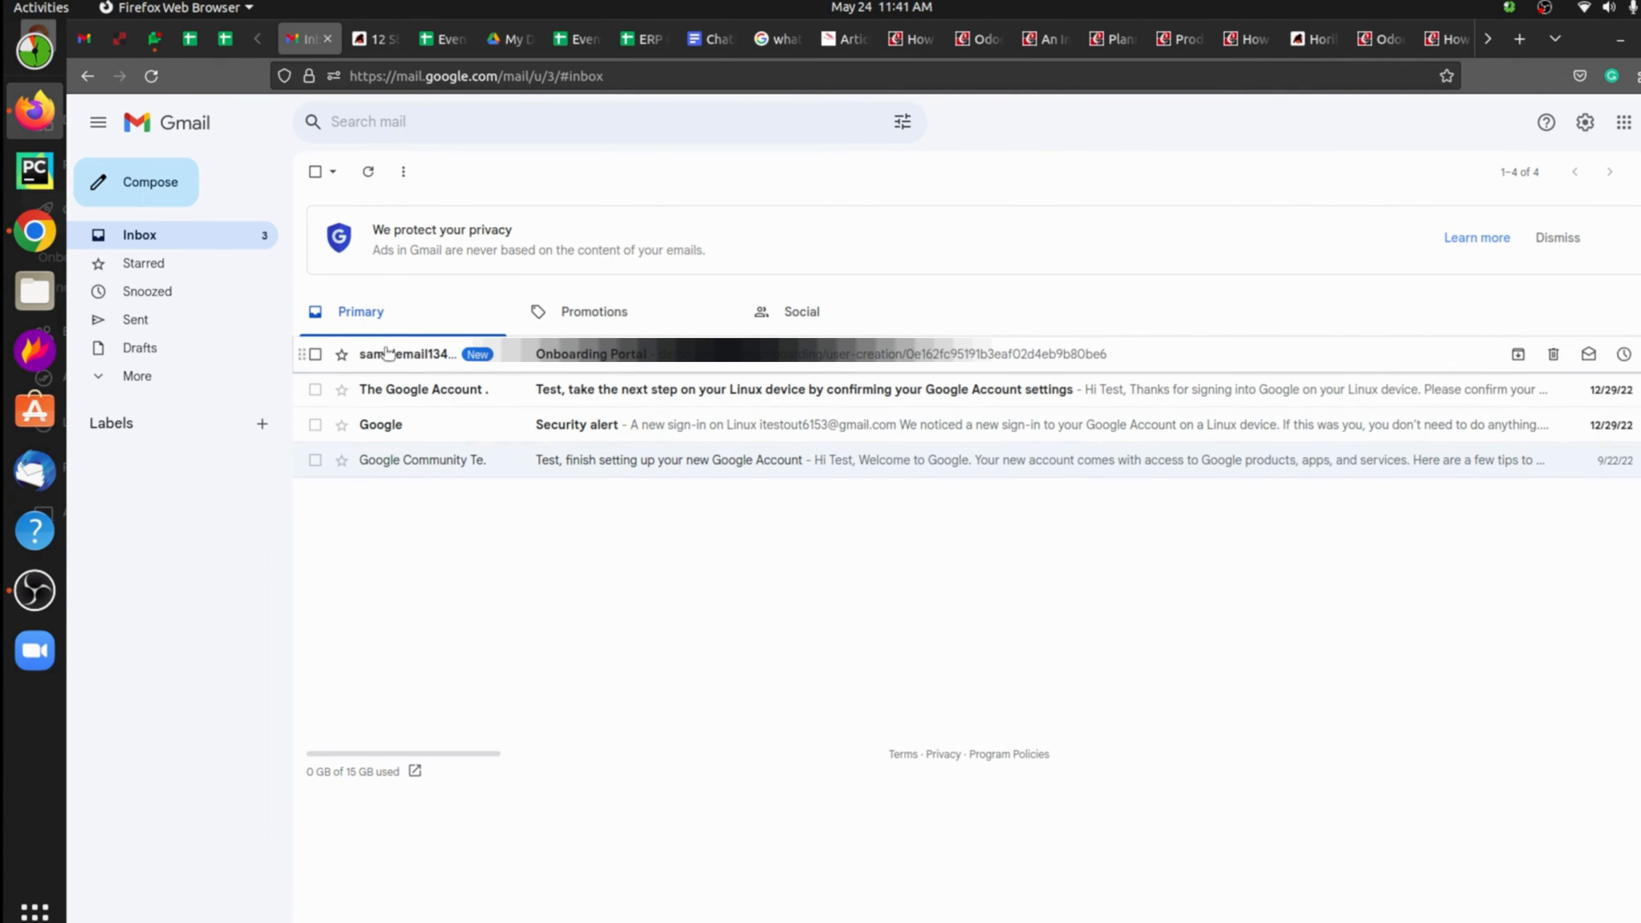
pyautogui.click(462, 366)
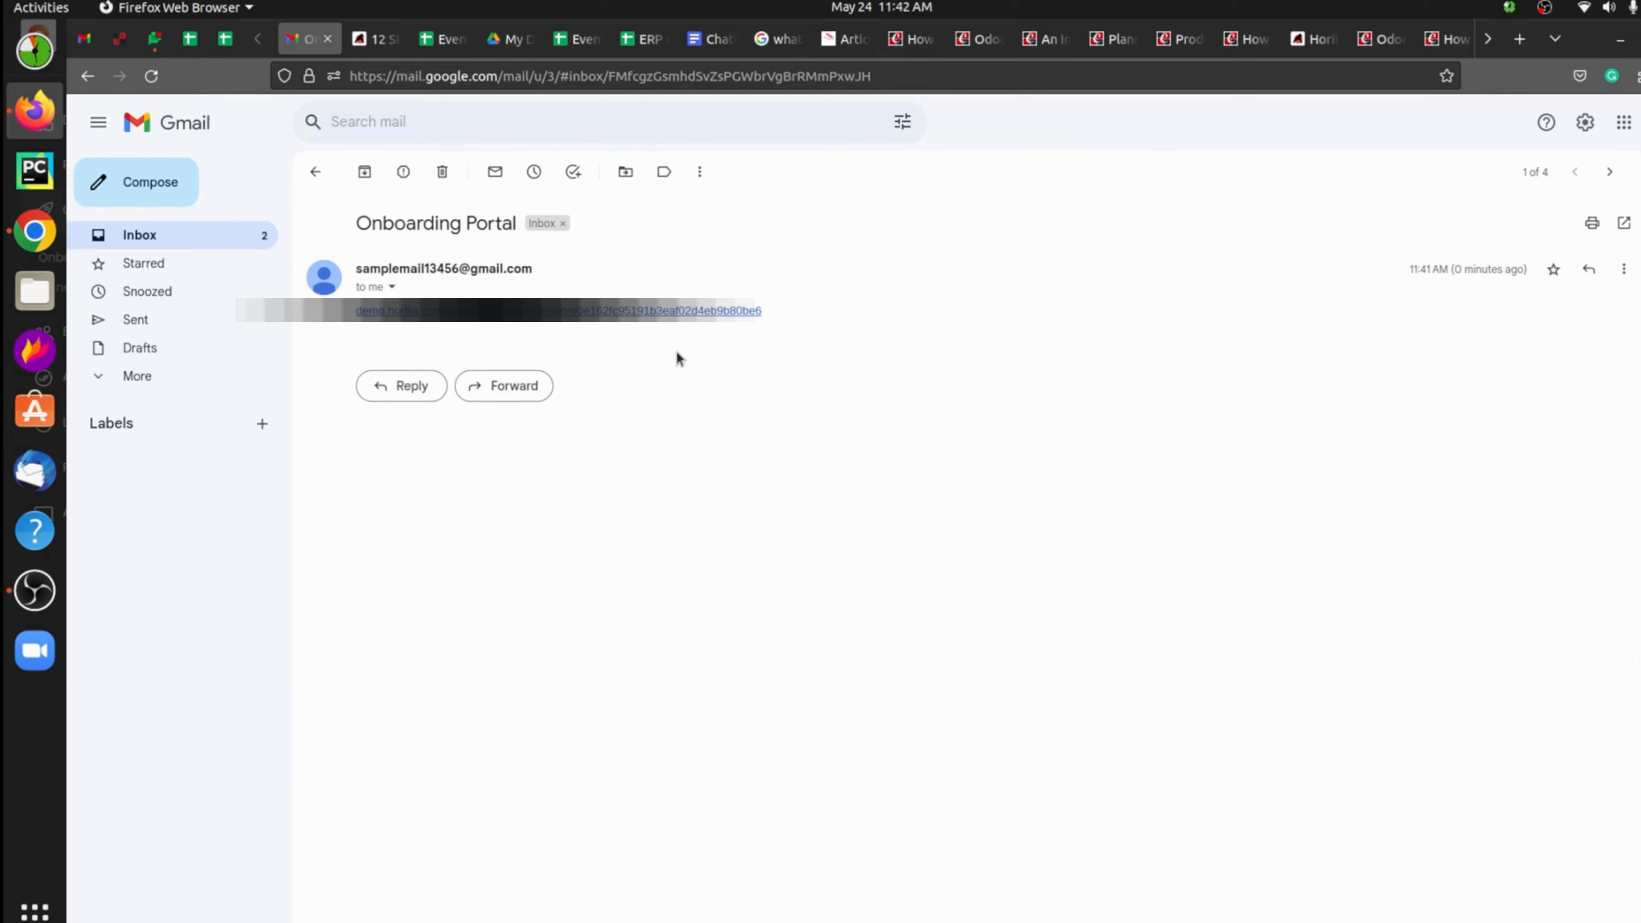
pyautogui.click(607, 311)
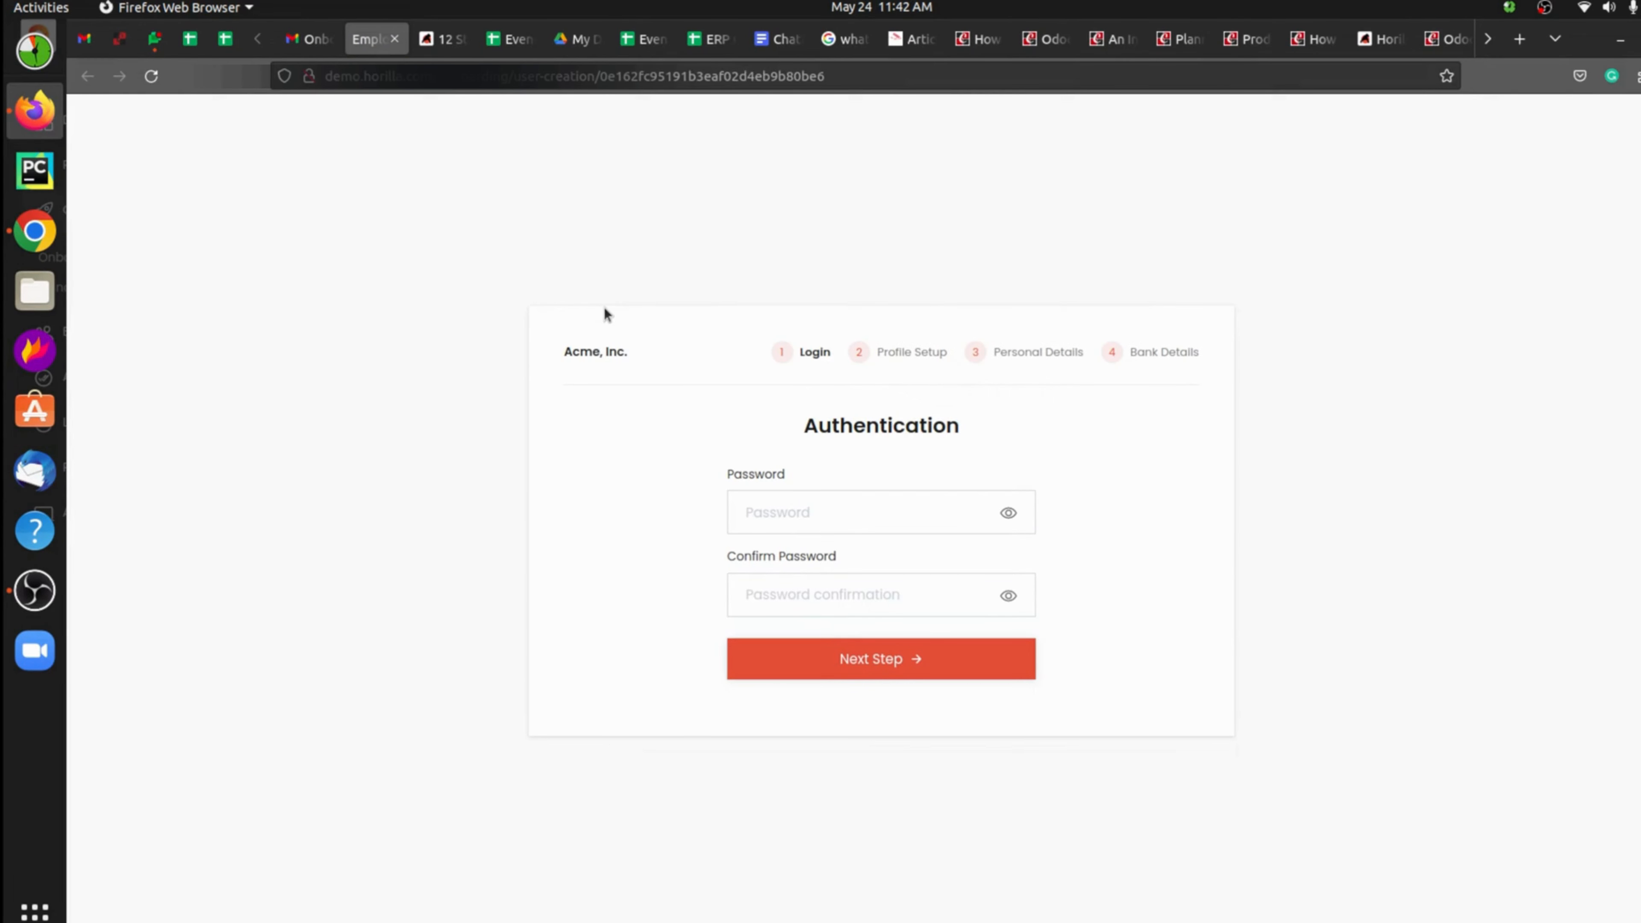
pyautogui.press('F11')
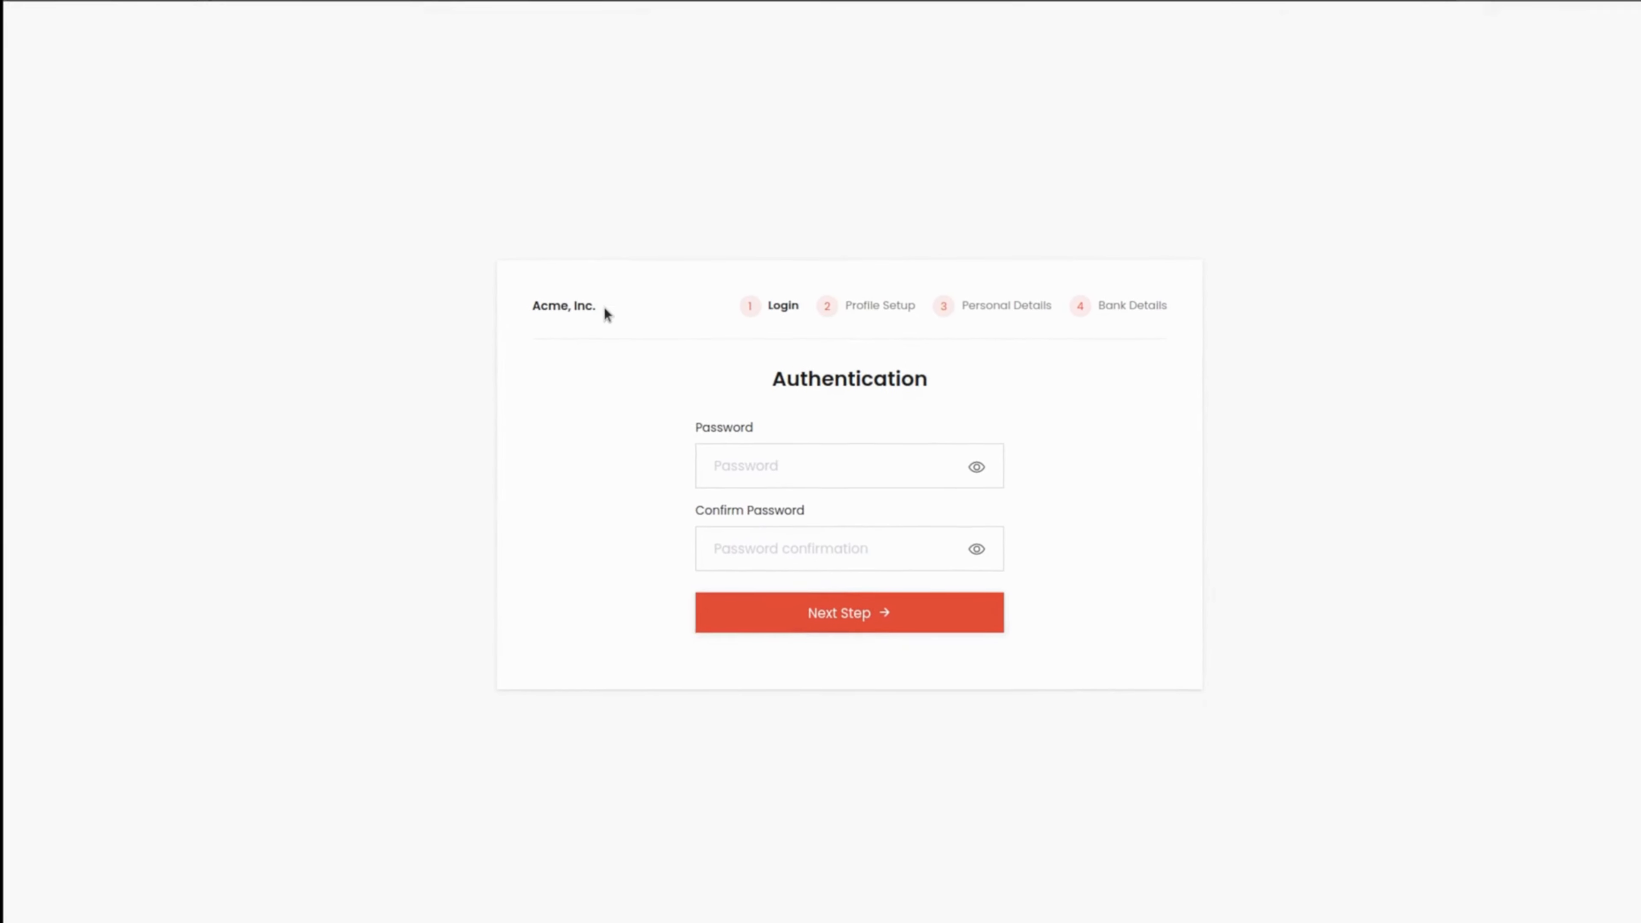
# Step: Try to submit a new account password with its confirmation on the Authentication page
pyautogui.click(781, 460)
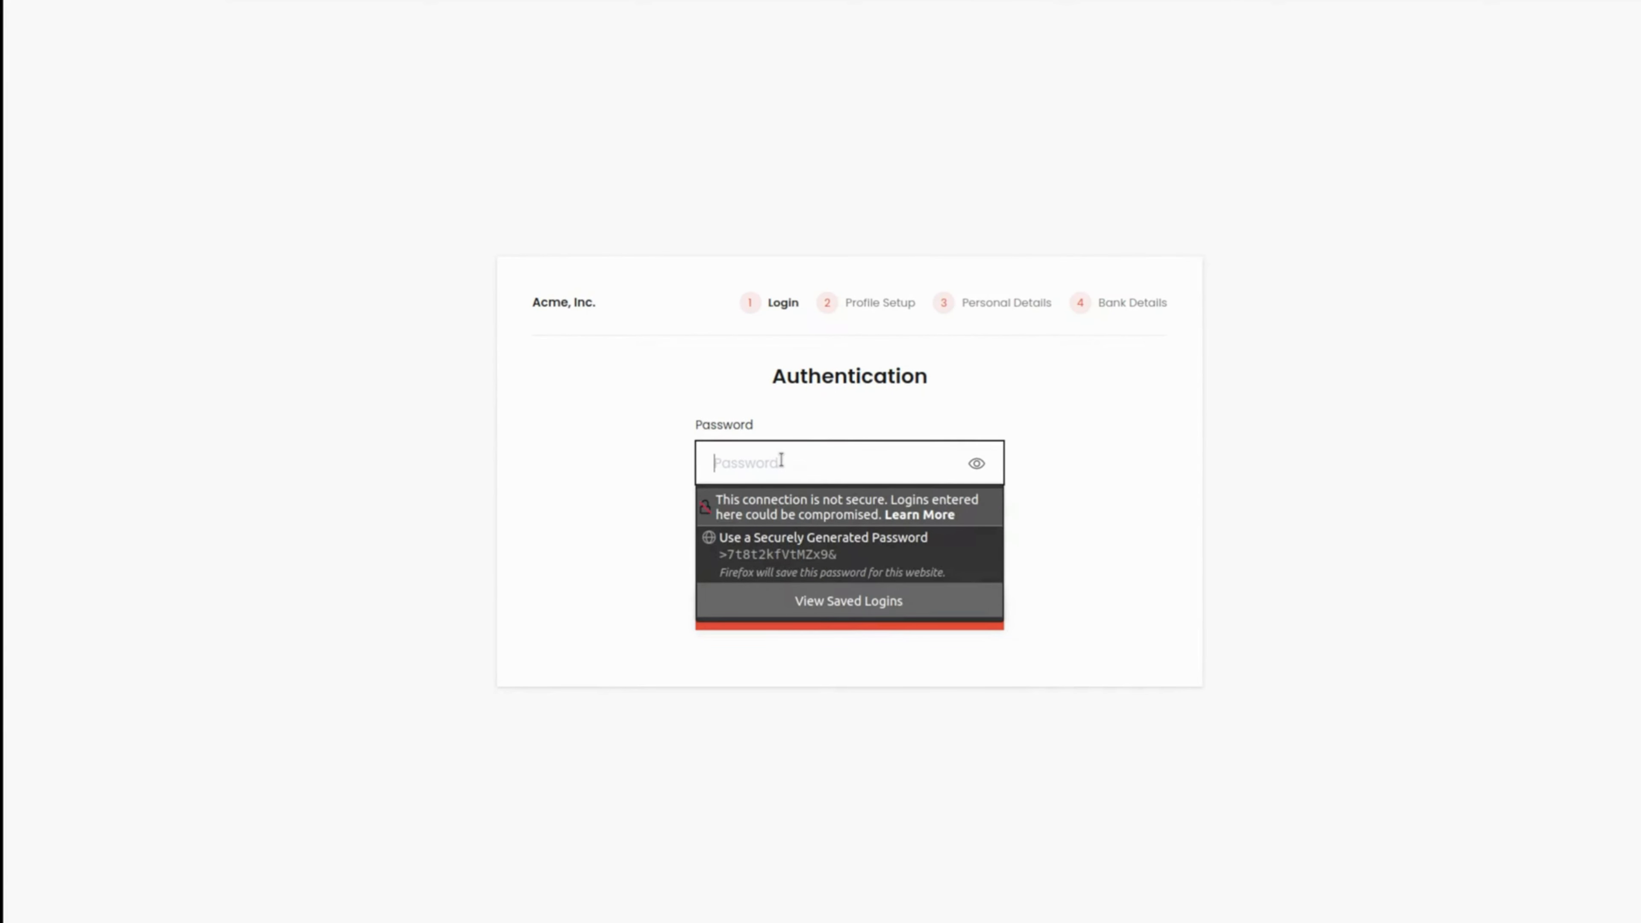
pyautogui.write('•••••')
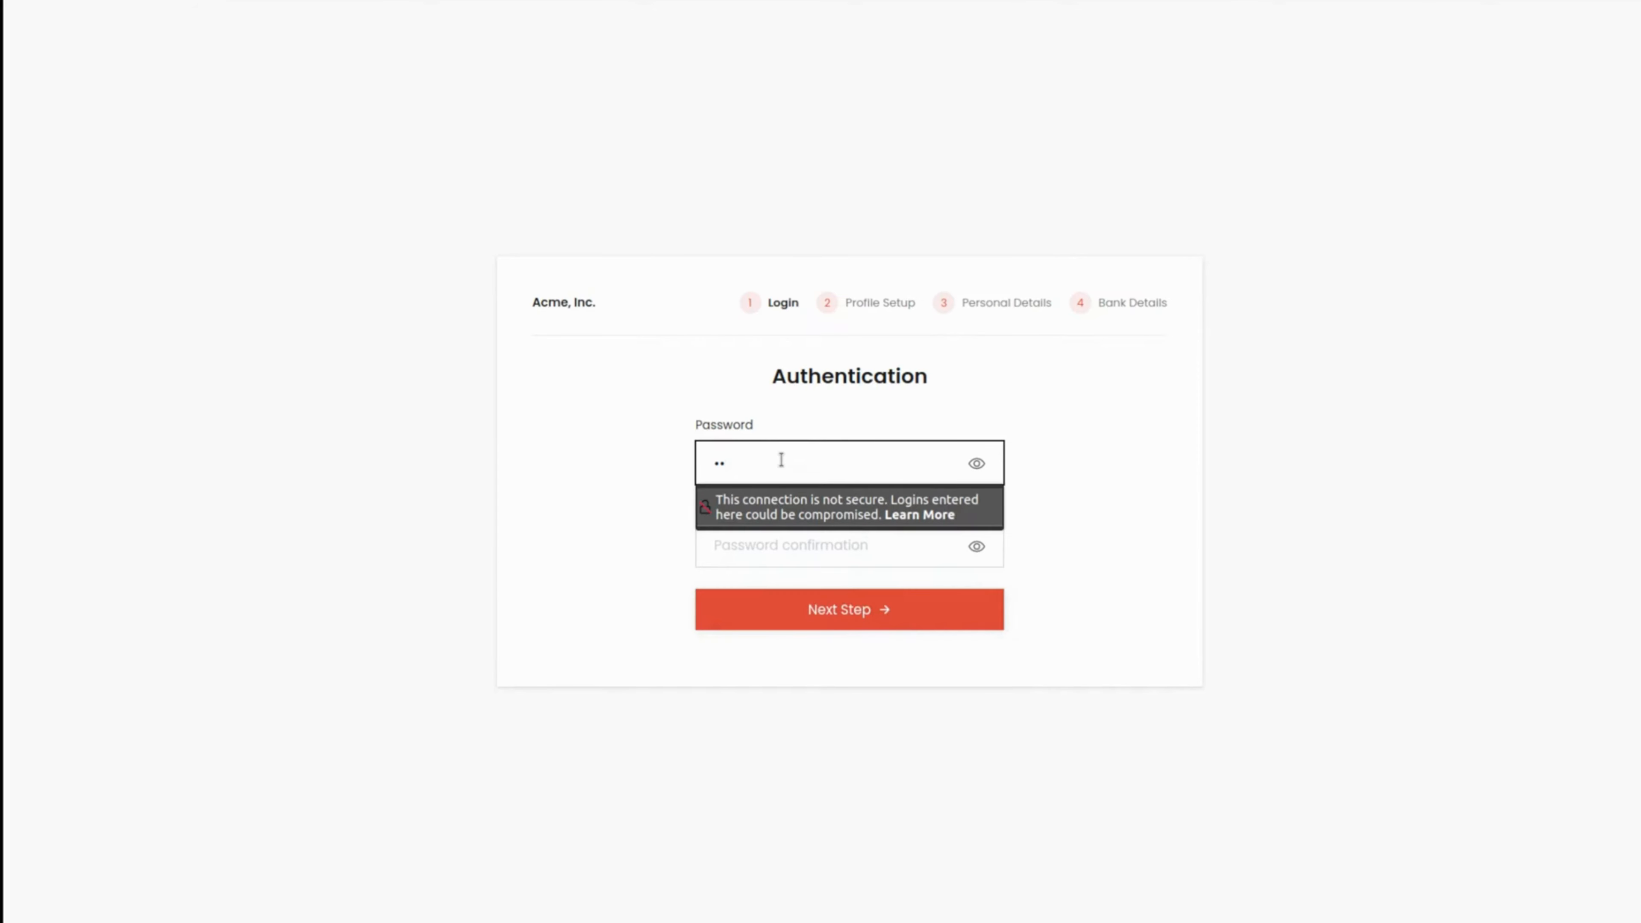
pyautogui.write('••')
pyautogui.click(782, 570)
pyautogui.click(786, 547)
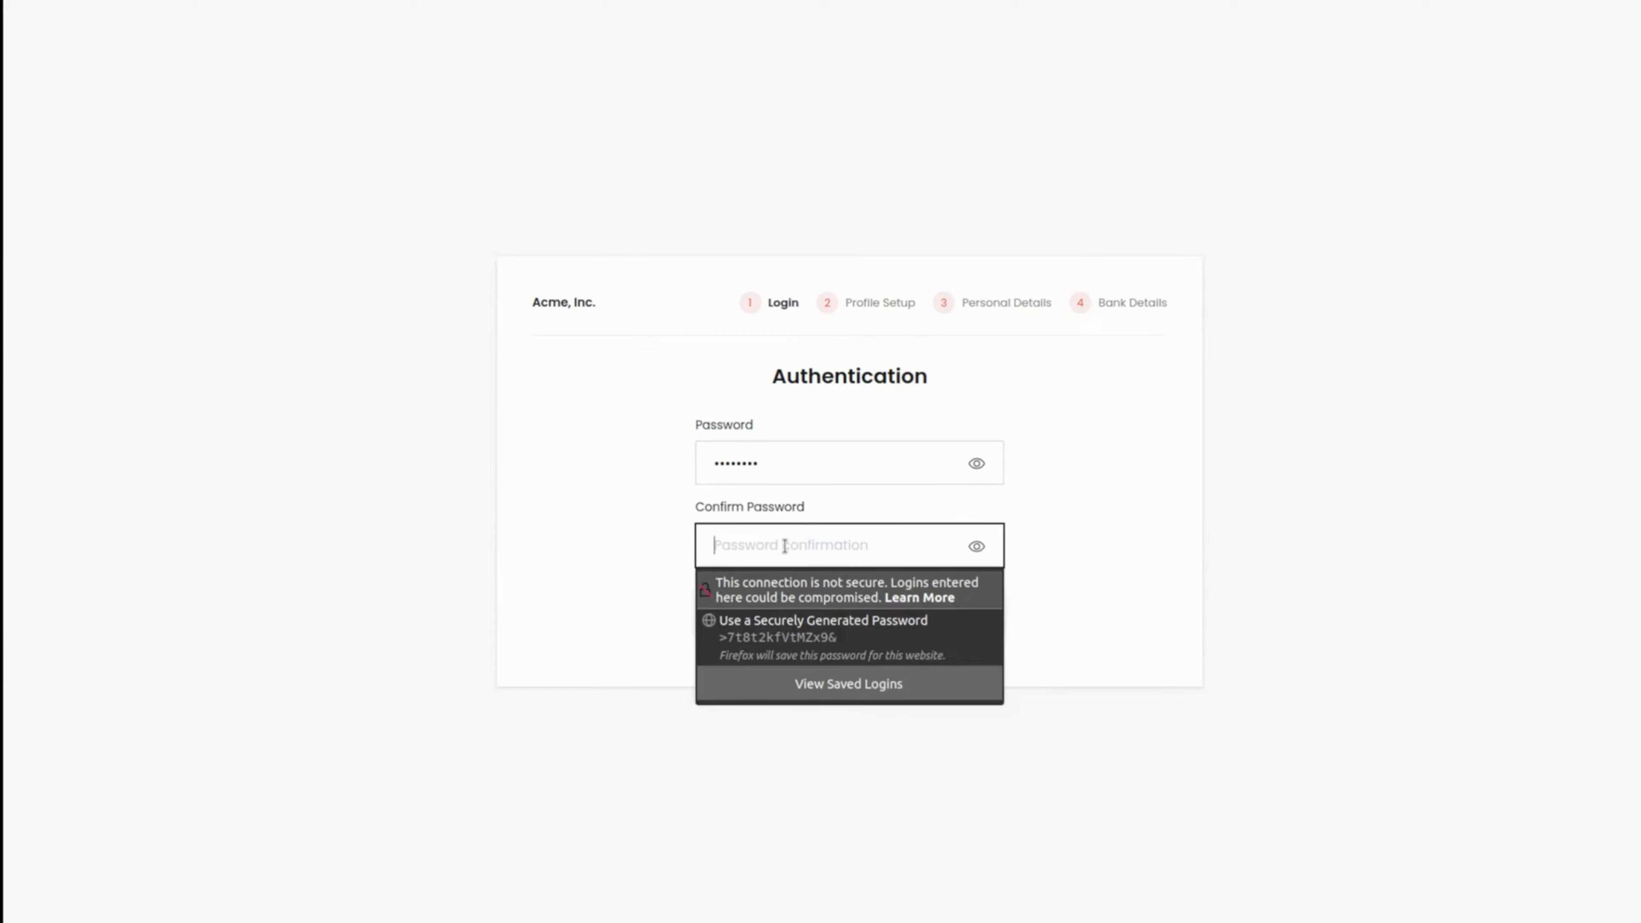
pyautogui.write('••••••••')
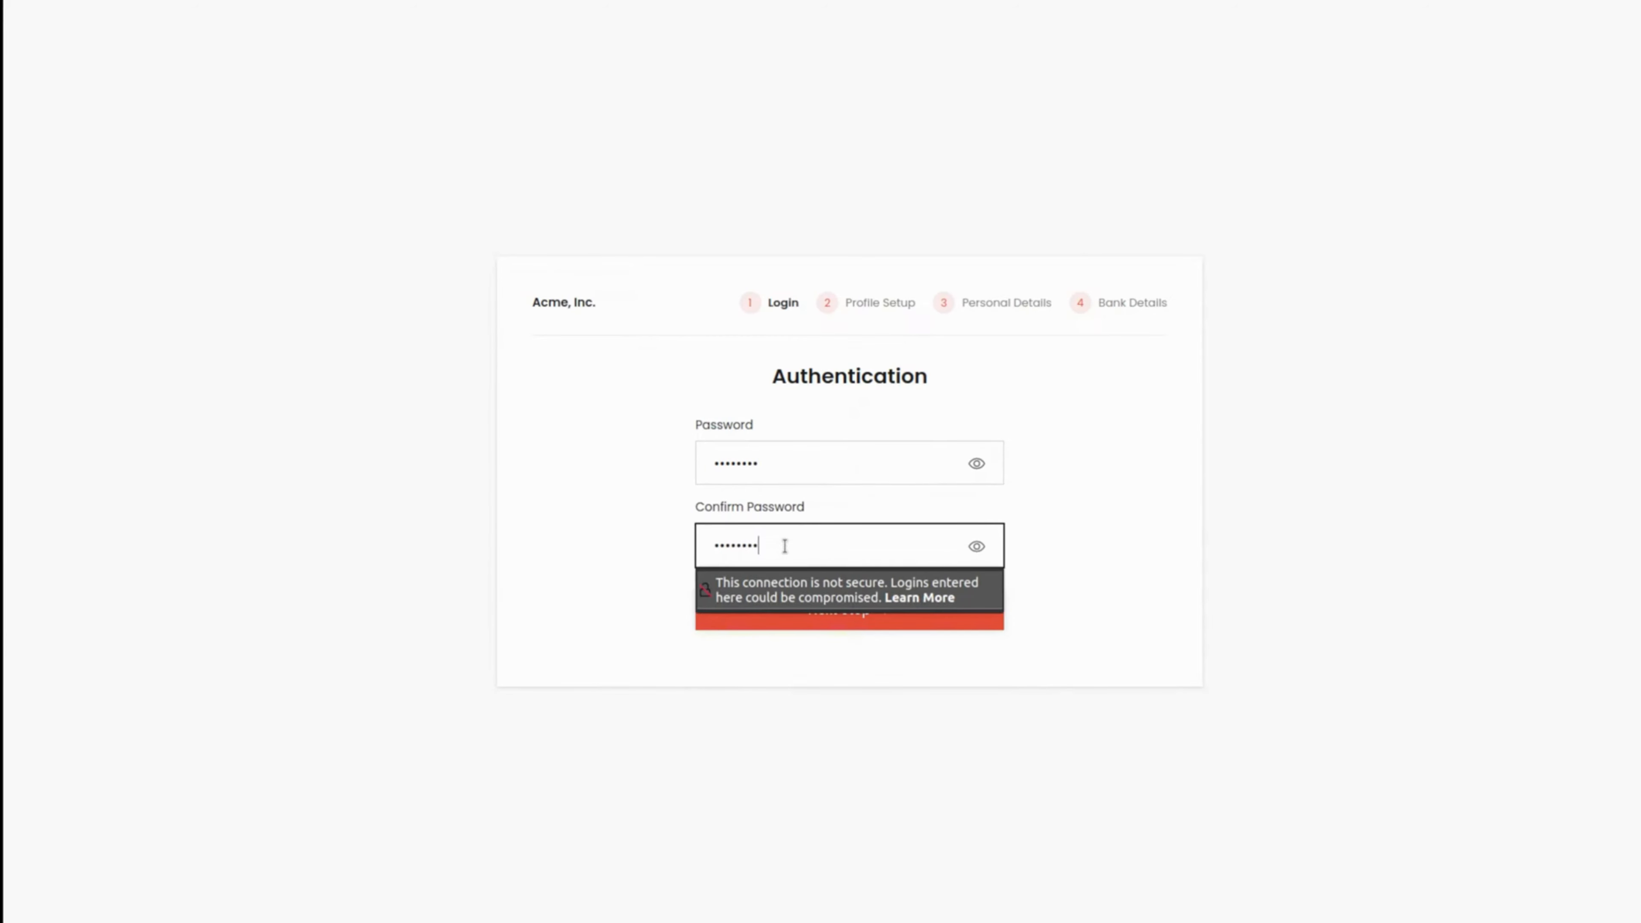
pyautogui.click(858, 624)
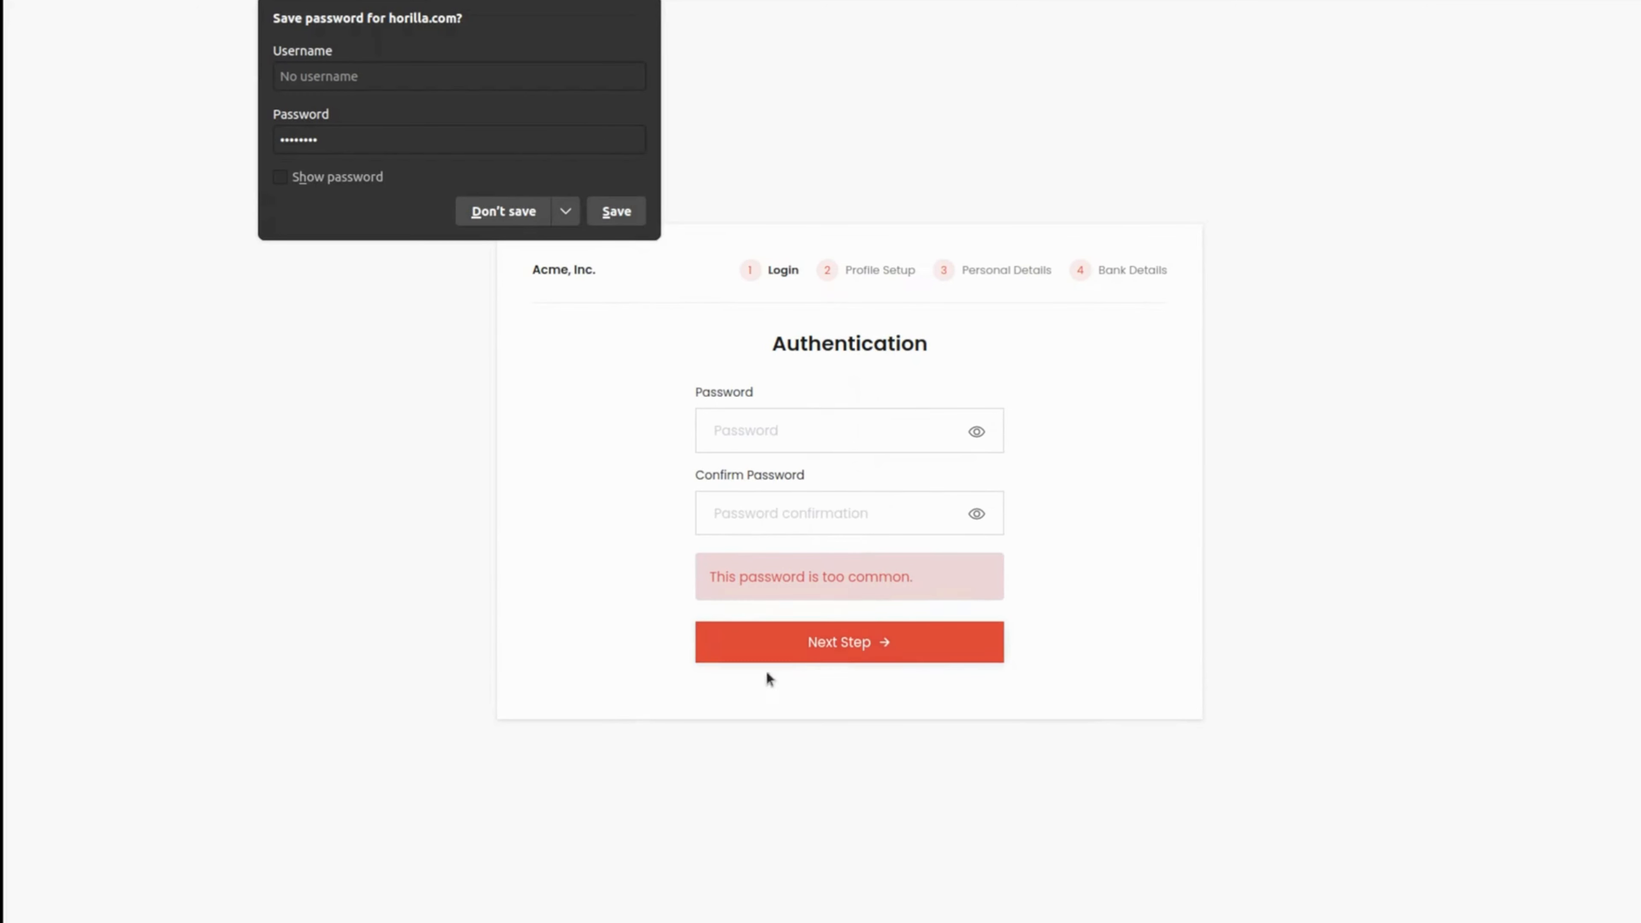
# Step: Submit a different account password with its confirmation and proceed through Profile Setup to Personal Details
pyautogui.click(758, 428)
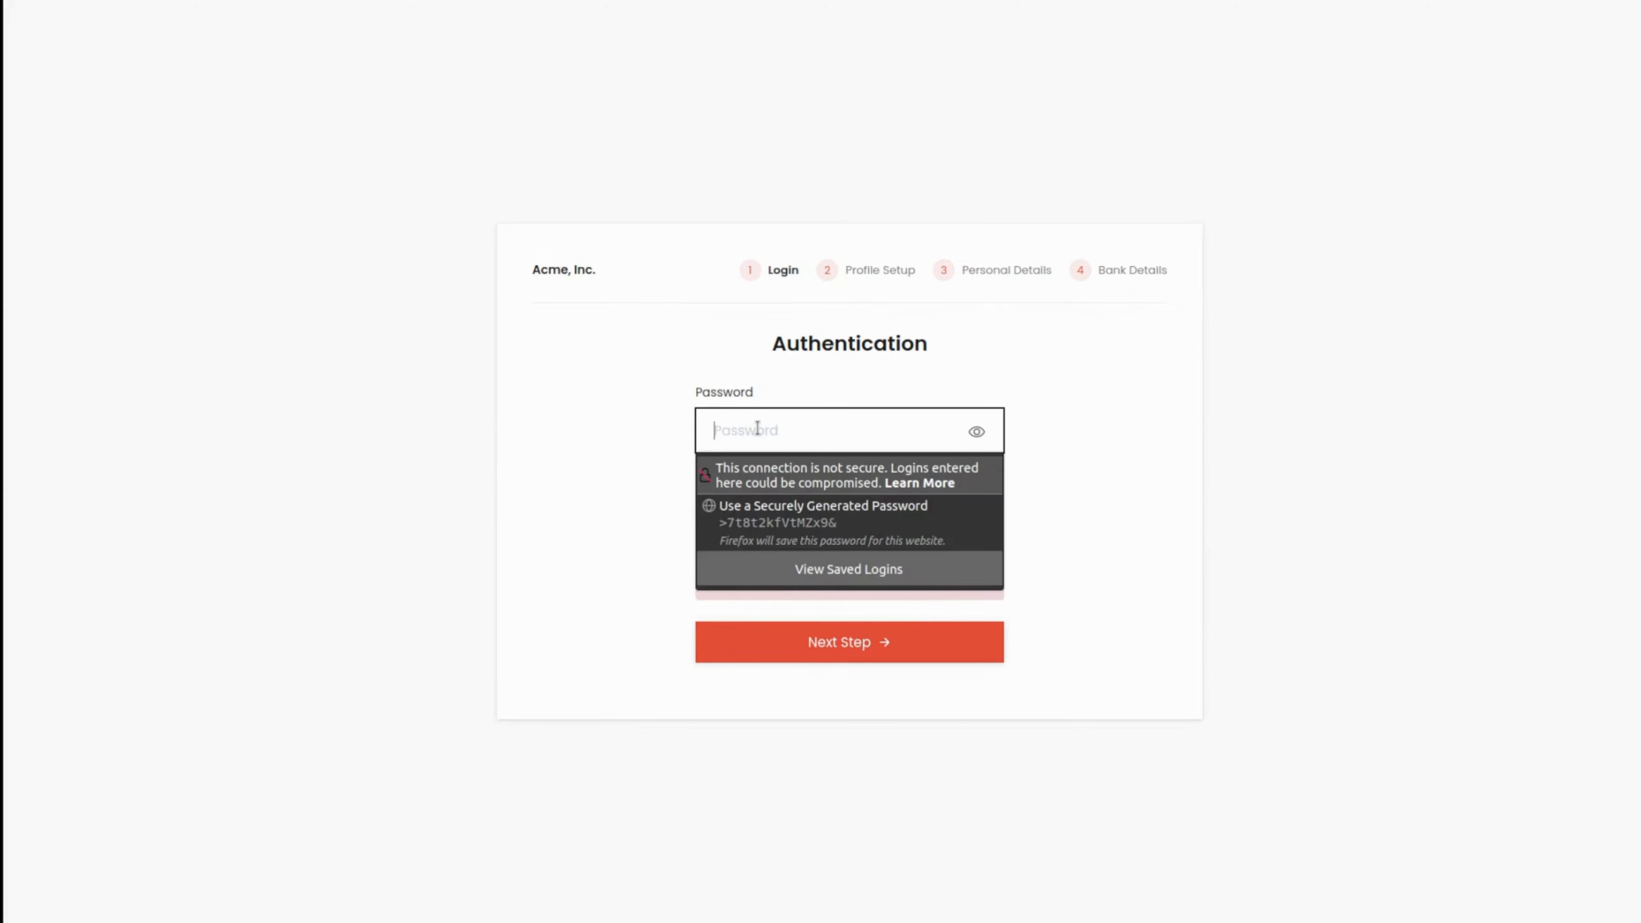
pyautogui.write('••••••••••')
pyautogui.click(744, 519)
pyautogui.write('•••••••••')
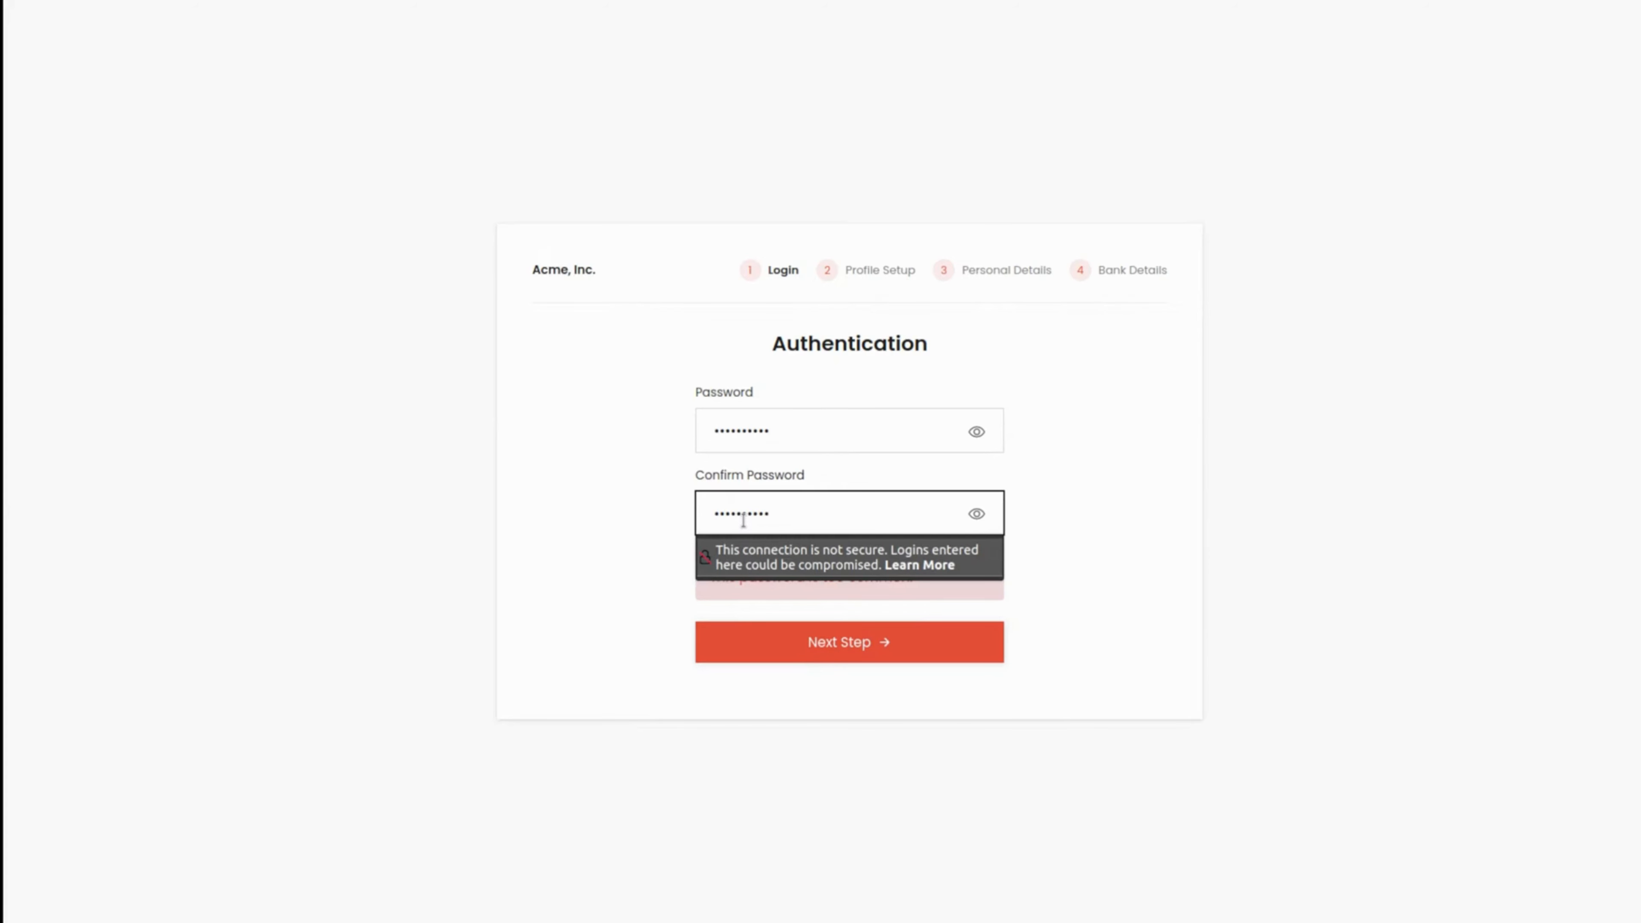
pyautogui.click(854, 640)
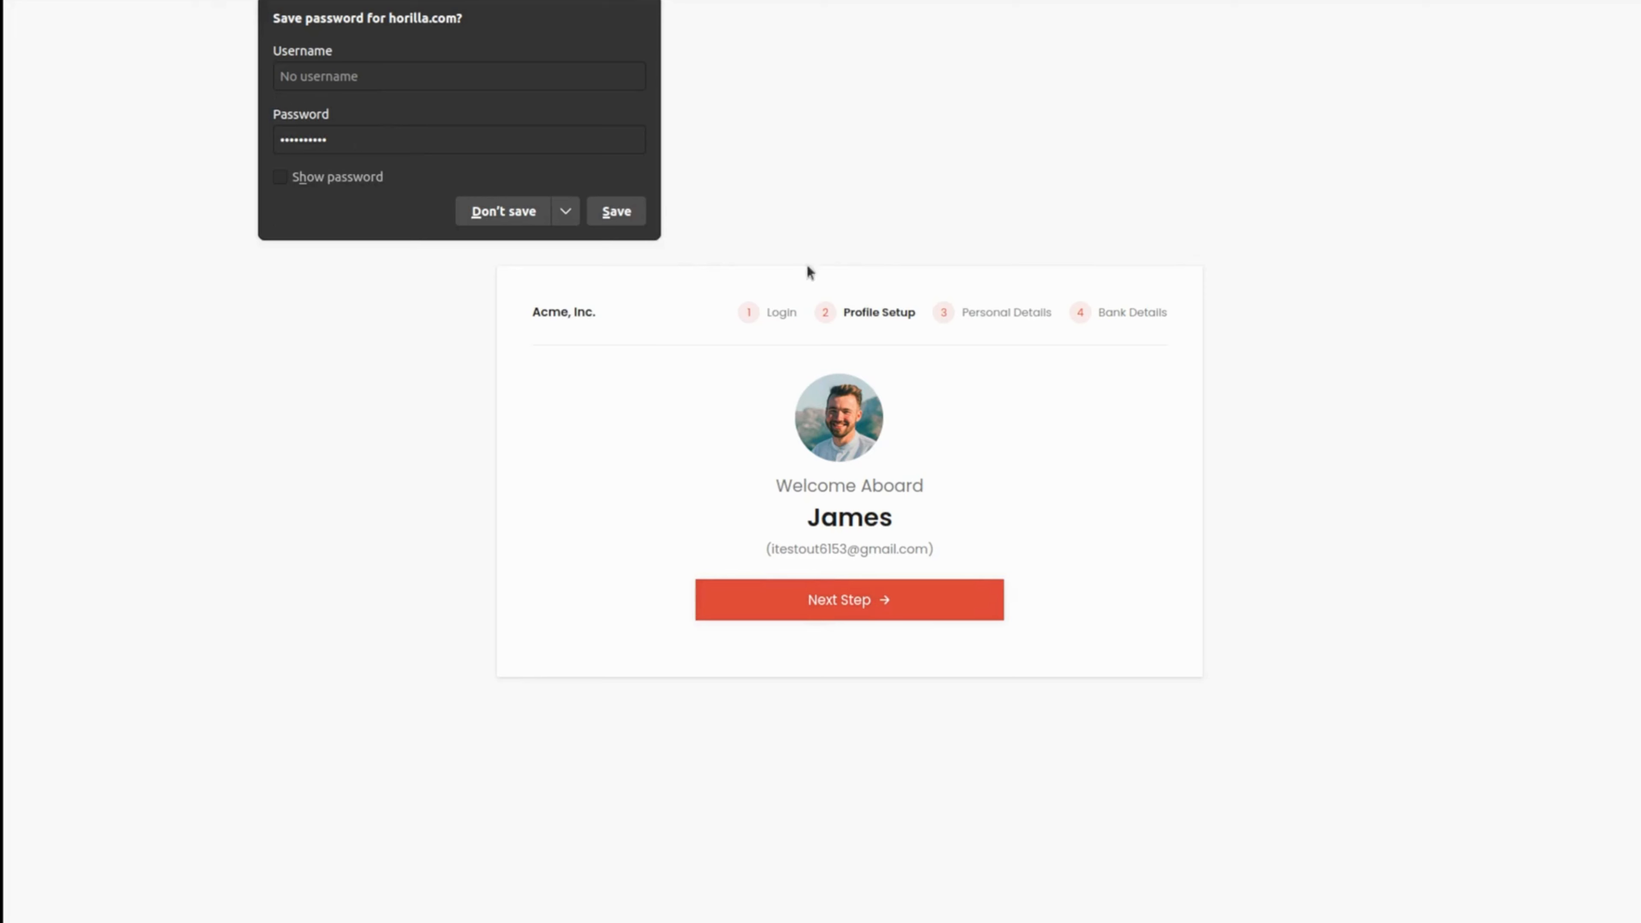
pyautogui.click(822, 600)
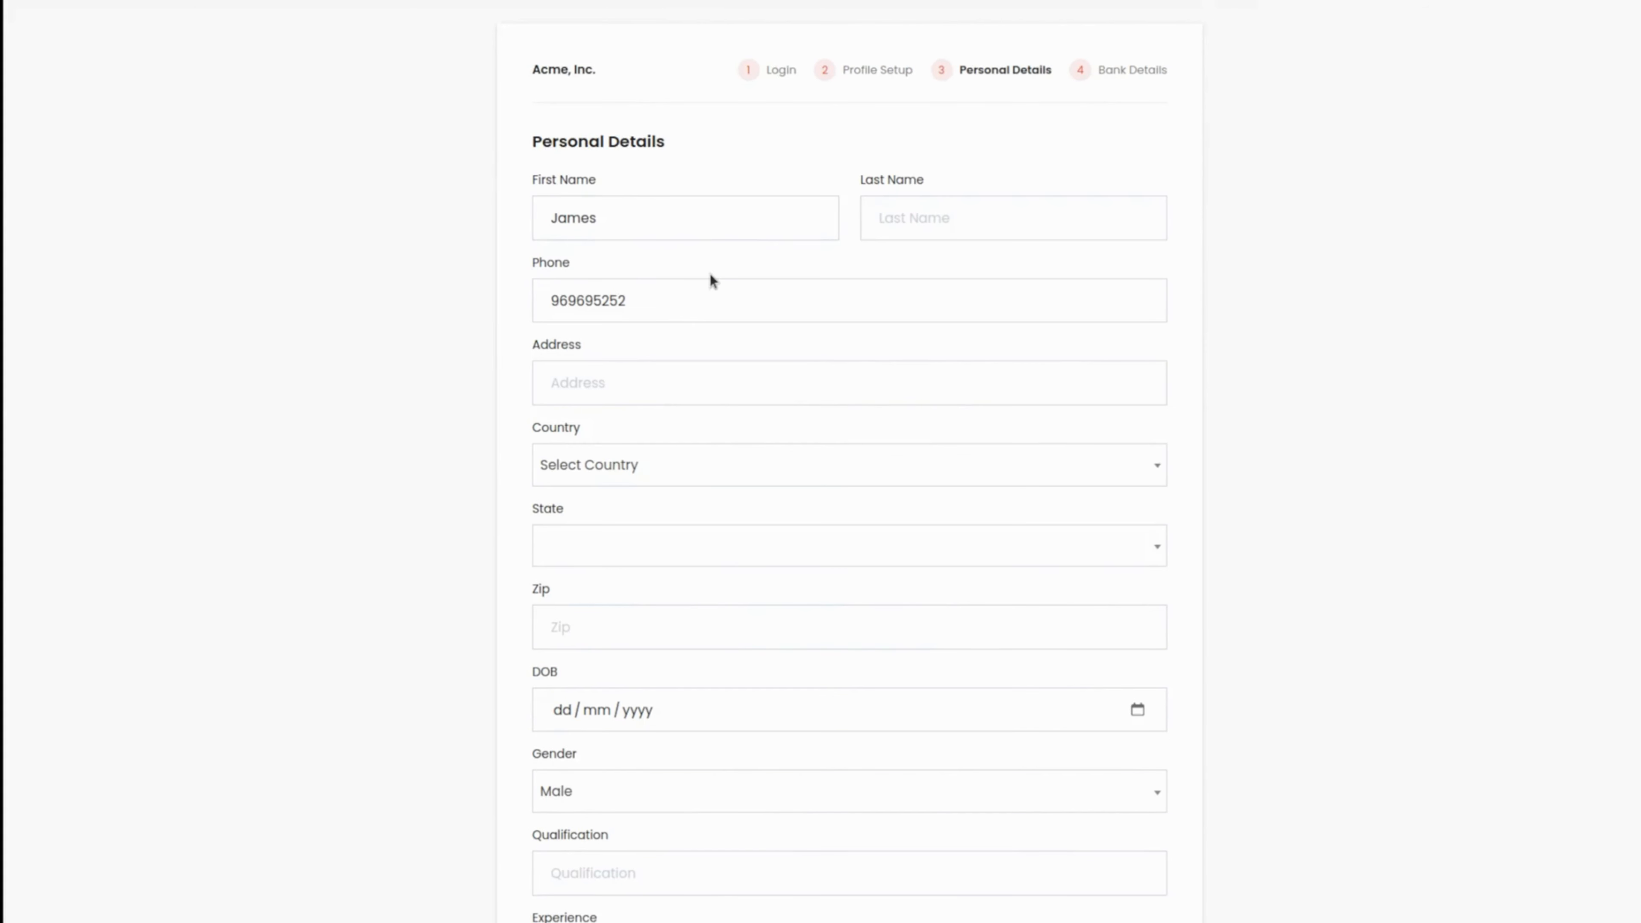
# Step: Fill in the employee's last name and address in the Personal Details form
pyautogui.scroll(-5, 710, 273)
pyautogui.scroll(5, 709, 273)
pyautogui.click(914, 229)
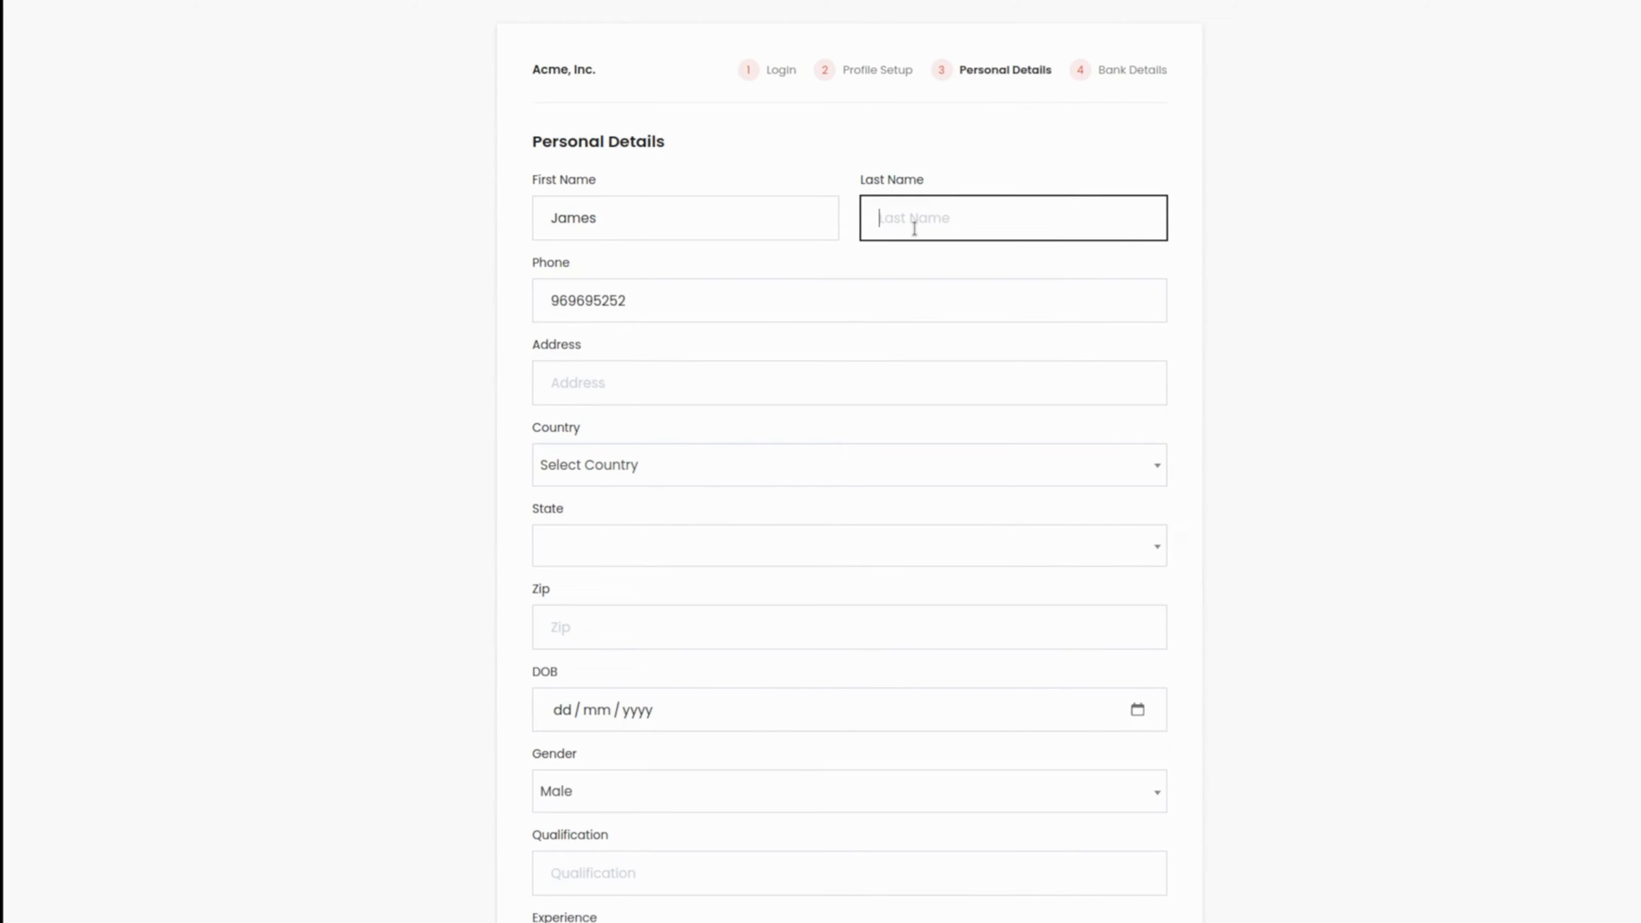
pyautogui.write('bond')
pyautogui.click(634, 393)
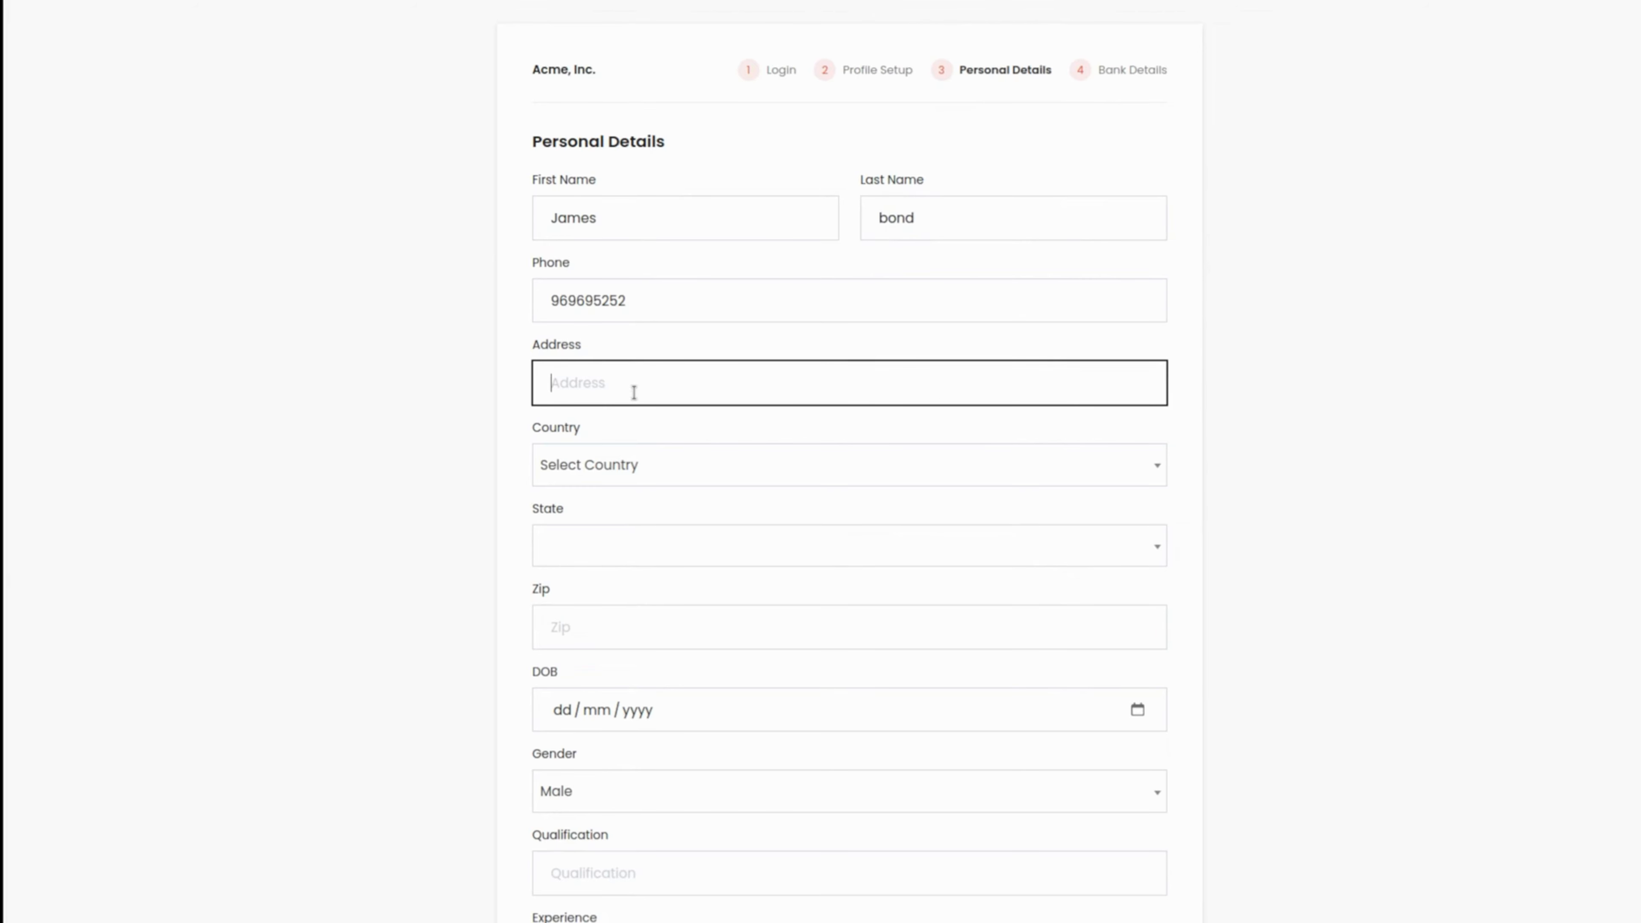
pyautogui.write('abc villas')
# Step: Choose American Samoa as the country and Rose Island as the state, and enter the zip code
pyautogui.click(655, 485)
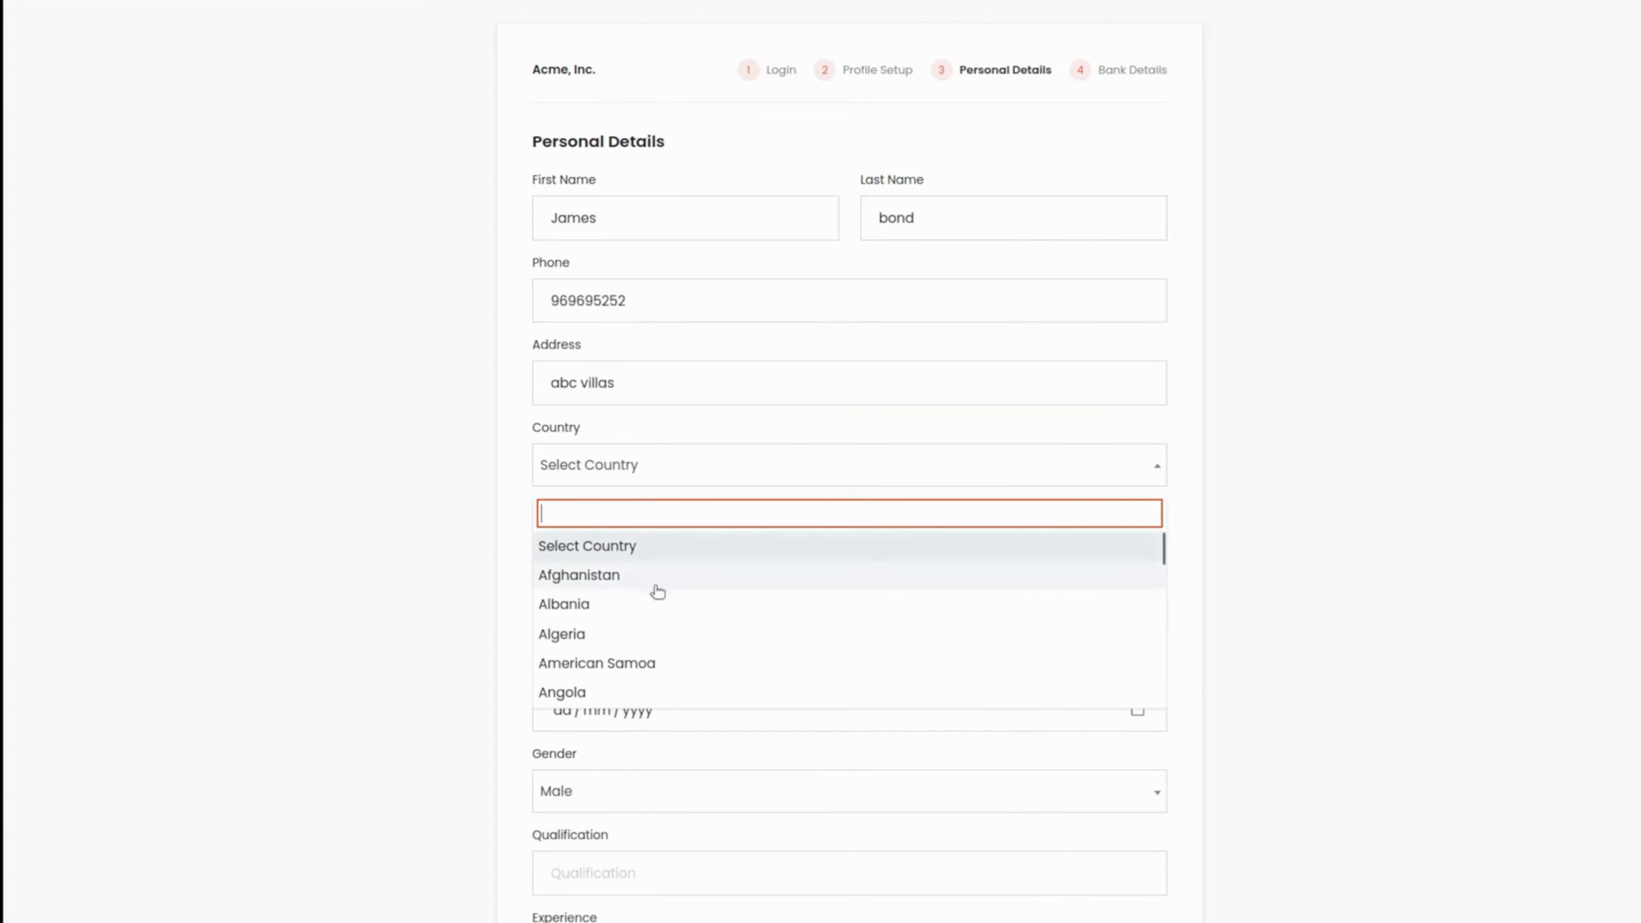
pyautogui.click(589, 667)
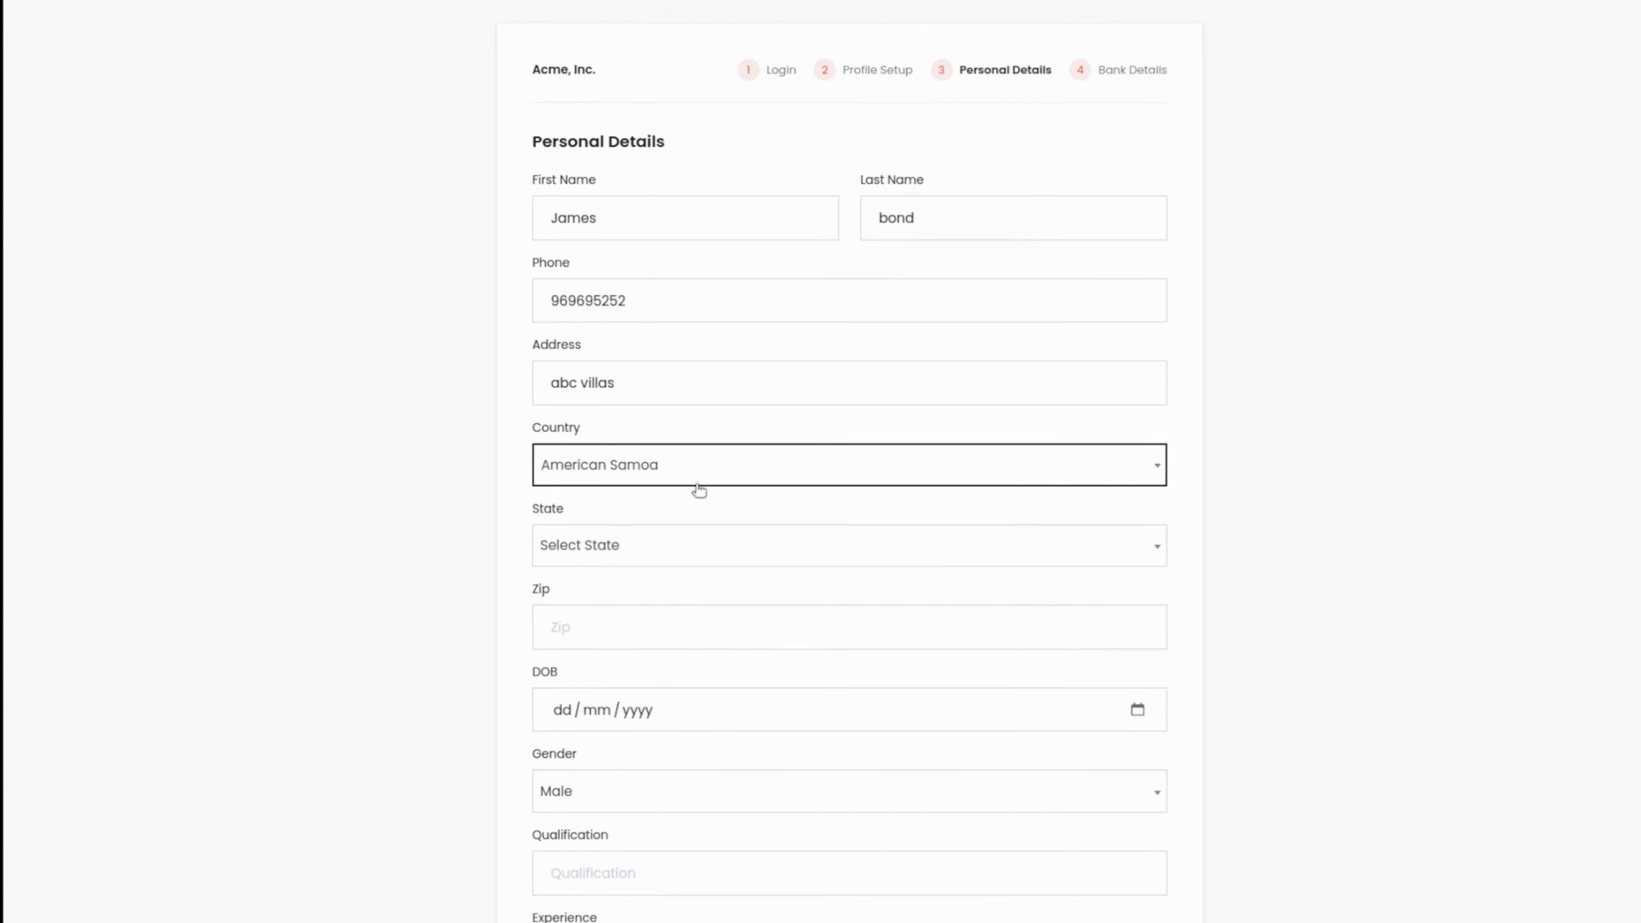
pyautogui.click(656, 558)
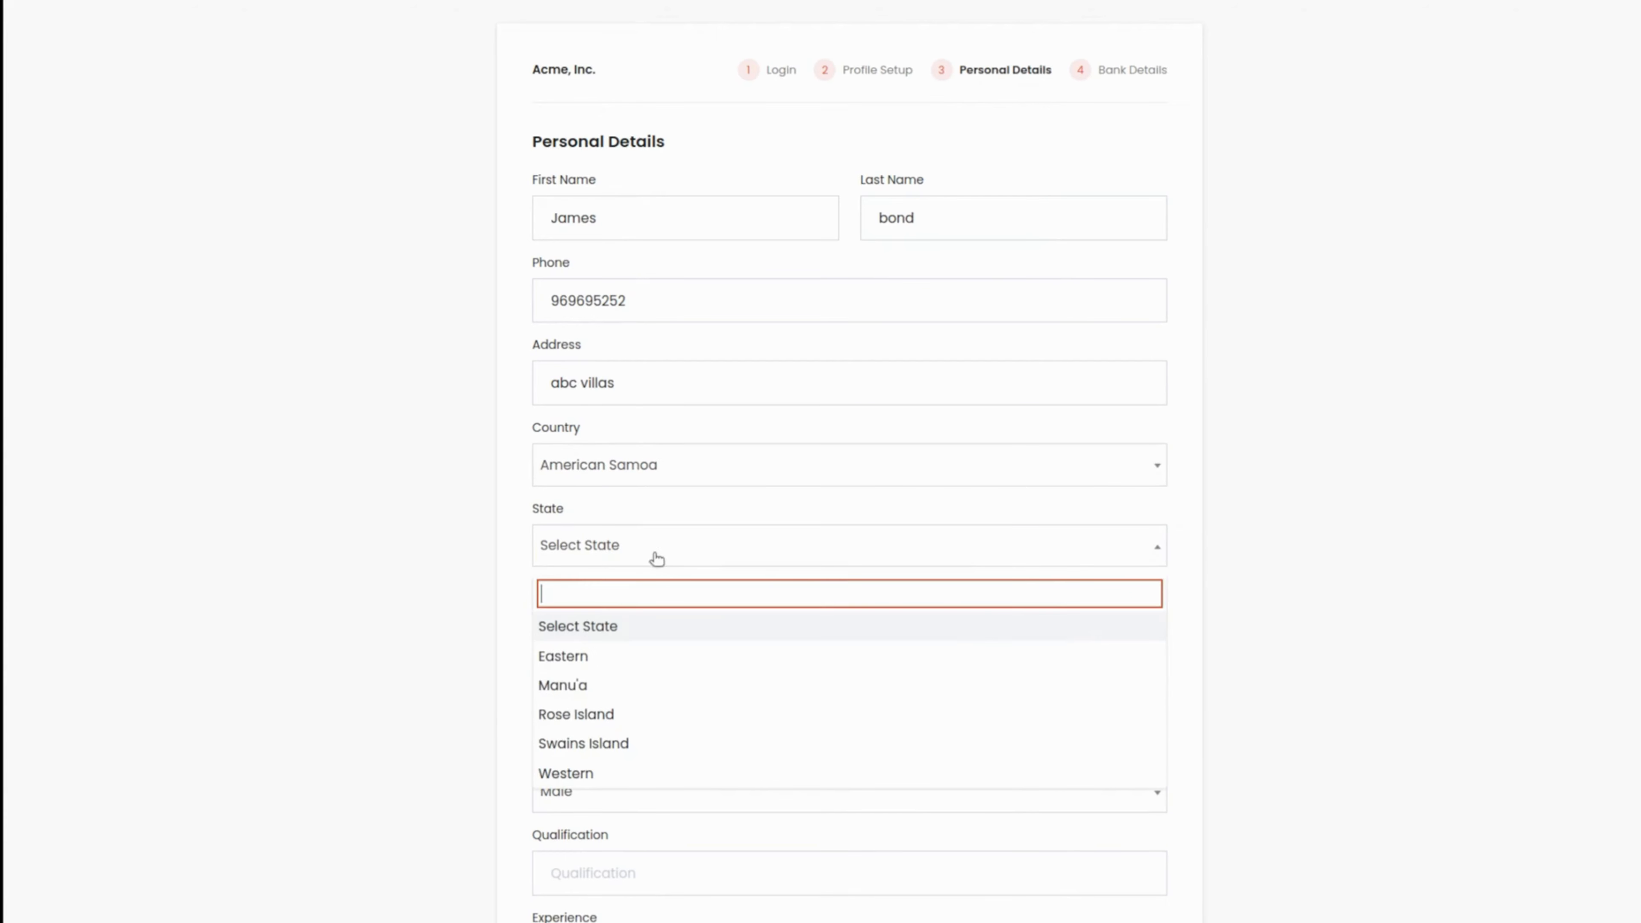
pyautogui.click(589, 715)
pyautogui.click(575, 637)
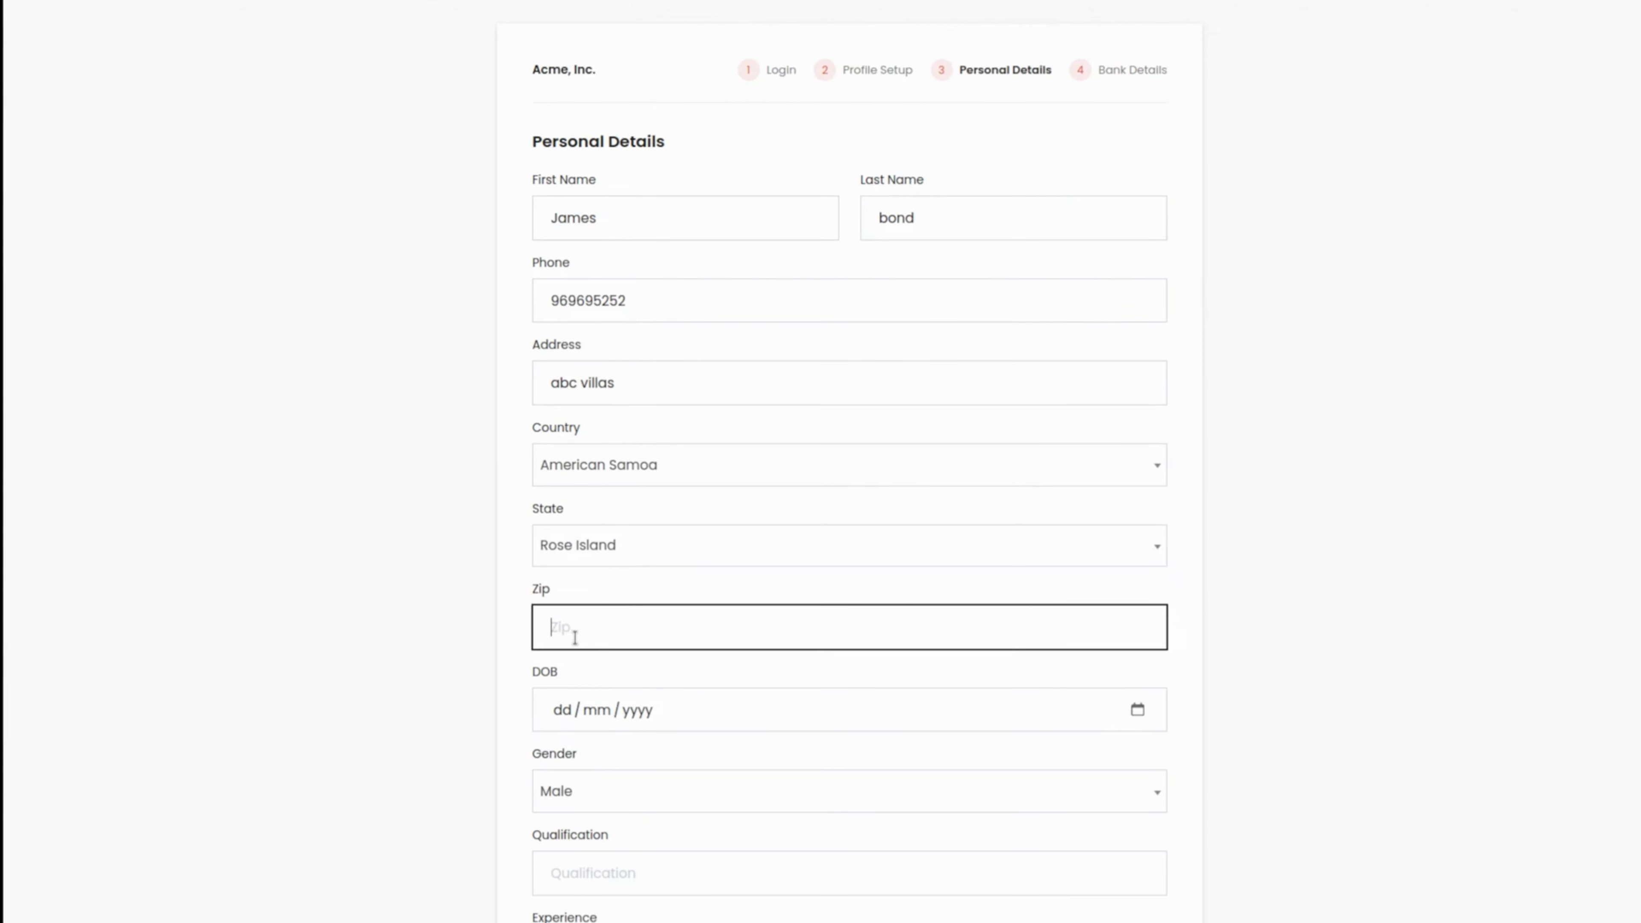
pyautogui.write('258310')
# Step: Fill in the employee's date of birth and choose Male as the gender
pyautogui.click(1131, 722)
pyautogui.click(1137, 710)
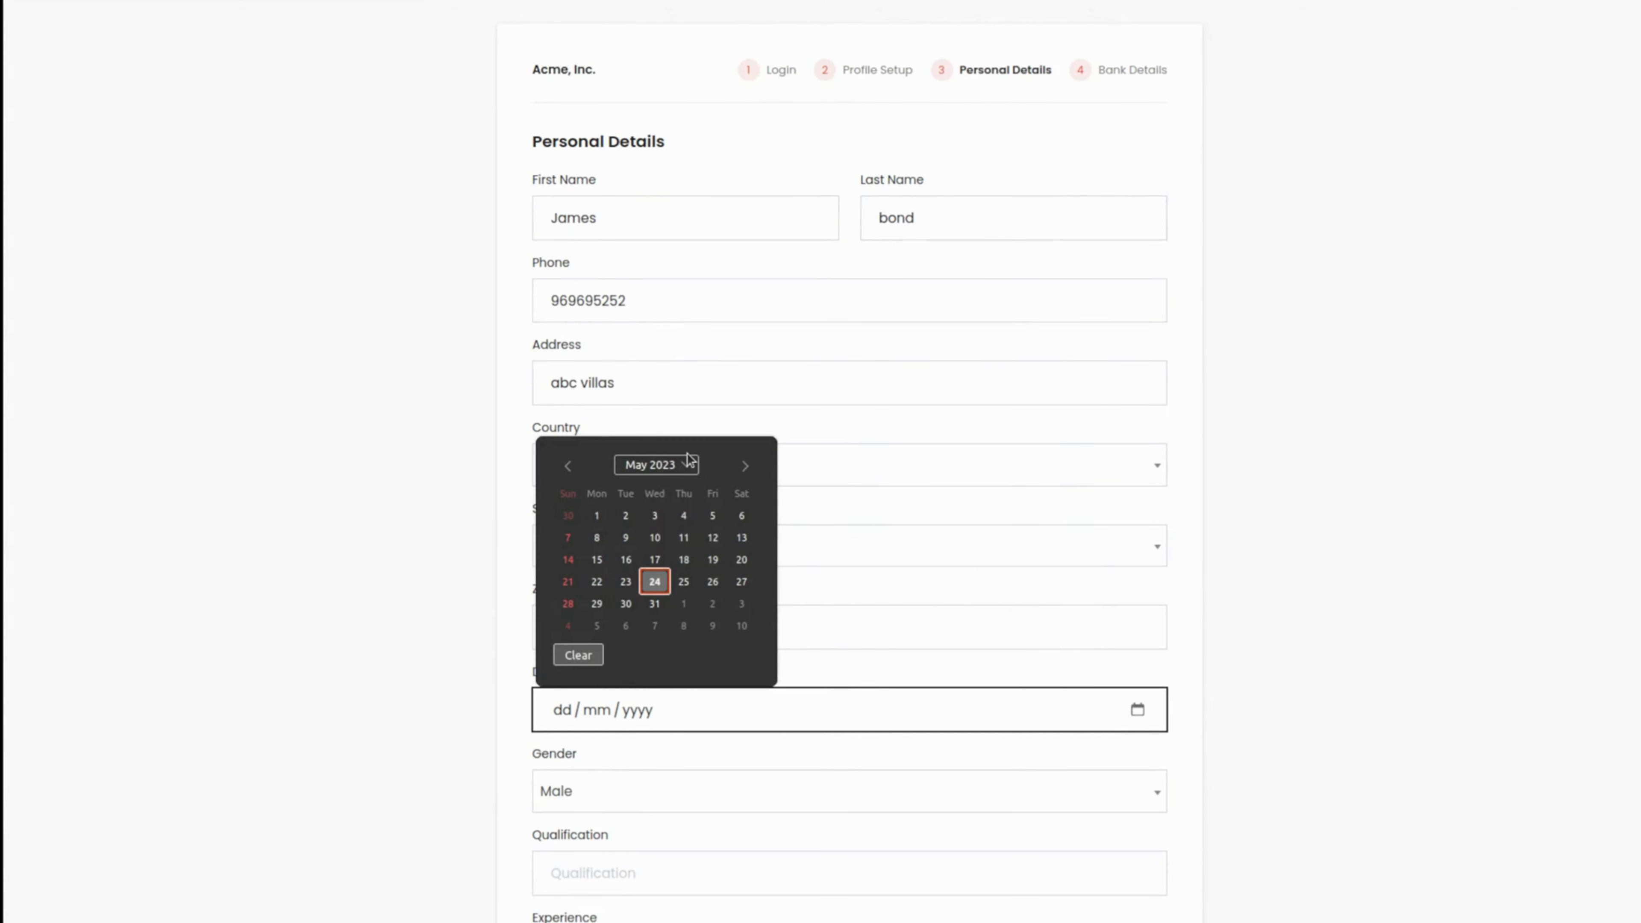
pyautogui.click(689, 460)
pyautogui.scroll(19, 677, 533)
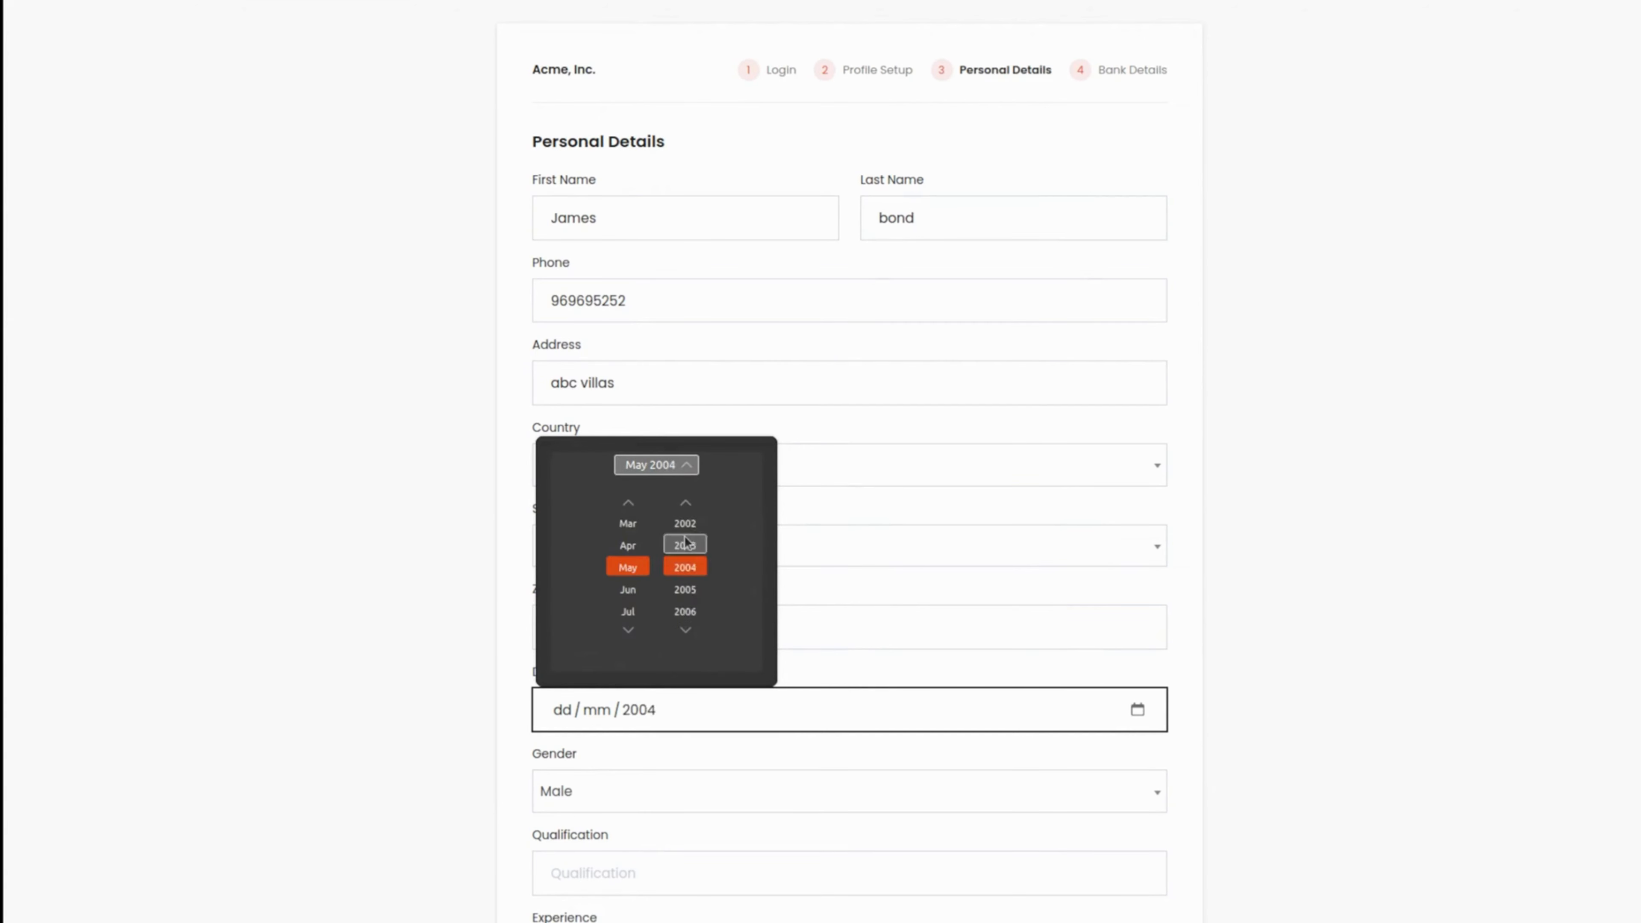
pyautogui.scroll(16, 687, 544)
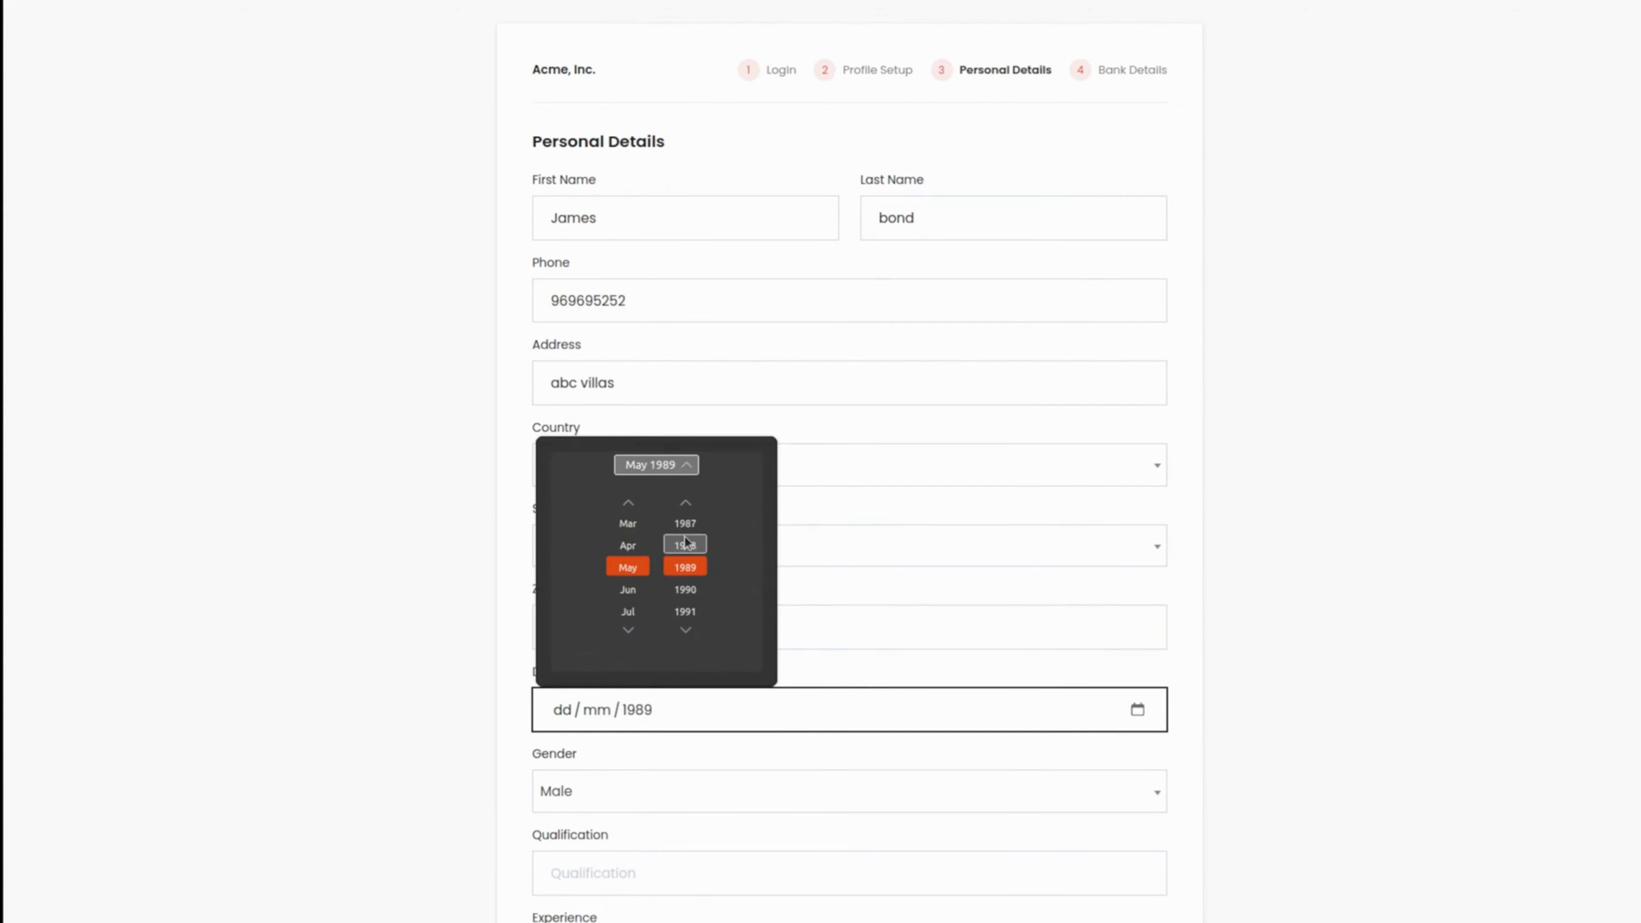
pyautogui.click(627, 546)
pyautogui.click(561, 710)
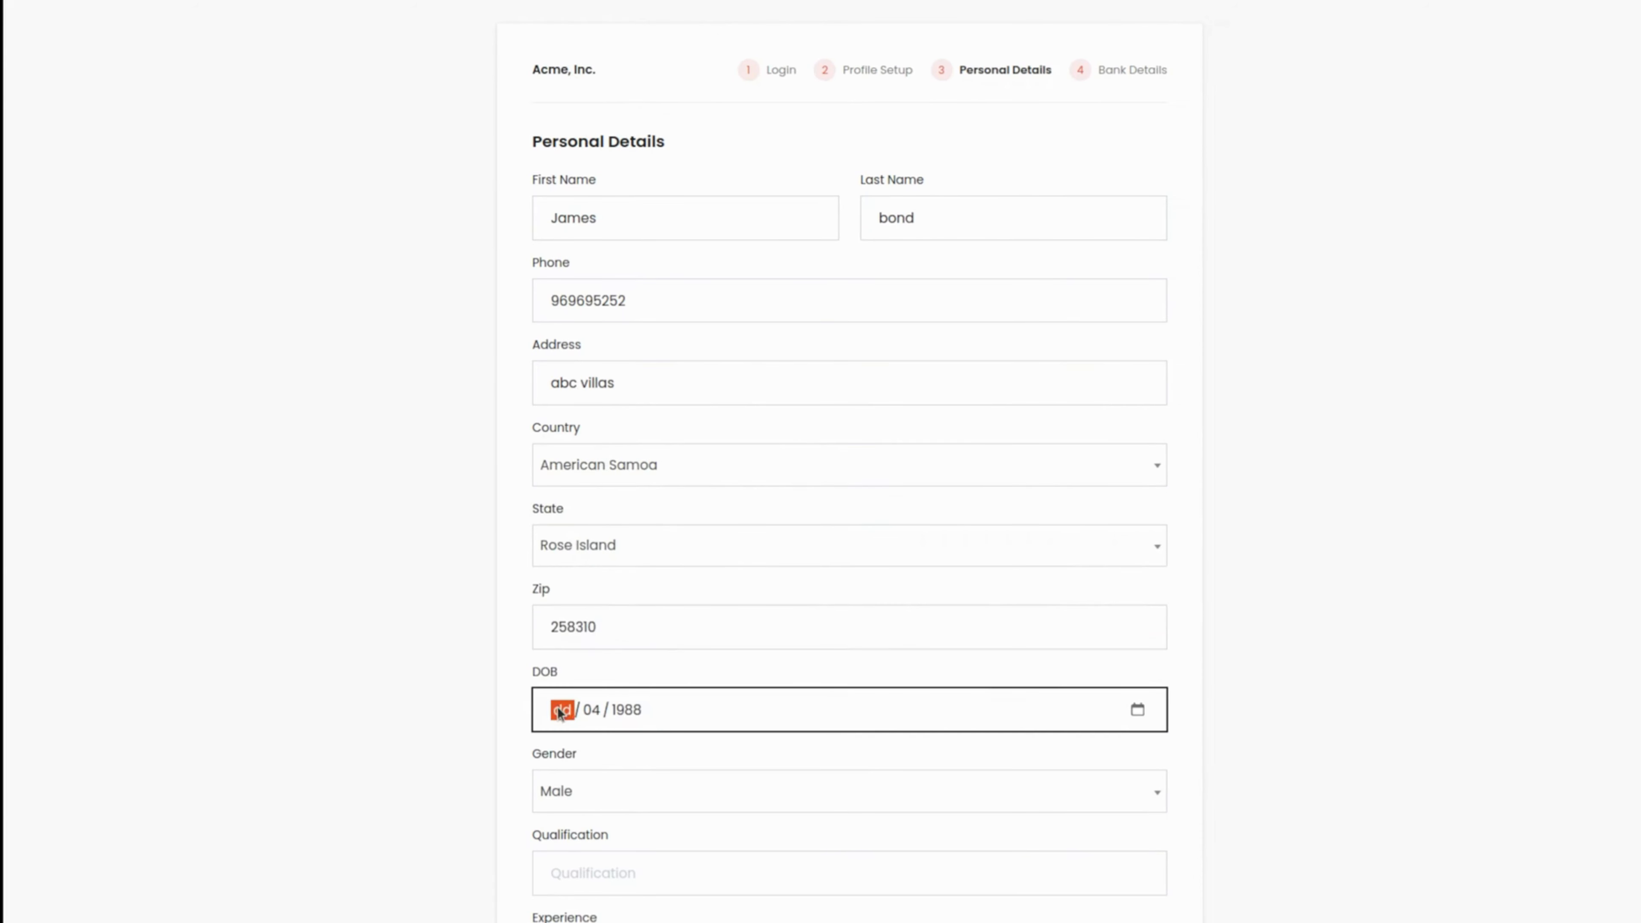
pyautogui.click(1137, 709)
pyautogui.click(653, 565)
pyautogui.click(615, 796)
pyautogui.click(616, 797)
pyautogui.scroll(-1, 614, 798)
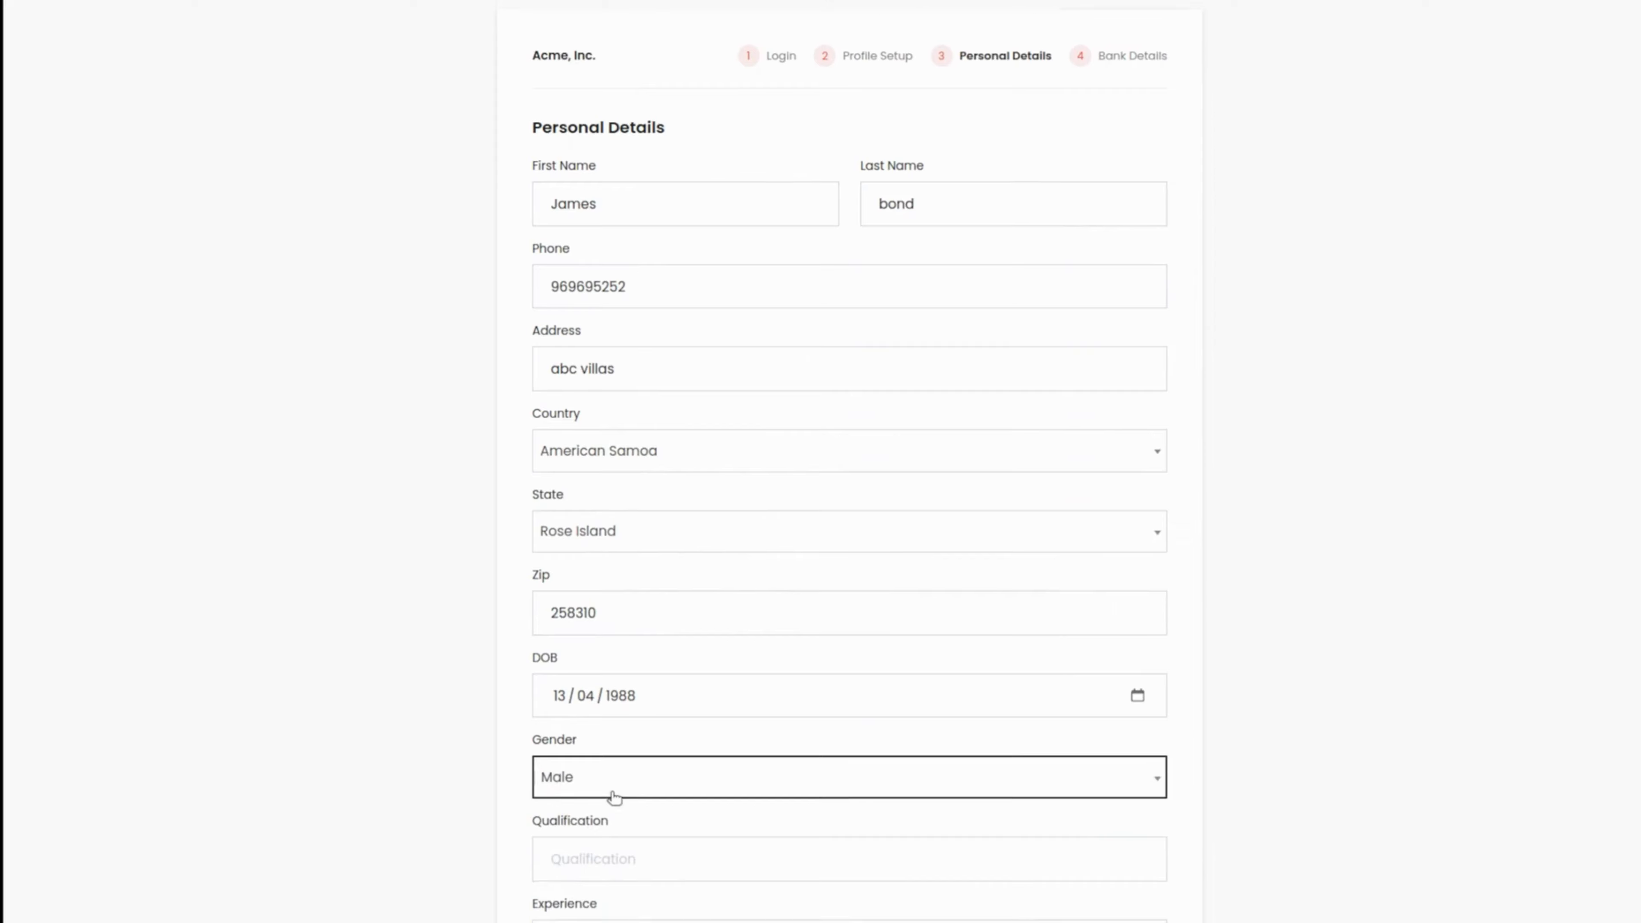
# Step: Enter MBA as the employee's qualification in the Personal Details form
pyautogui.scroll(-6, 613, 799)
pyautogui.click(649, 290)
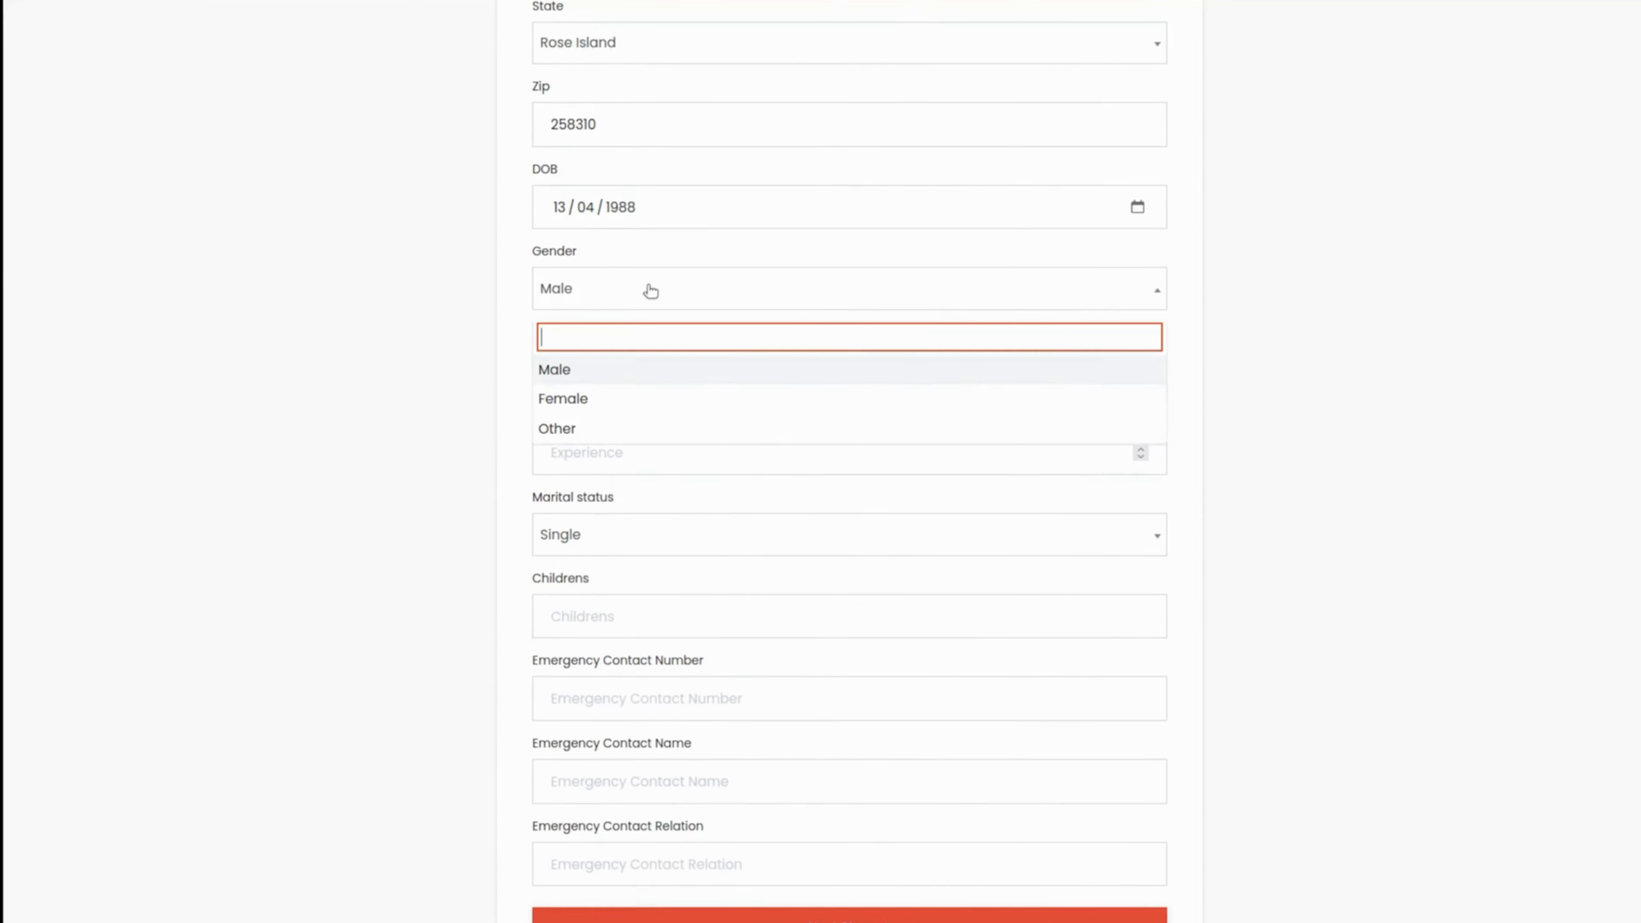
pyautogui.click(1202, 364)
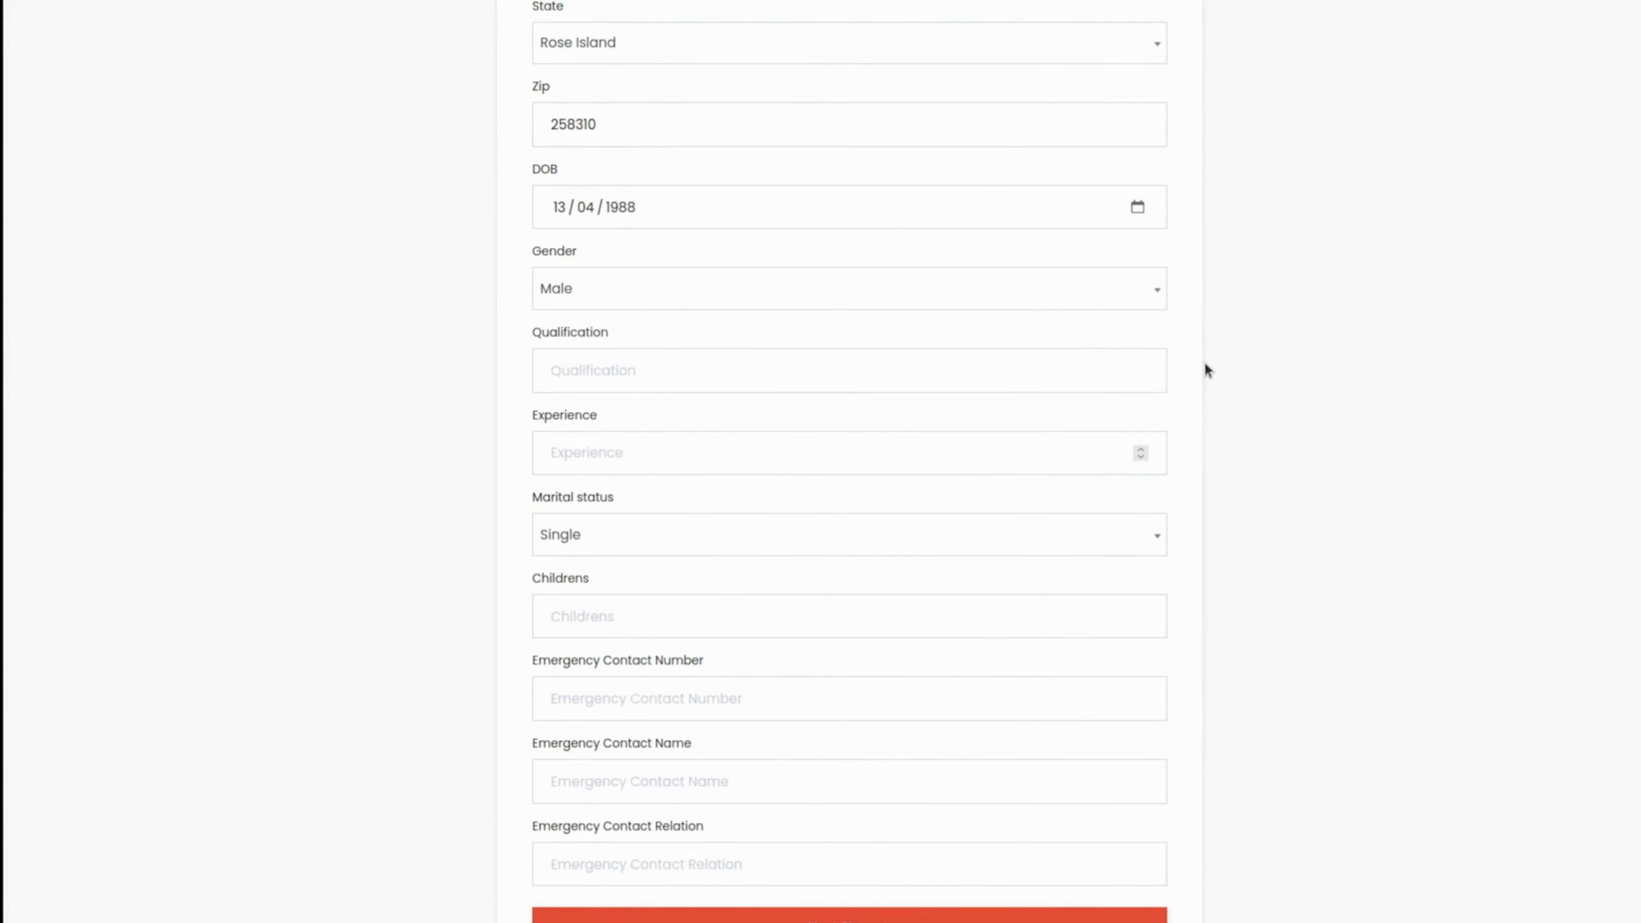
pyautogui.click(635, 377)
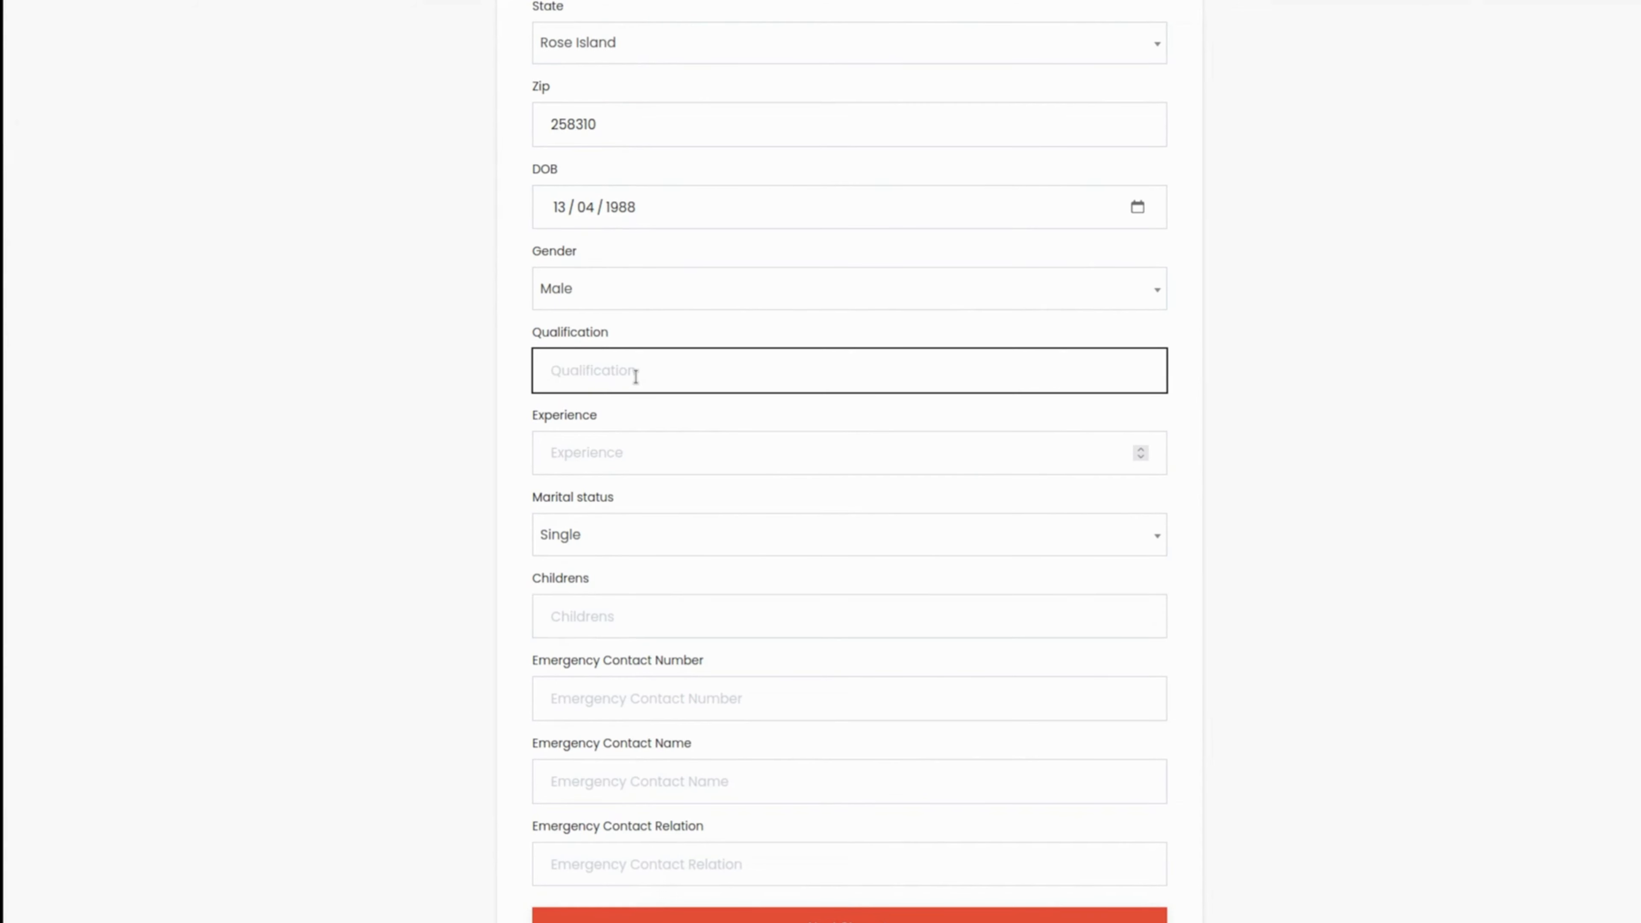
pyautogui.write('M')
pyautogui.write('B')
pyautogui.press('BackSpace')
pyautogui.write('BA')
# Step: Set the employee's experience to 3 and the number of children to 0
pyautogui.click(647, 445)
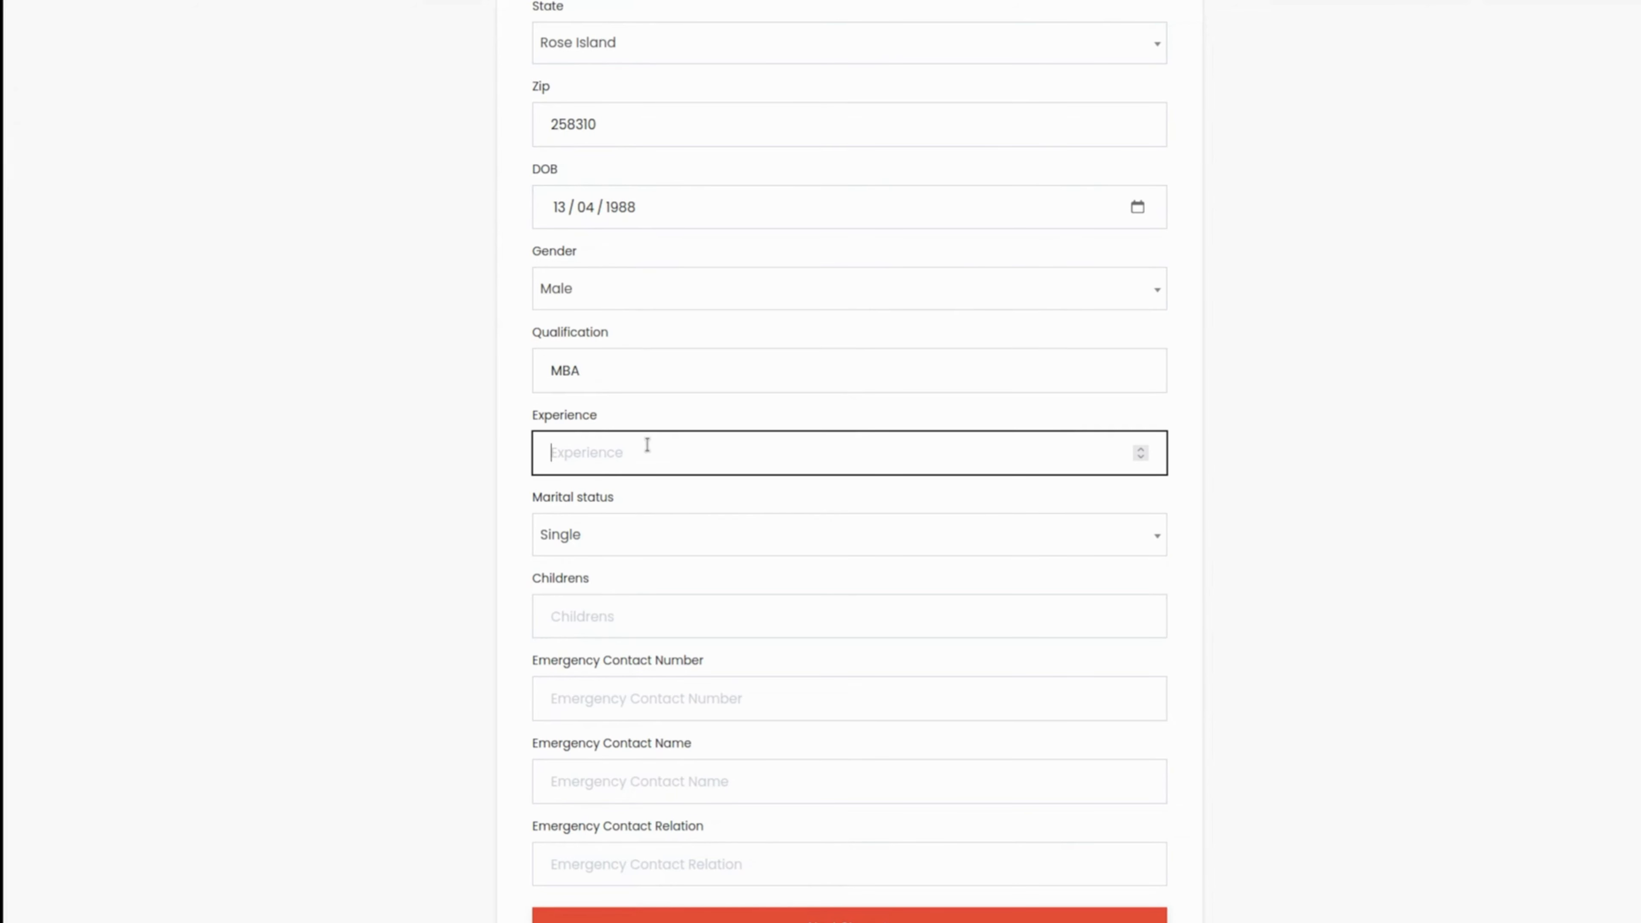
pyautogui.click(1141, 449)
pyautogui.click(1141, 449)
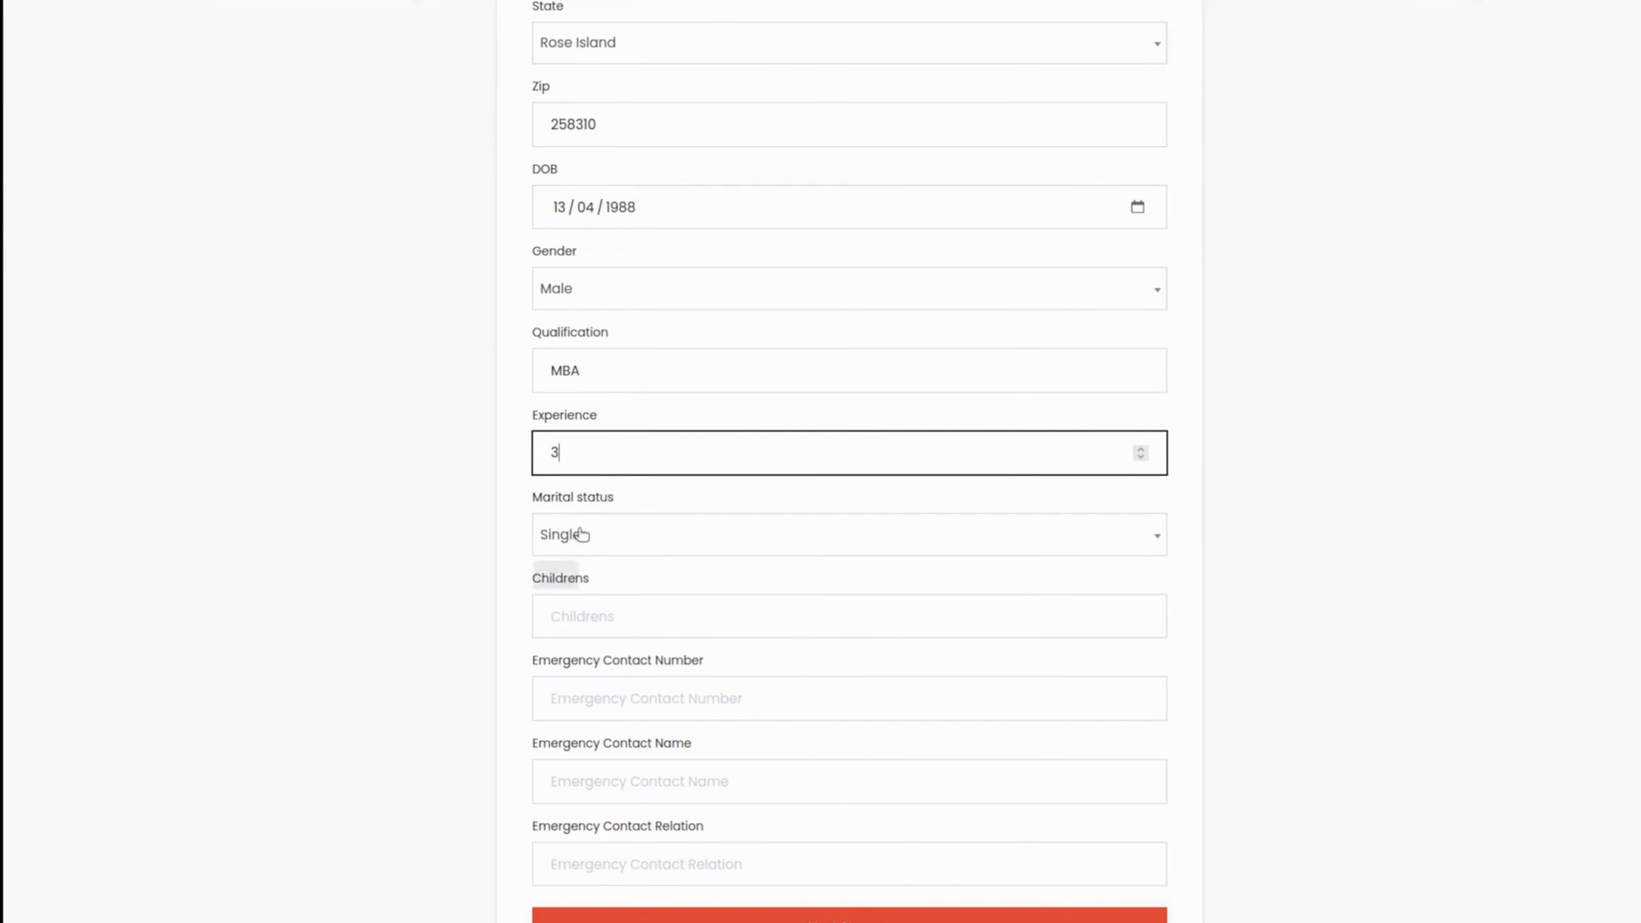
pyautogui.click(628, 534)
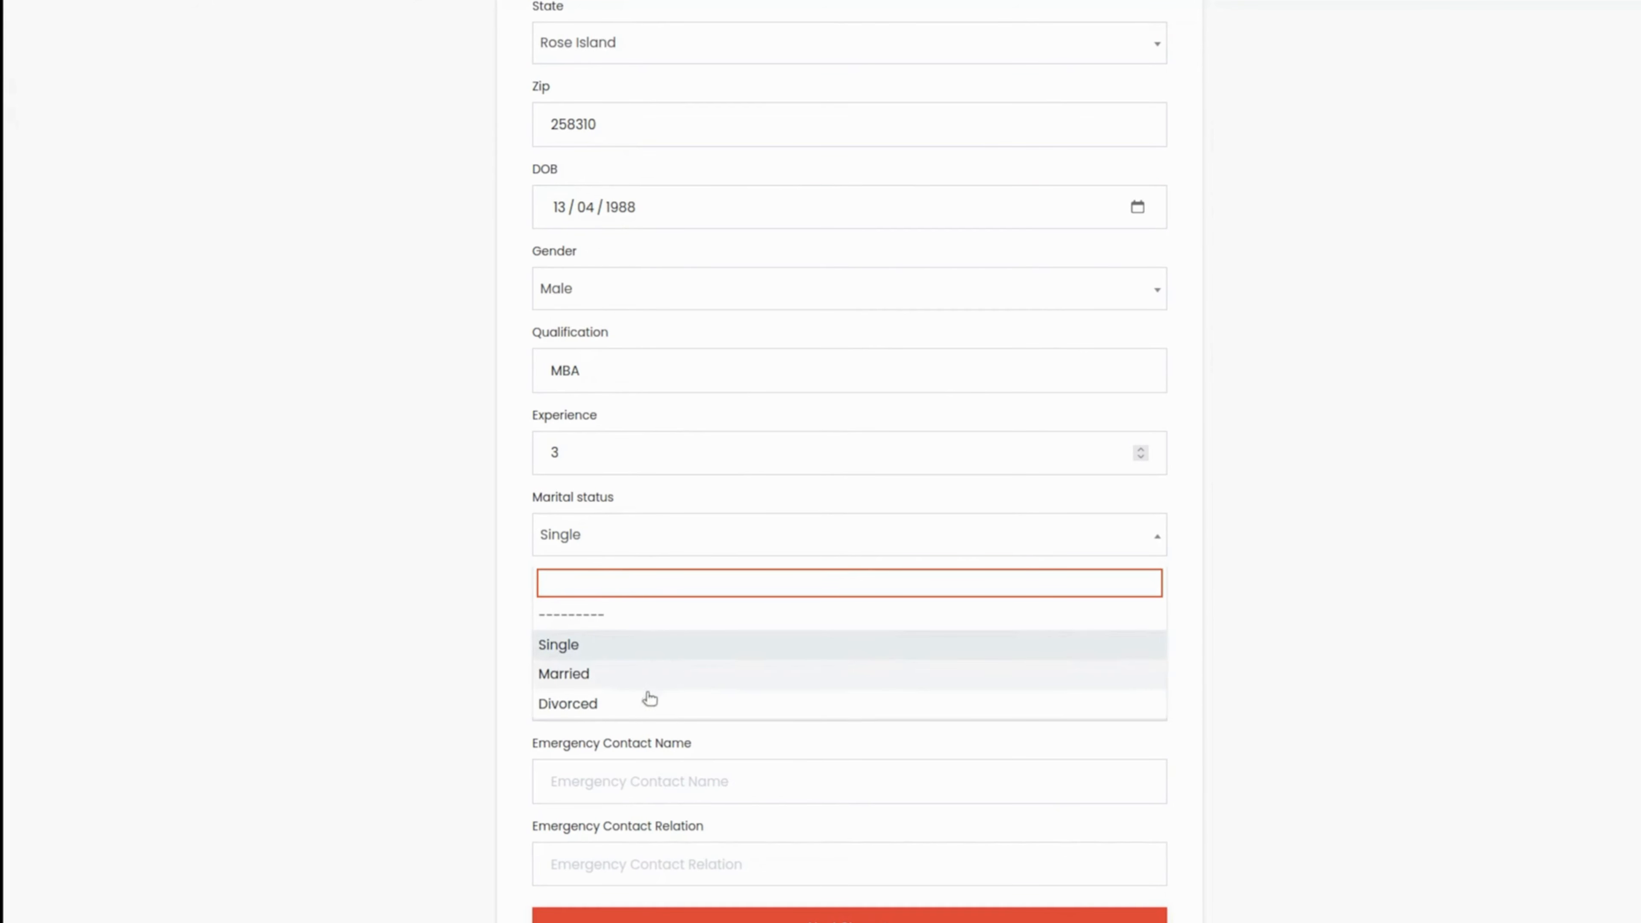
pyautogui.click(1191, 546)
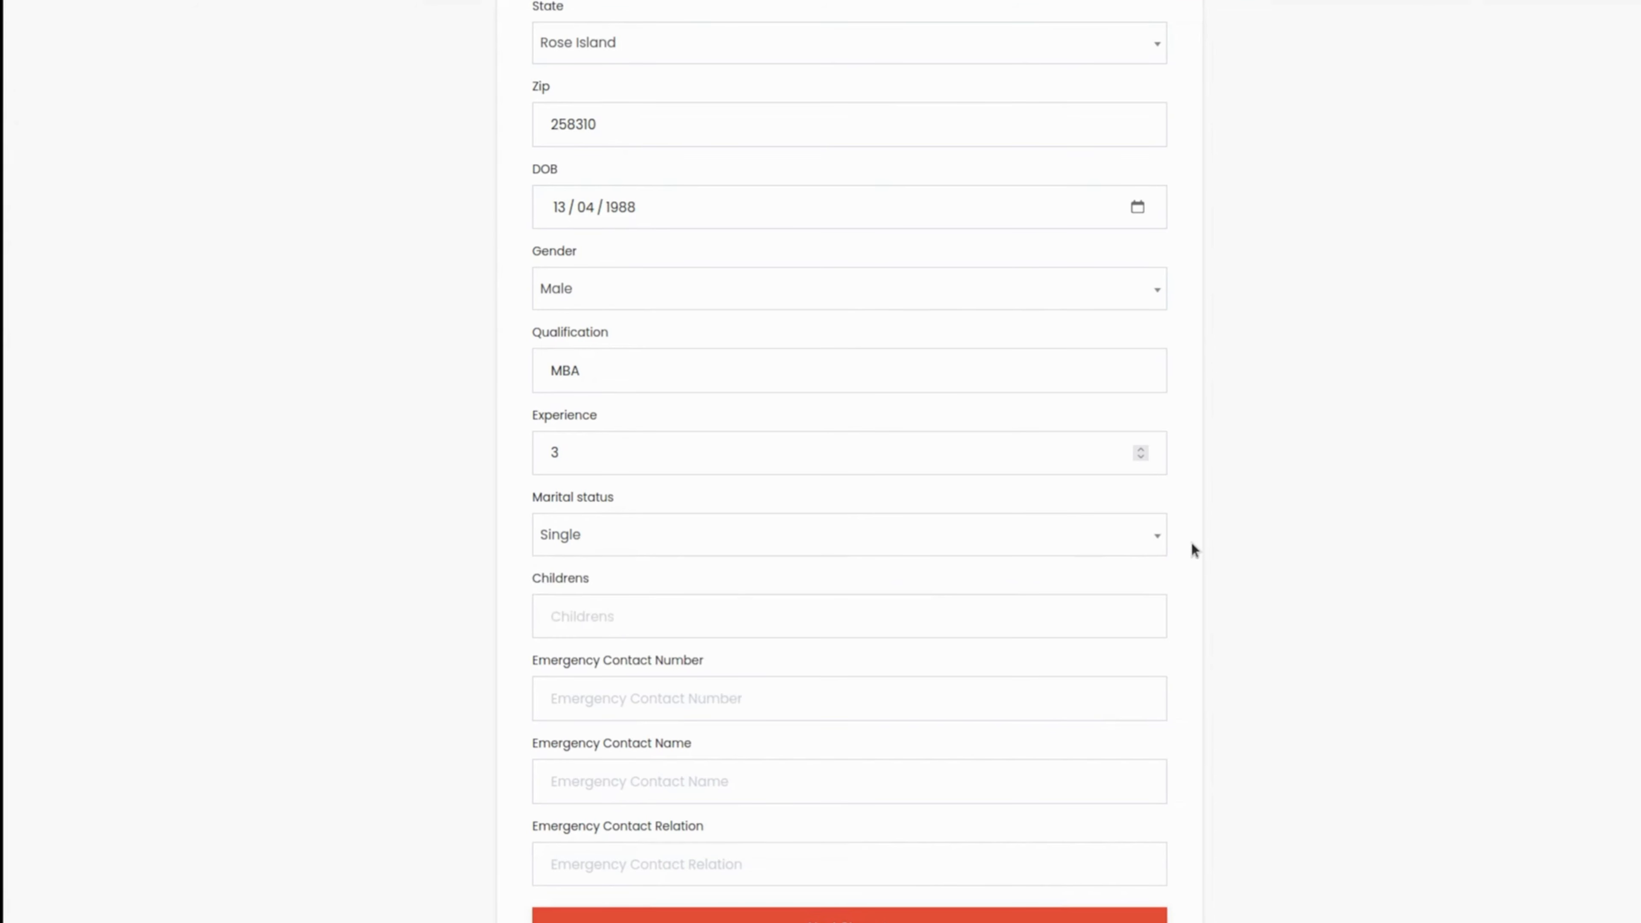
pyautogui.click(580, 619)
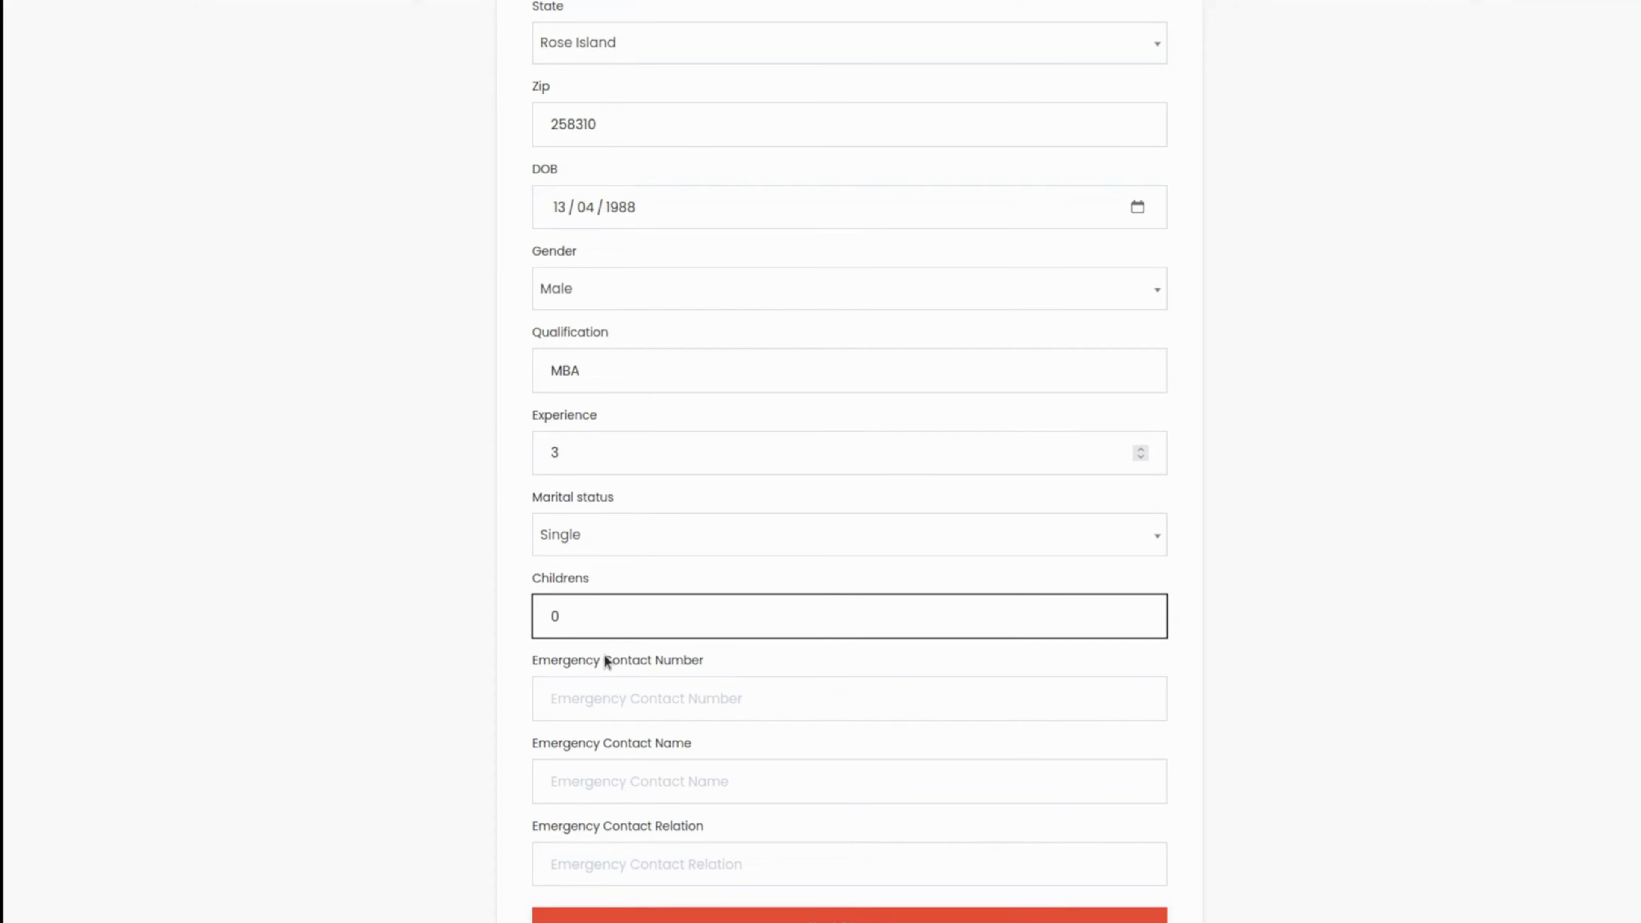
# Step: Fill in the emergency contact's number and name, enter brother as the relation, and proceed to Bank Details
pyautogui.click(639, 710)
pyautogui.scroll(-1, 639, 710)
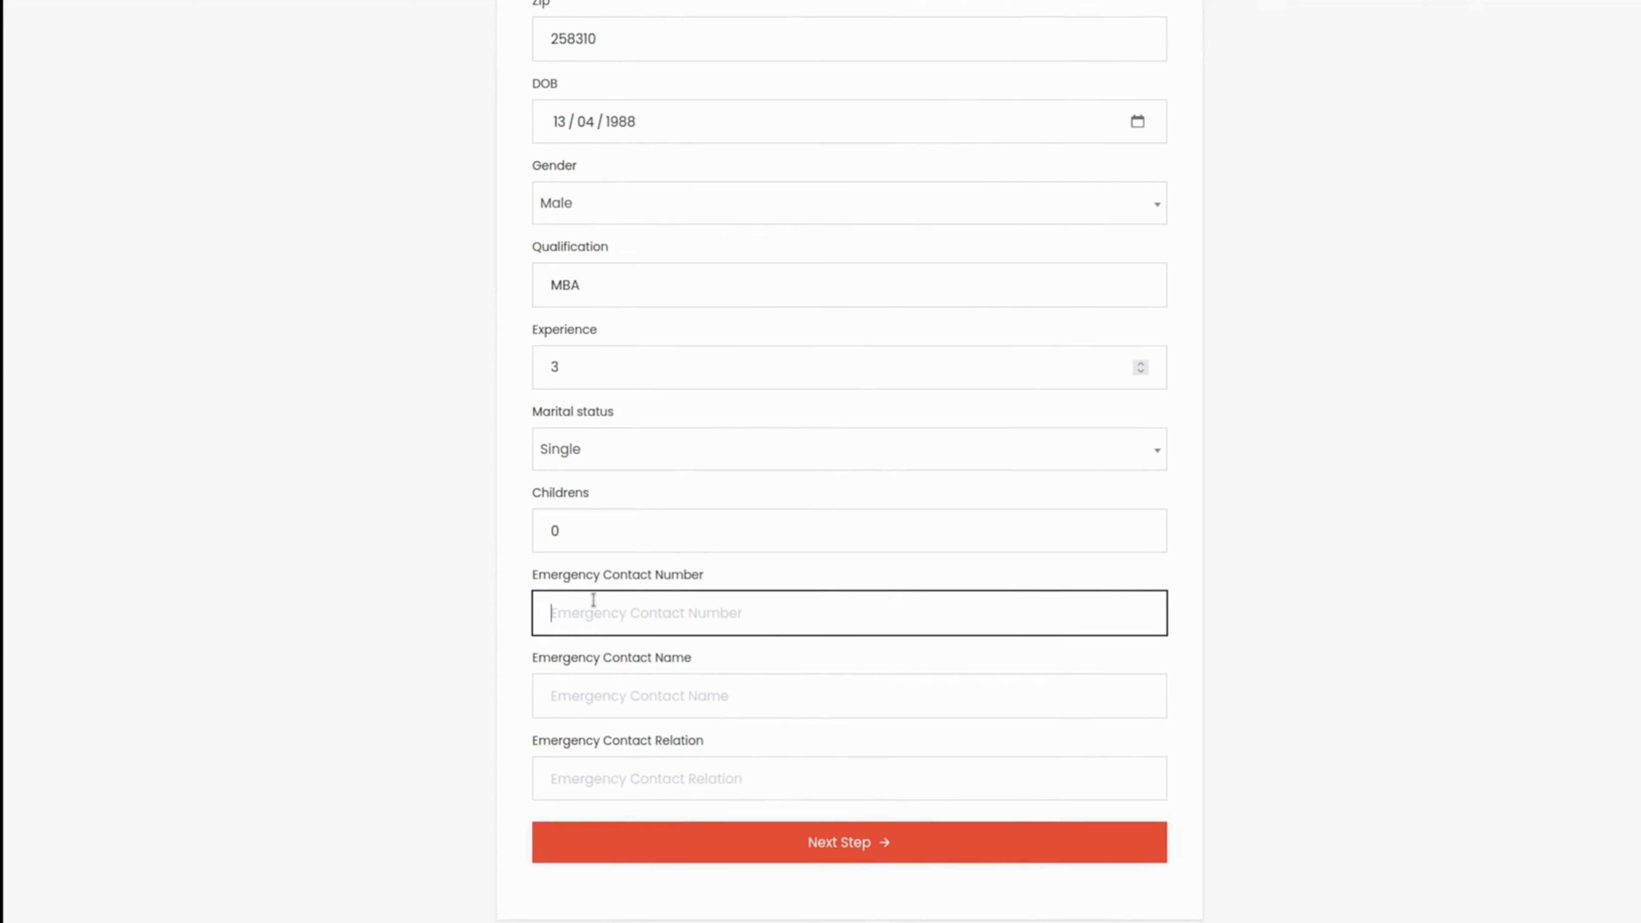
pyautogui.click(689, 696)
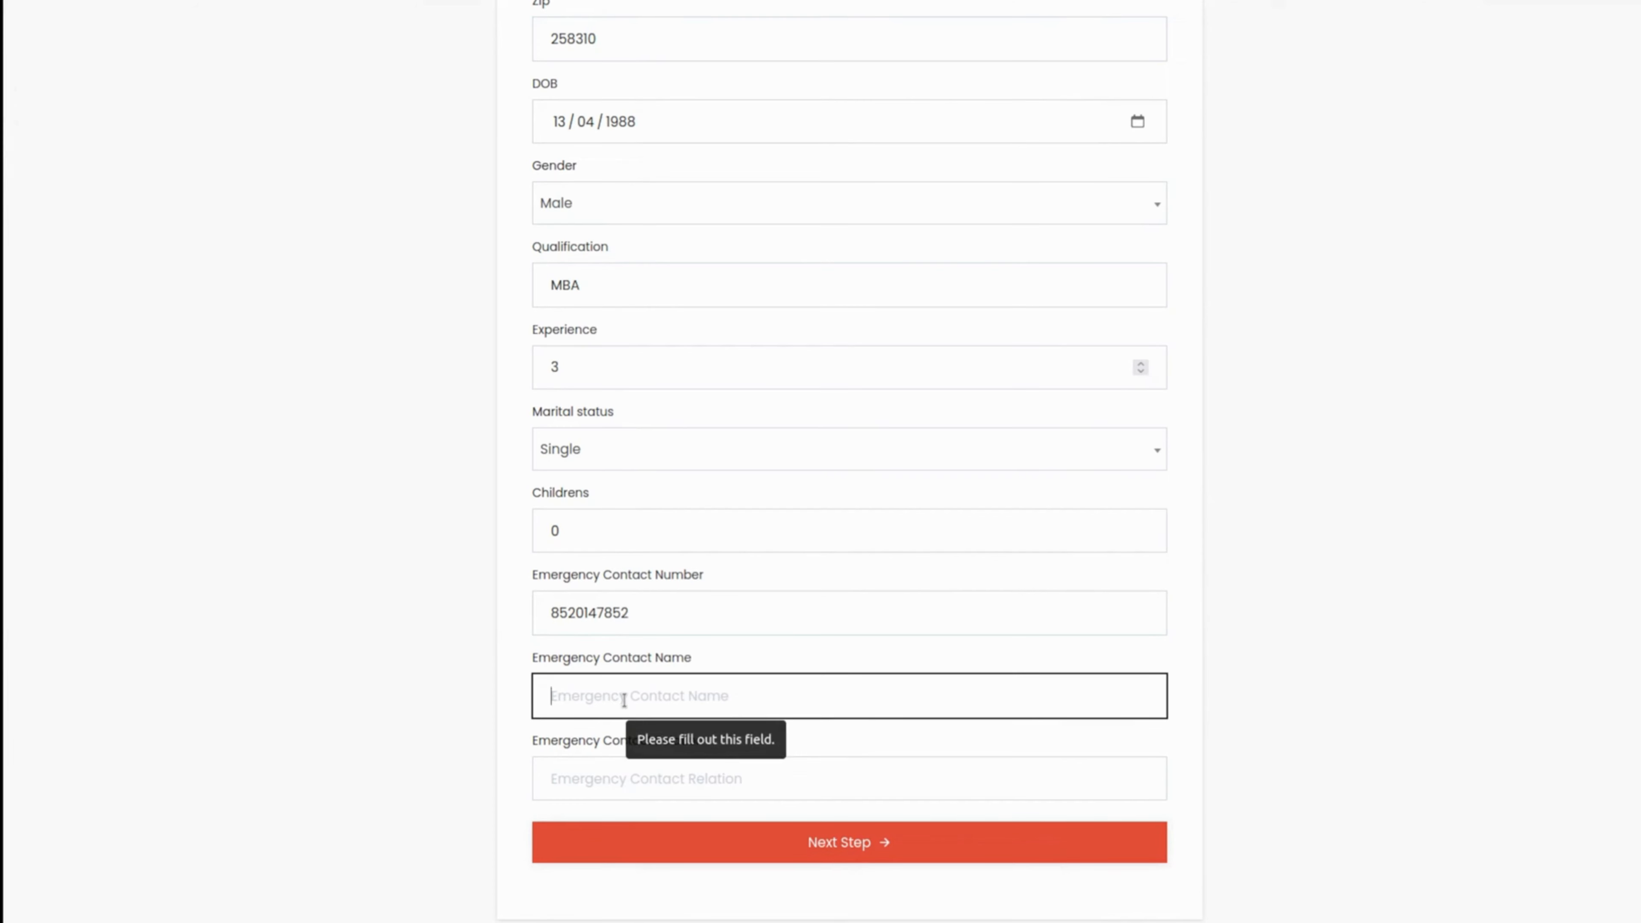
pyautogui.write('marc')
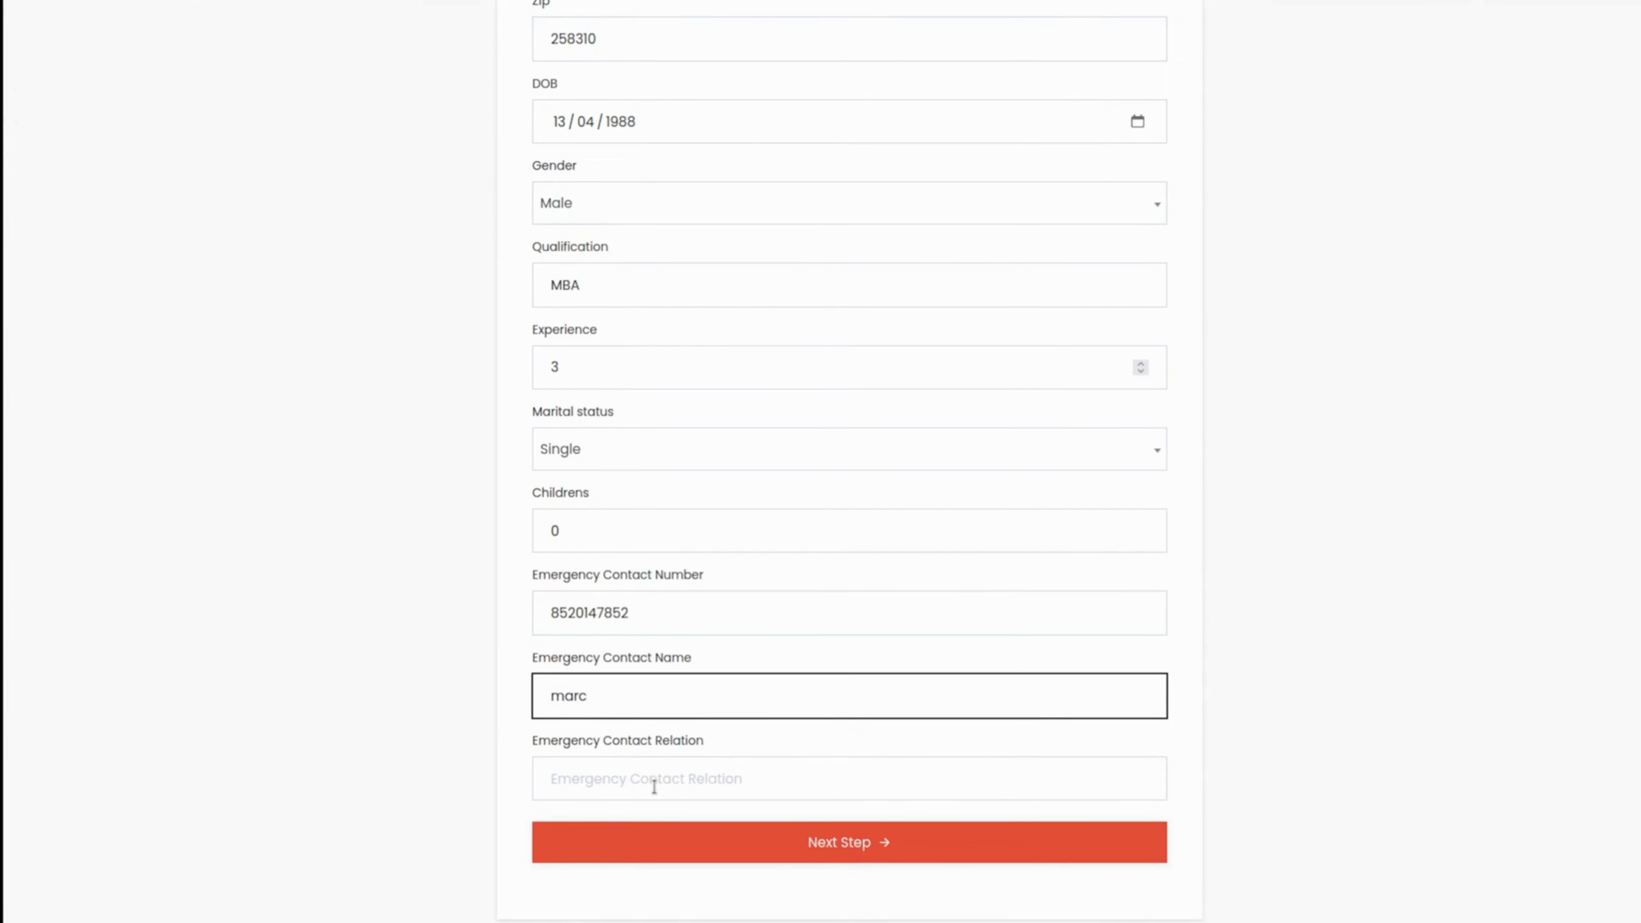
pyautogui.click(671, 769)
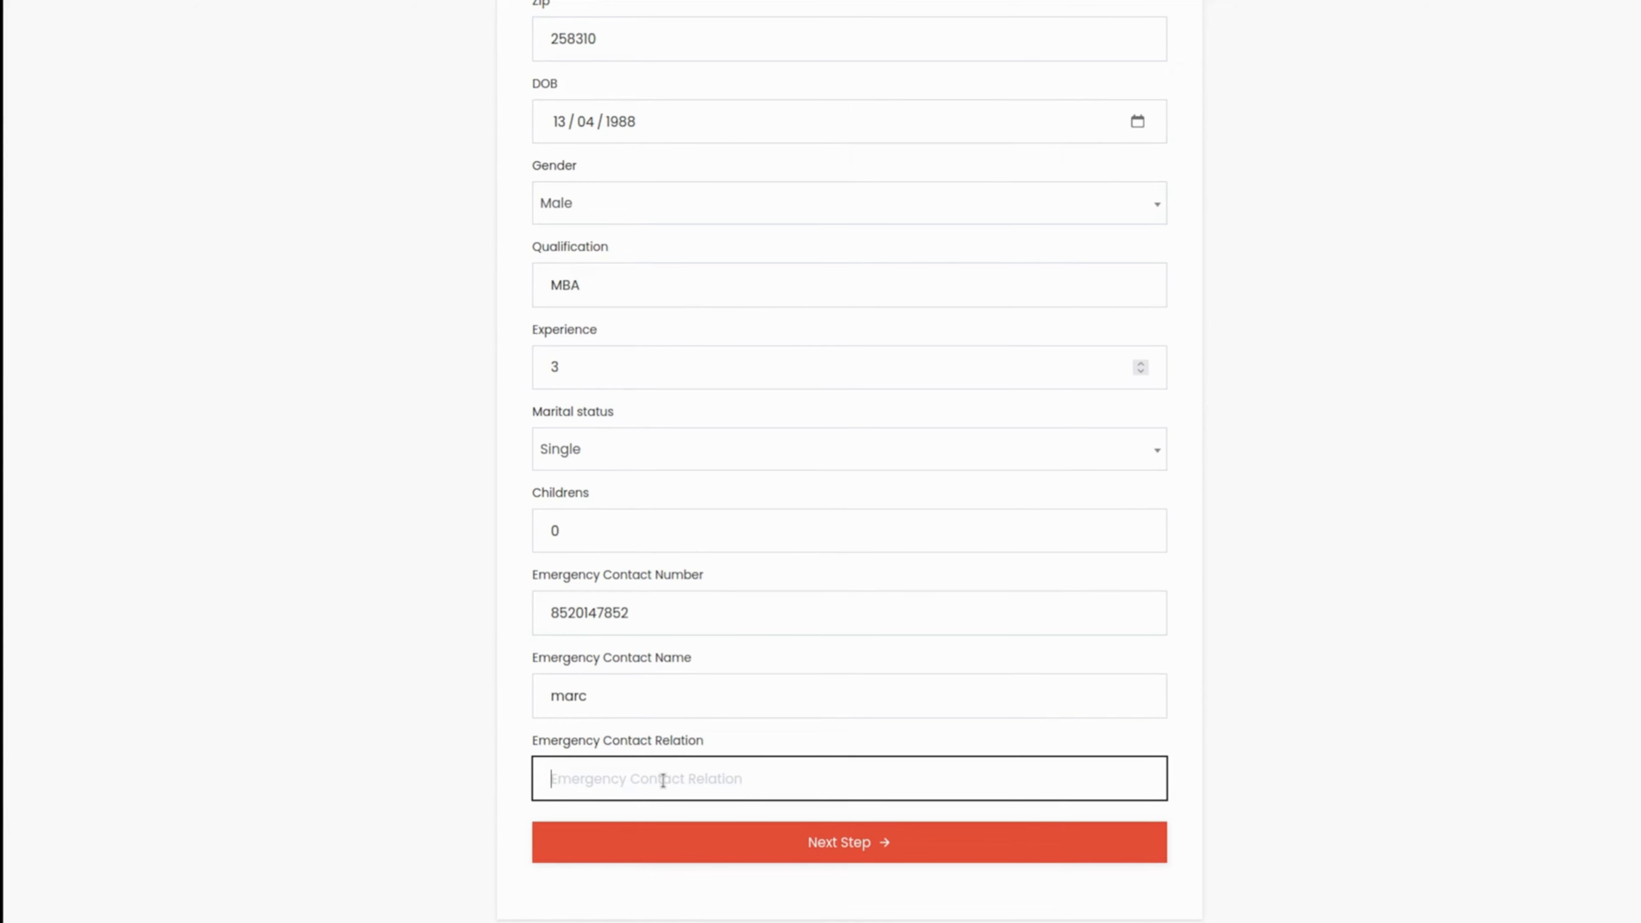
pyautogui.write('brother')
pyautogui.click(785, 847)
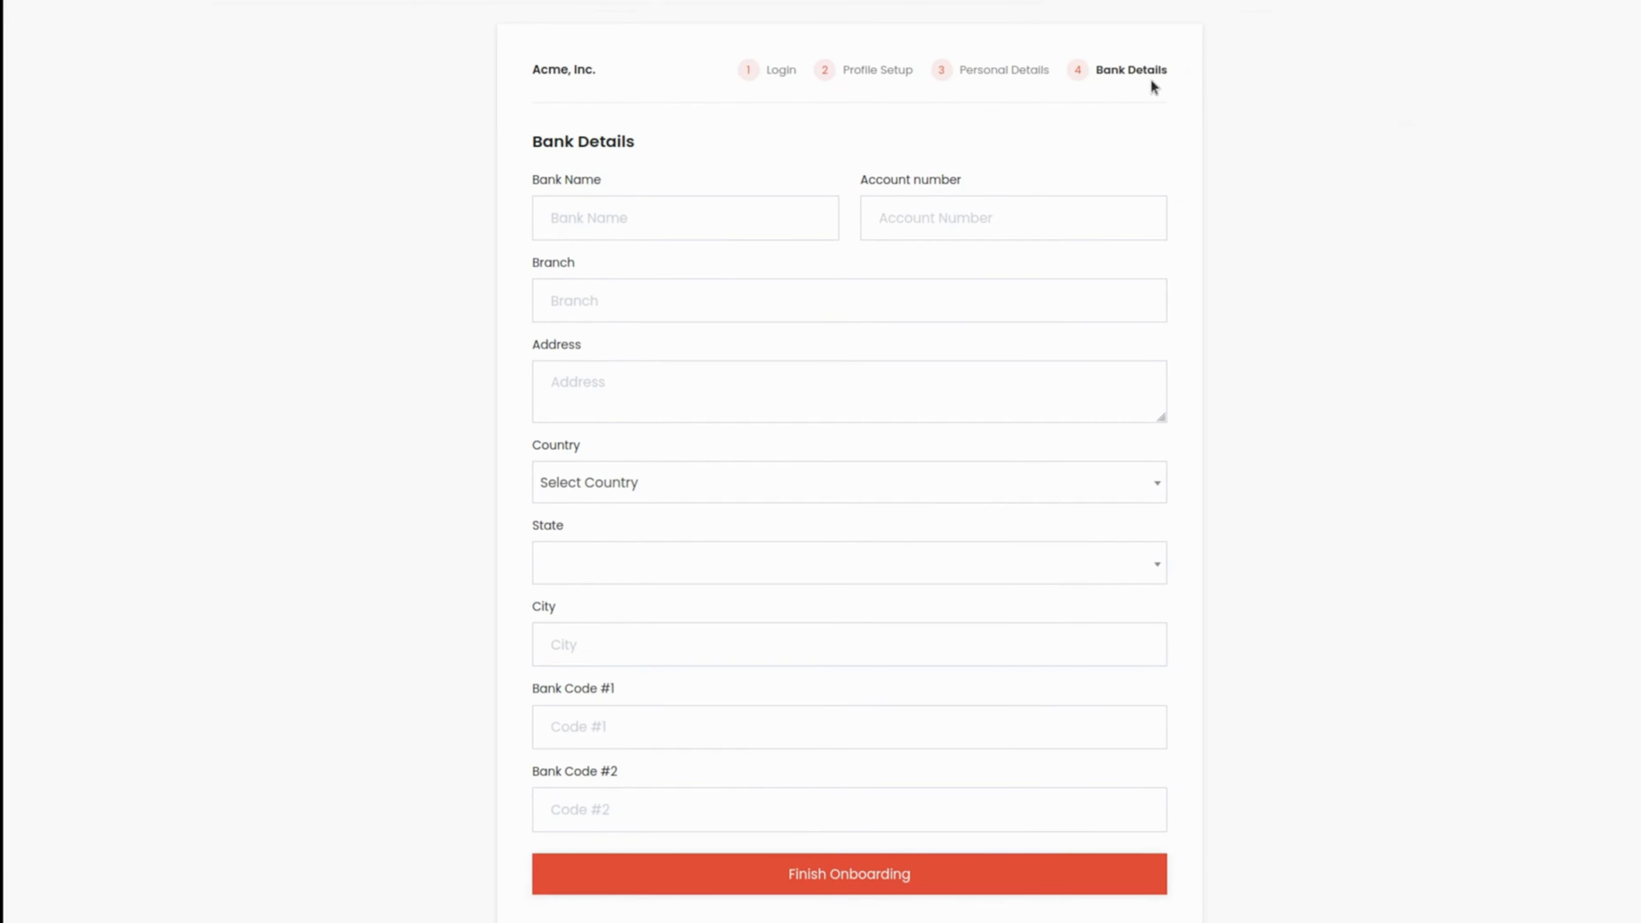
# Step: Enter new bank as the bank name and fill in the employee's bank account number
pyautogui.click(589, 228)
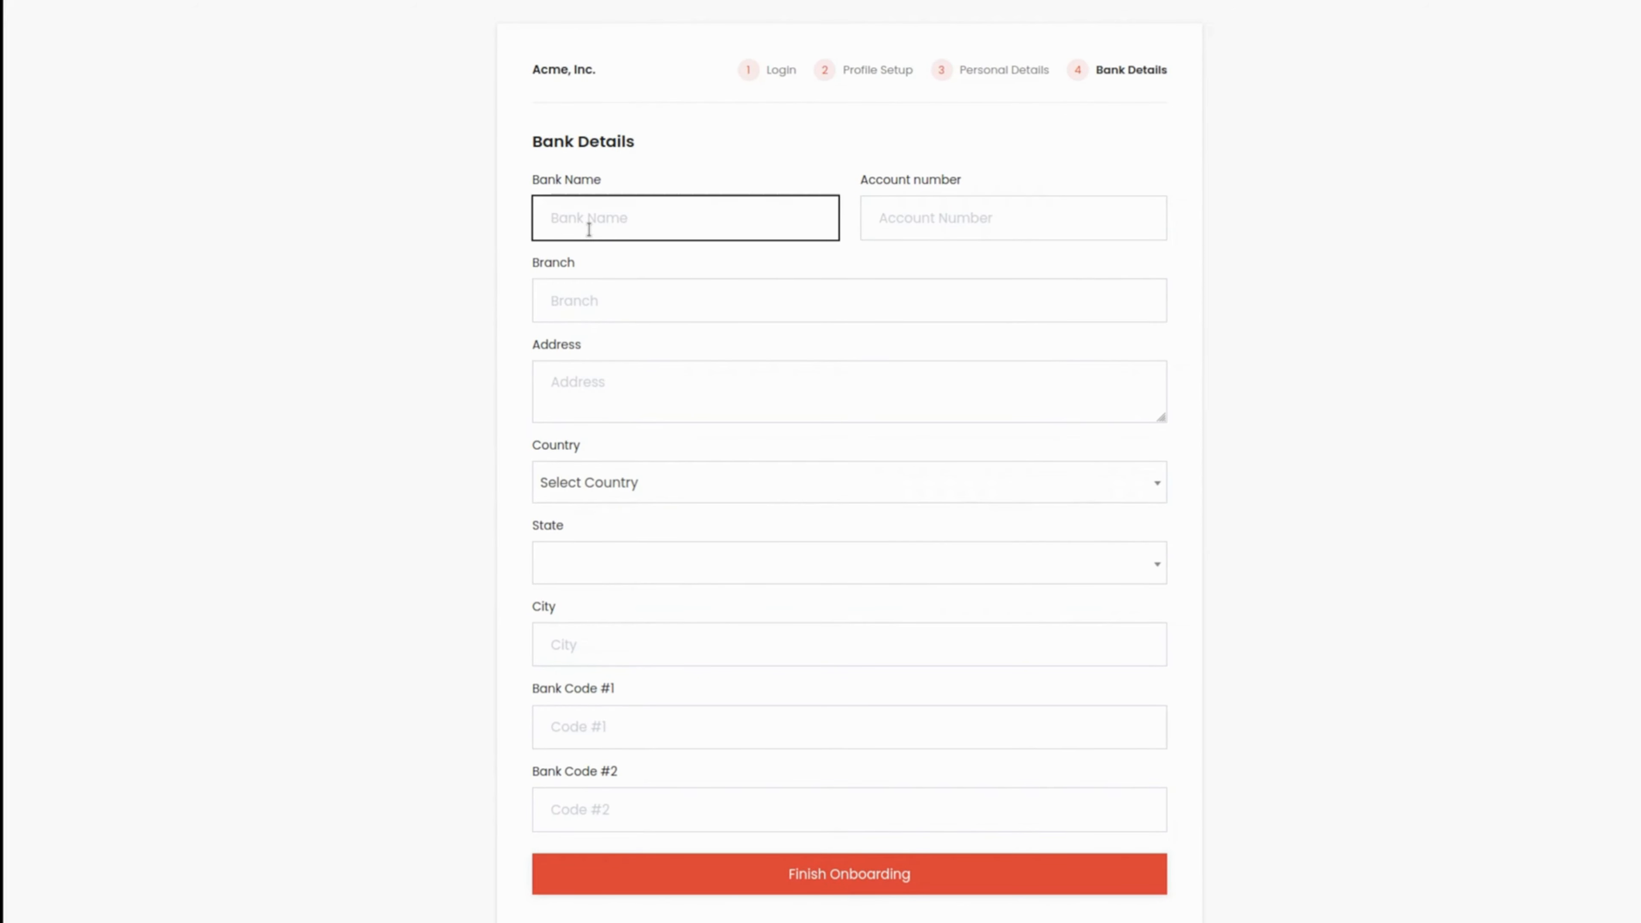
pyautogui.write('new ')
pyautogui.write('banj')
pyautogui.write('k')
pyautogui.click(1063, 226)
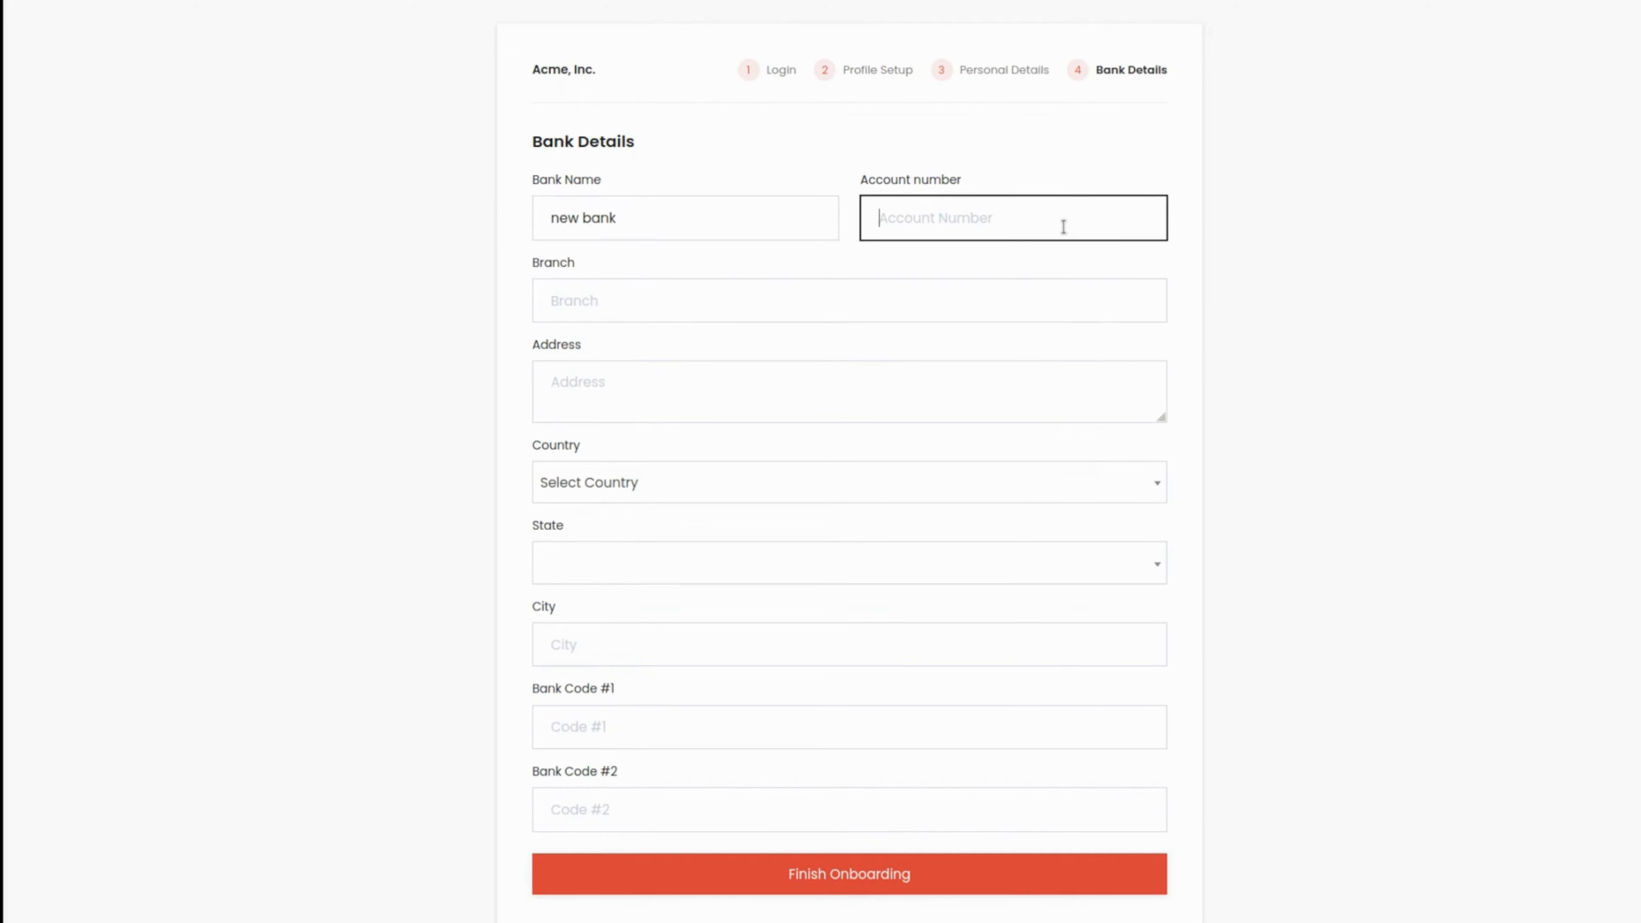
# Step: Enter main branch as the branch and fill in the bank's address with its spelling corrected
pyautogui.click(665, 290)
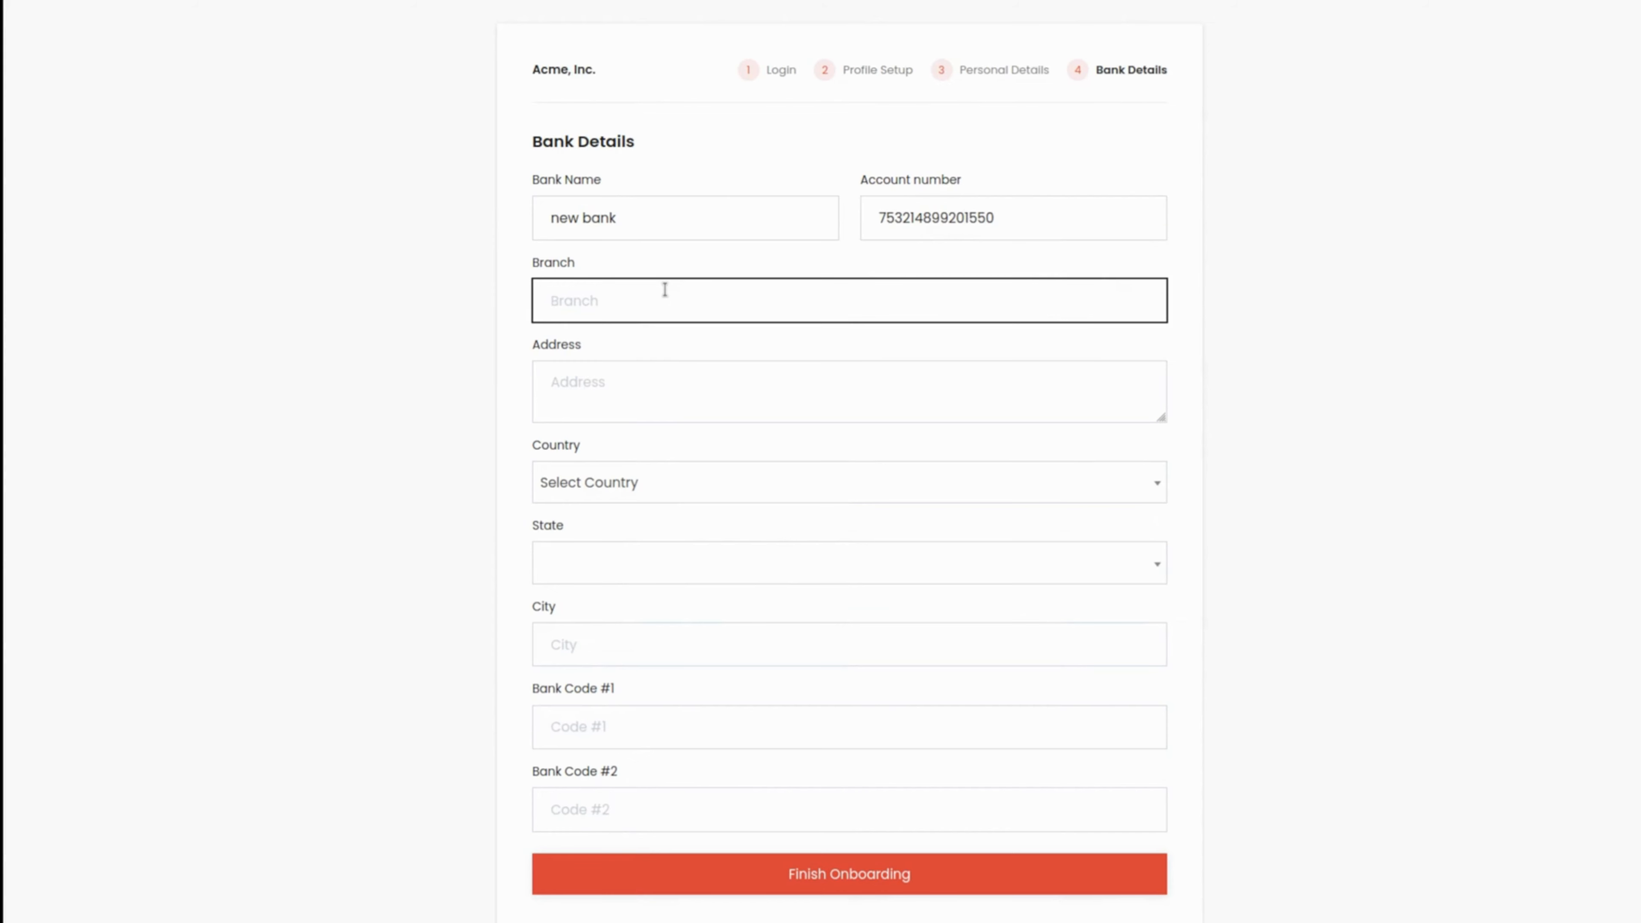
pyautogui.write('main branch')
pyautogui.click(668, 388)
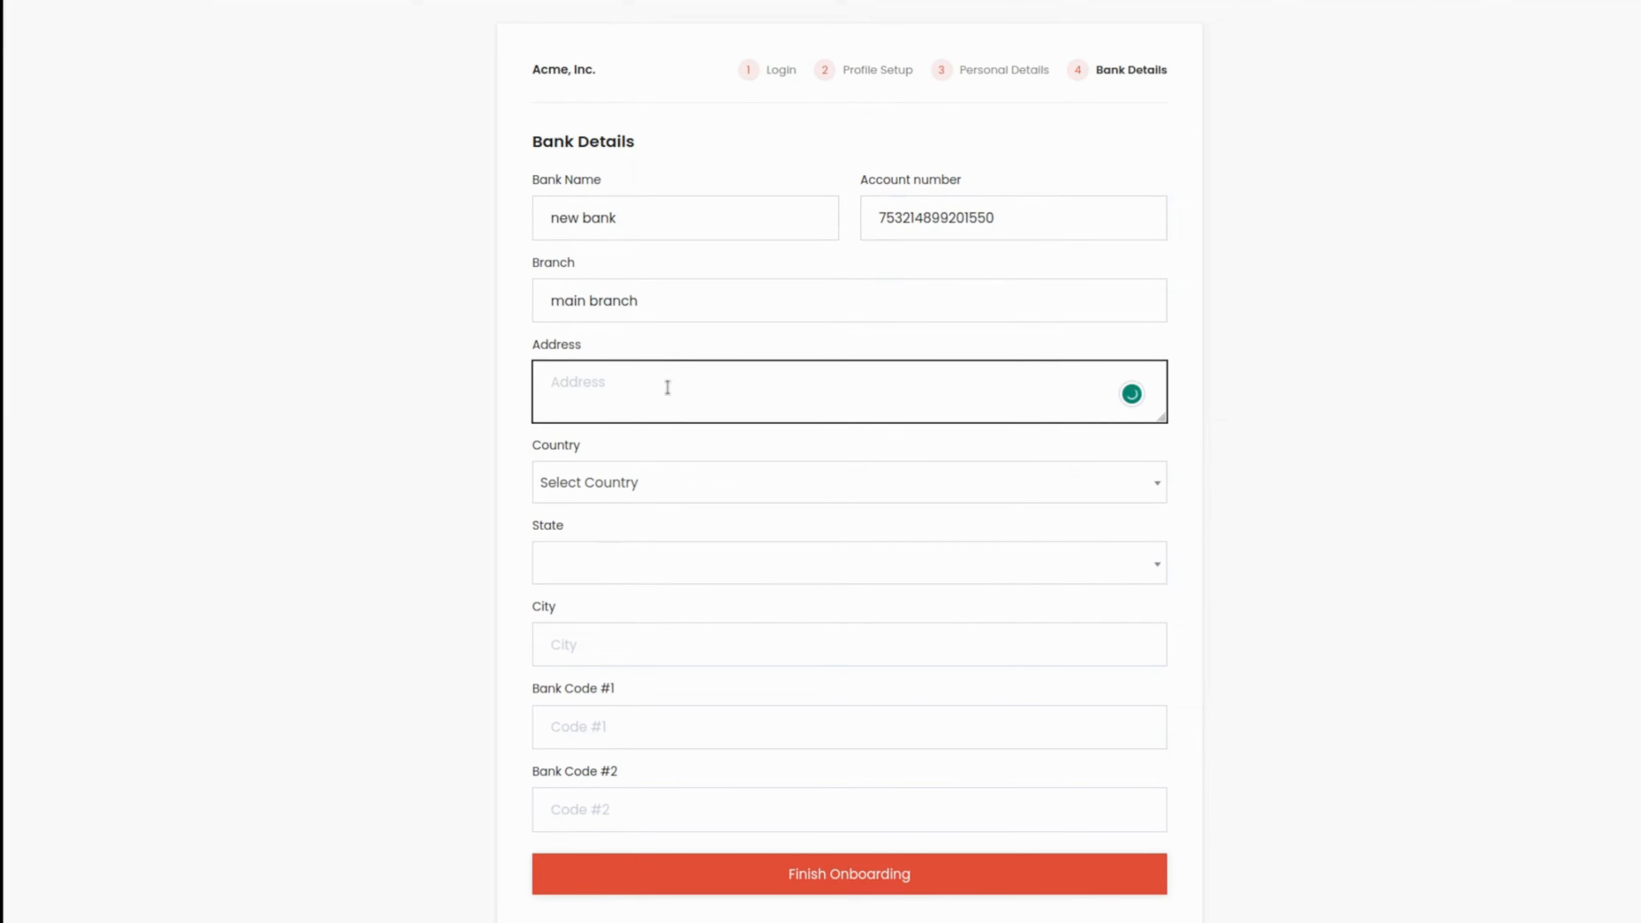
pyautogui.write('new bank pleasent hill')
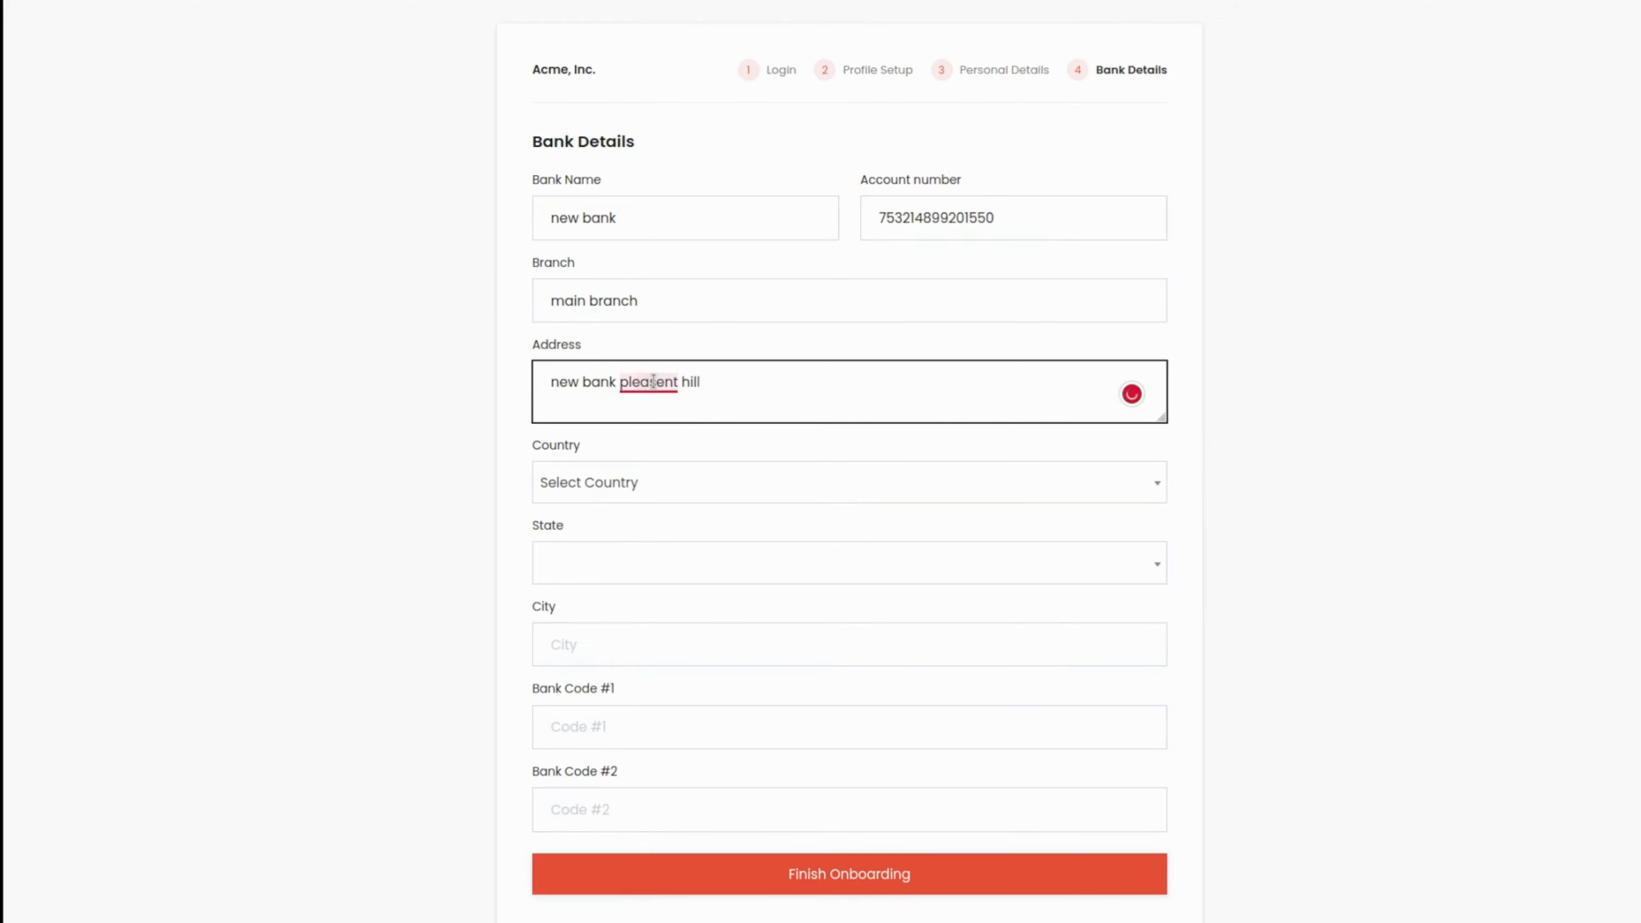
pyautogui.click(649, 381)
pyautogui.click(666, 418)
# Step: Choose American Samoa as the bank's country and Rose Island as its state, and enter pleasant hill as the city
pyautogui.click(604, 484)
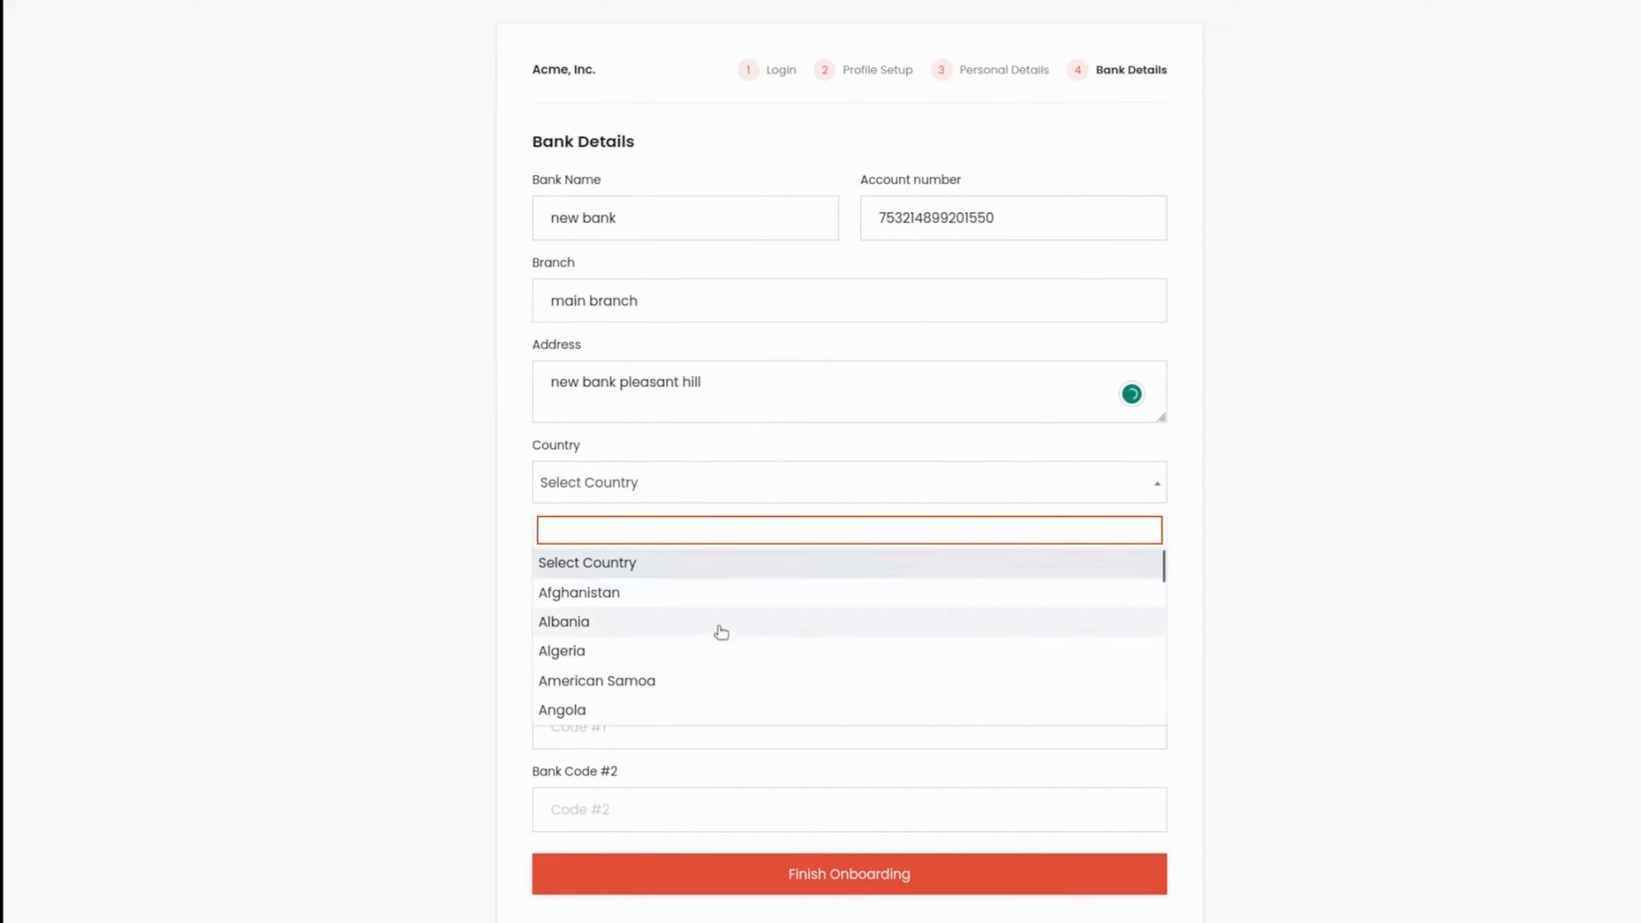
pyautogui.click(624, 690)
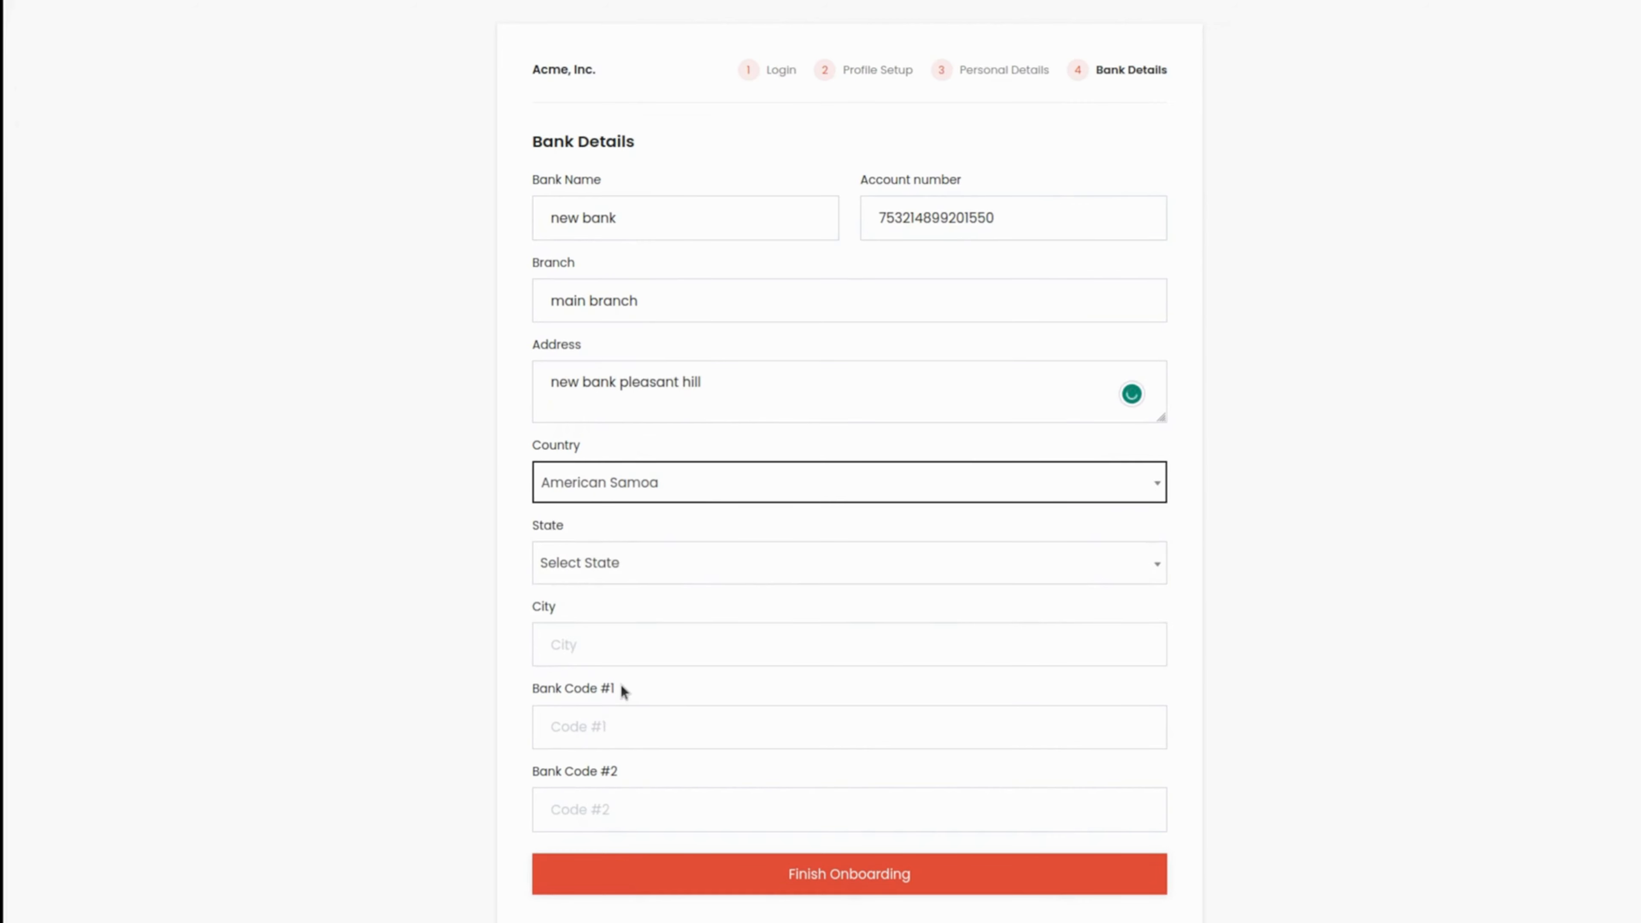
pyautogui.click(649, 564)
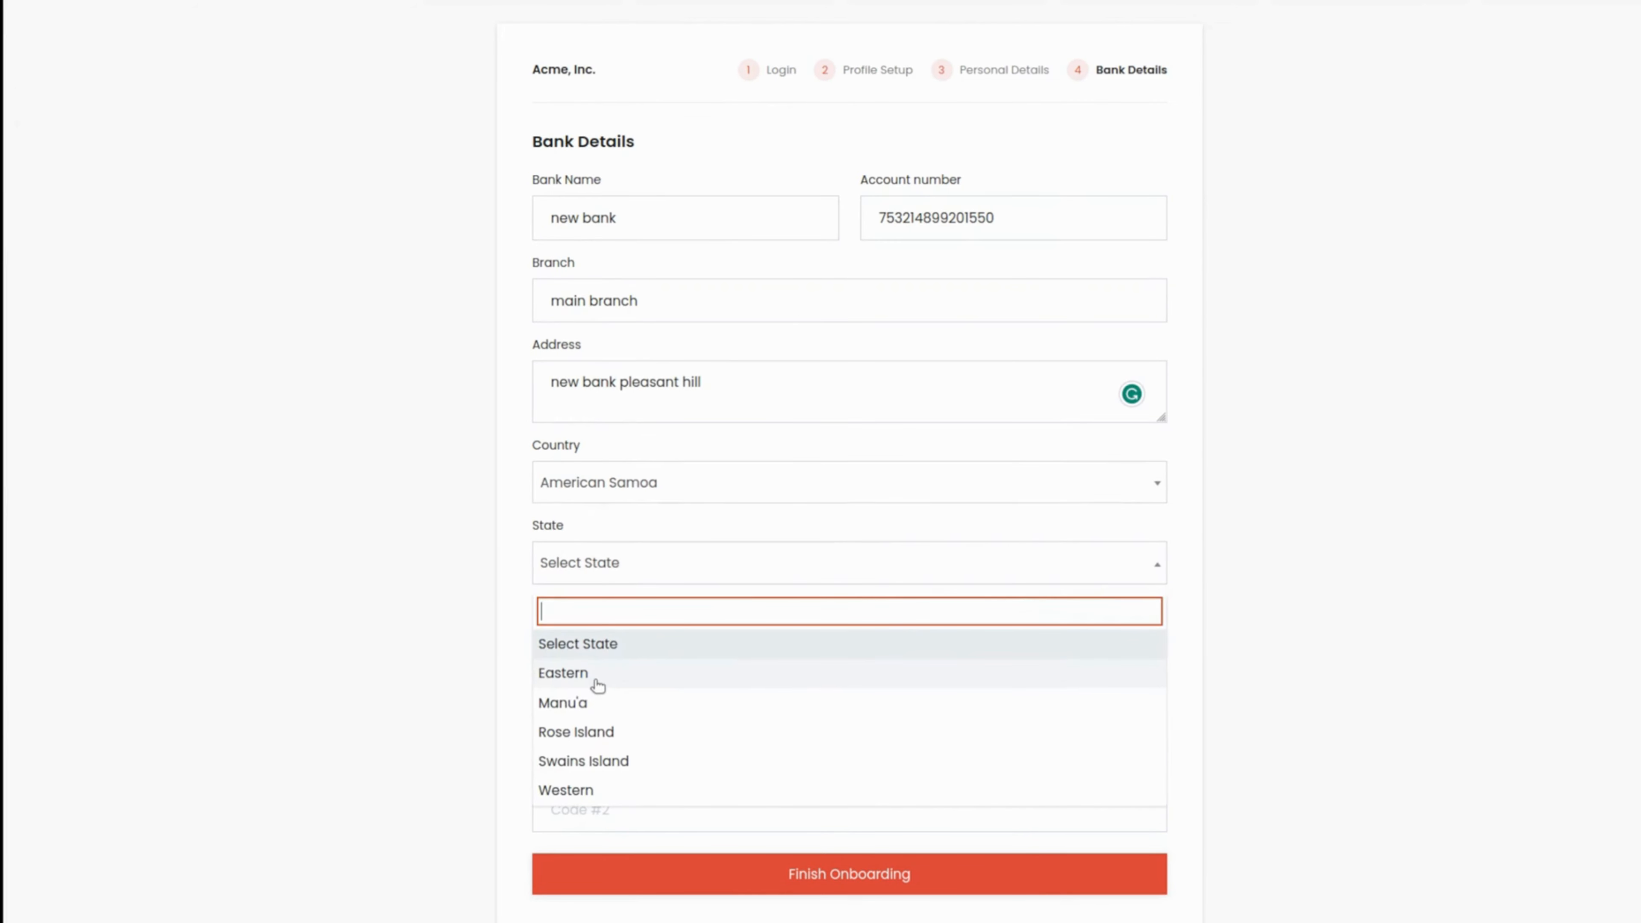
pyautogui.click(586, 731)
pyautogui.click(604, 638)
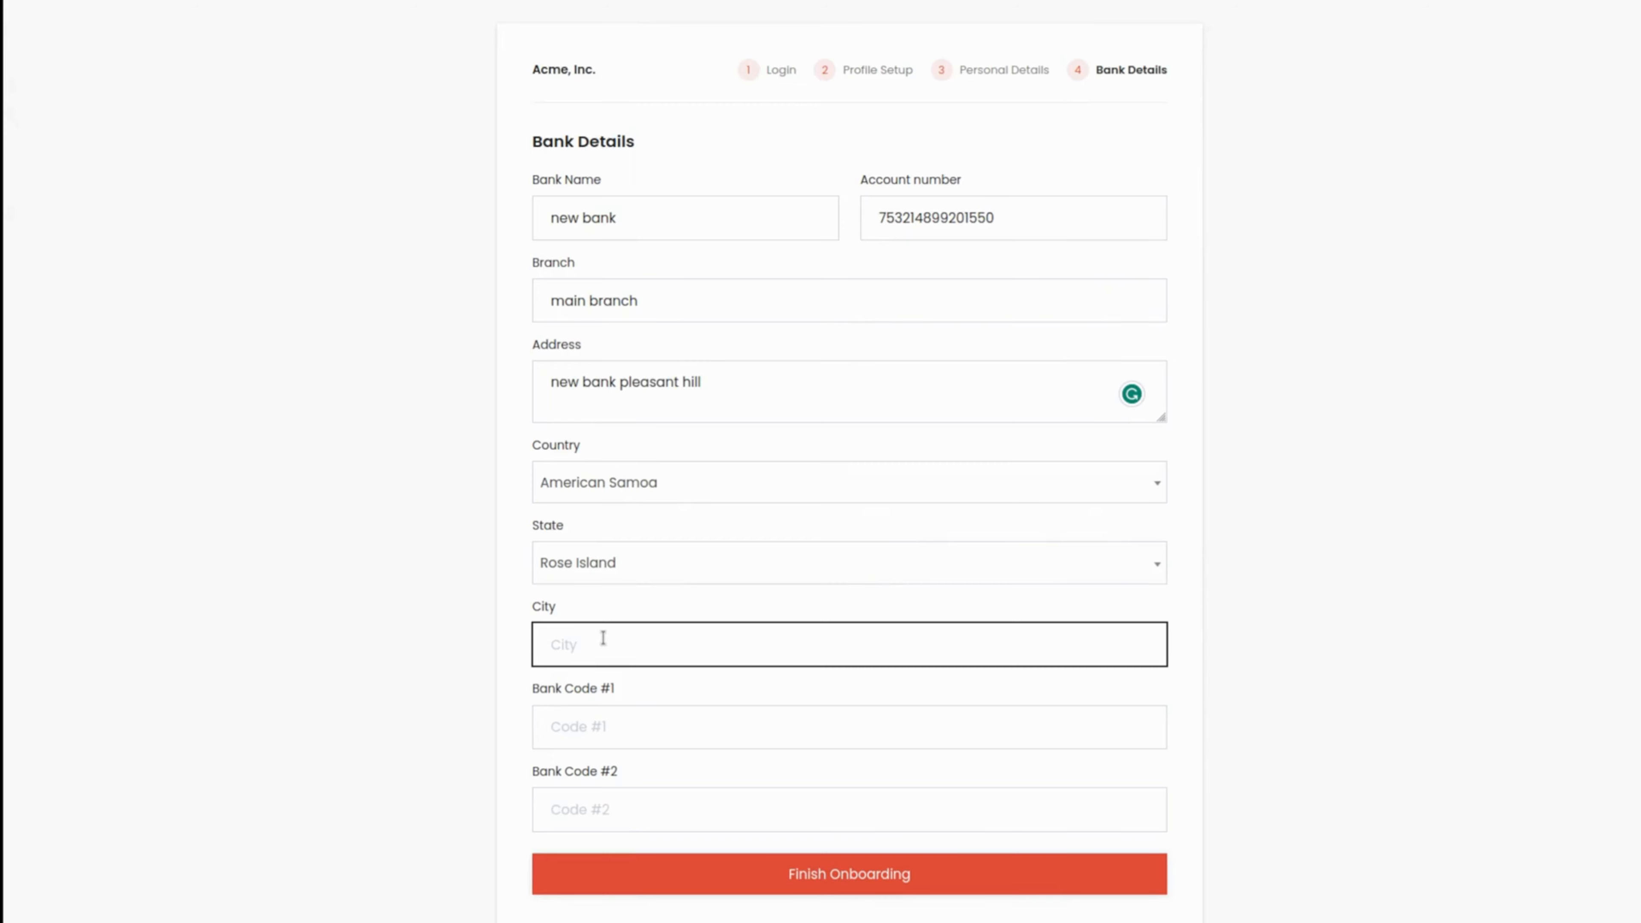
pyautogui.write('pleasa nt hill')
# Step: Enter 1234 as Bank Code #1 and 12345 as Bank Code #2, and finish onboarding through to the employee dashboard
pyautogui.click(627, 716)
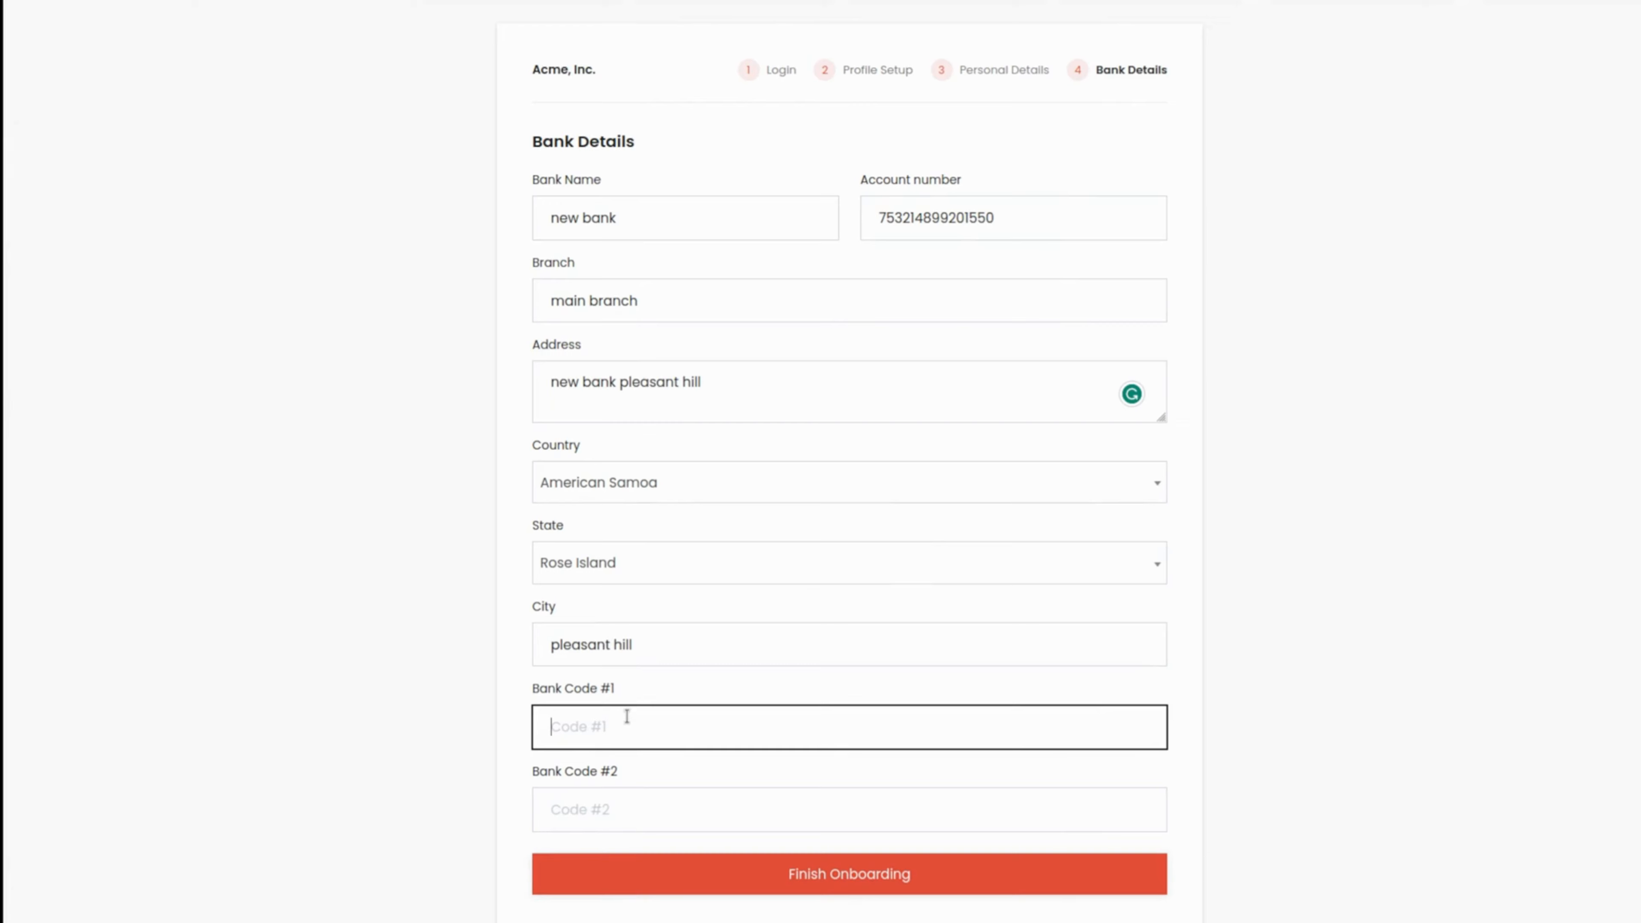
pyautogui.write('1234')
pyautogui.click(637, 826)
pyautogui.write('12345')
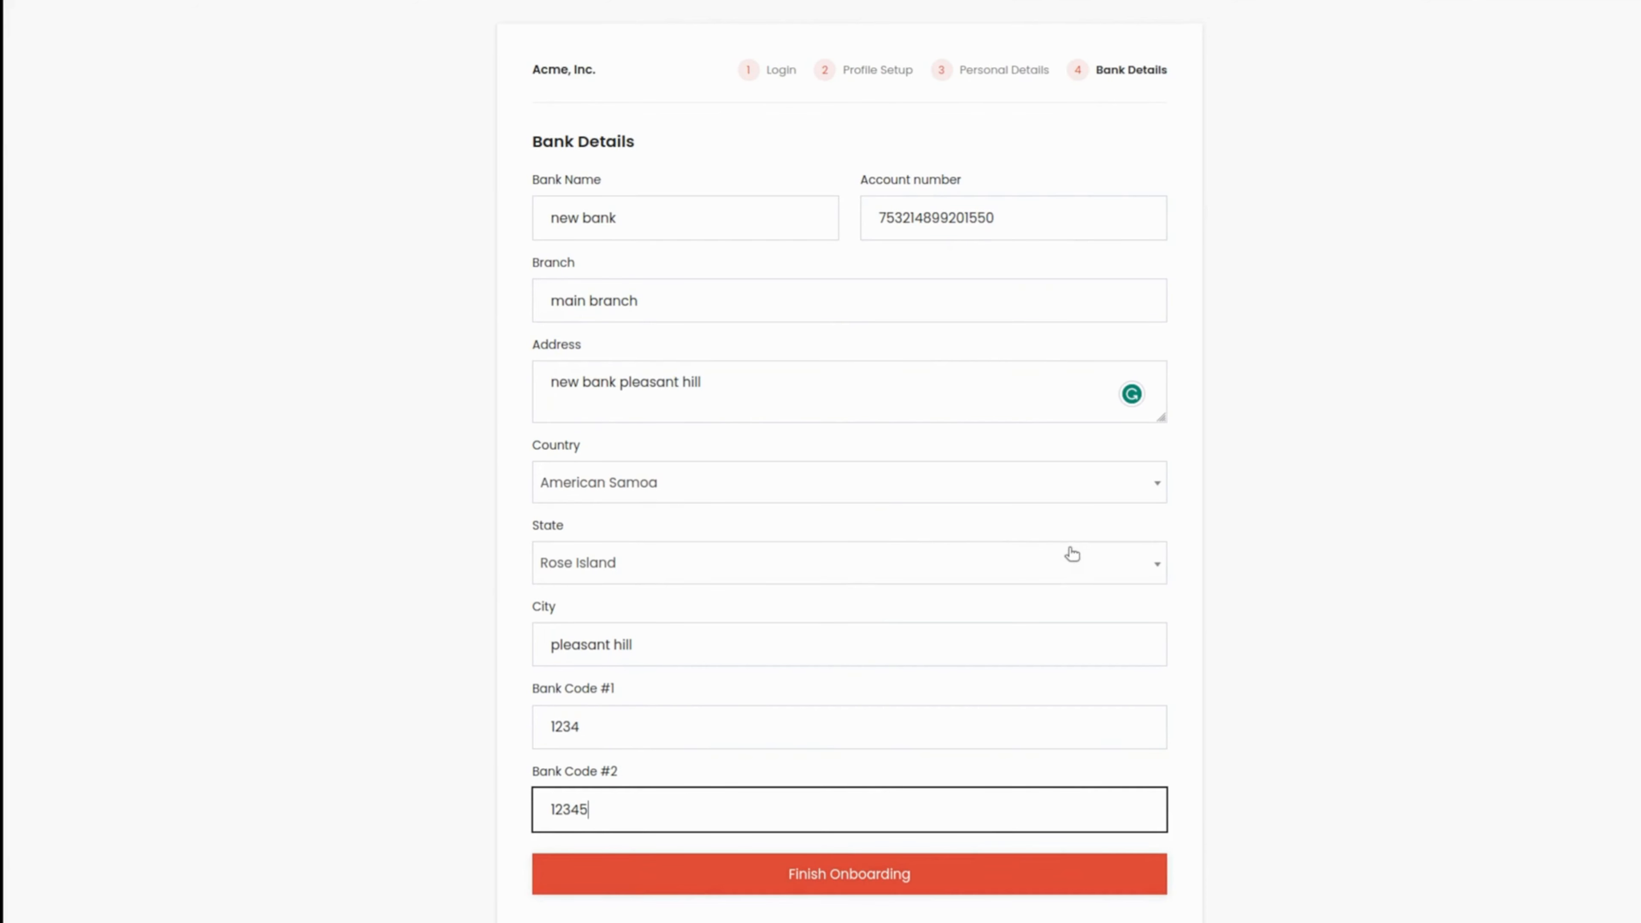
pyautogui.click(924, 885)
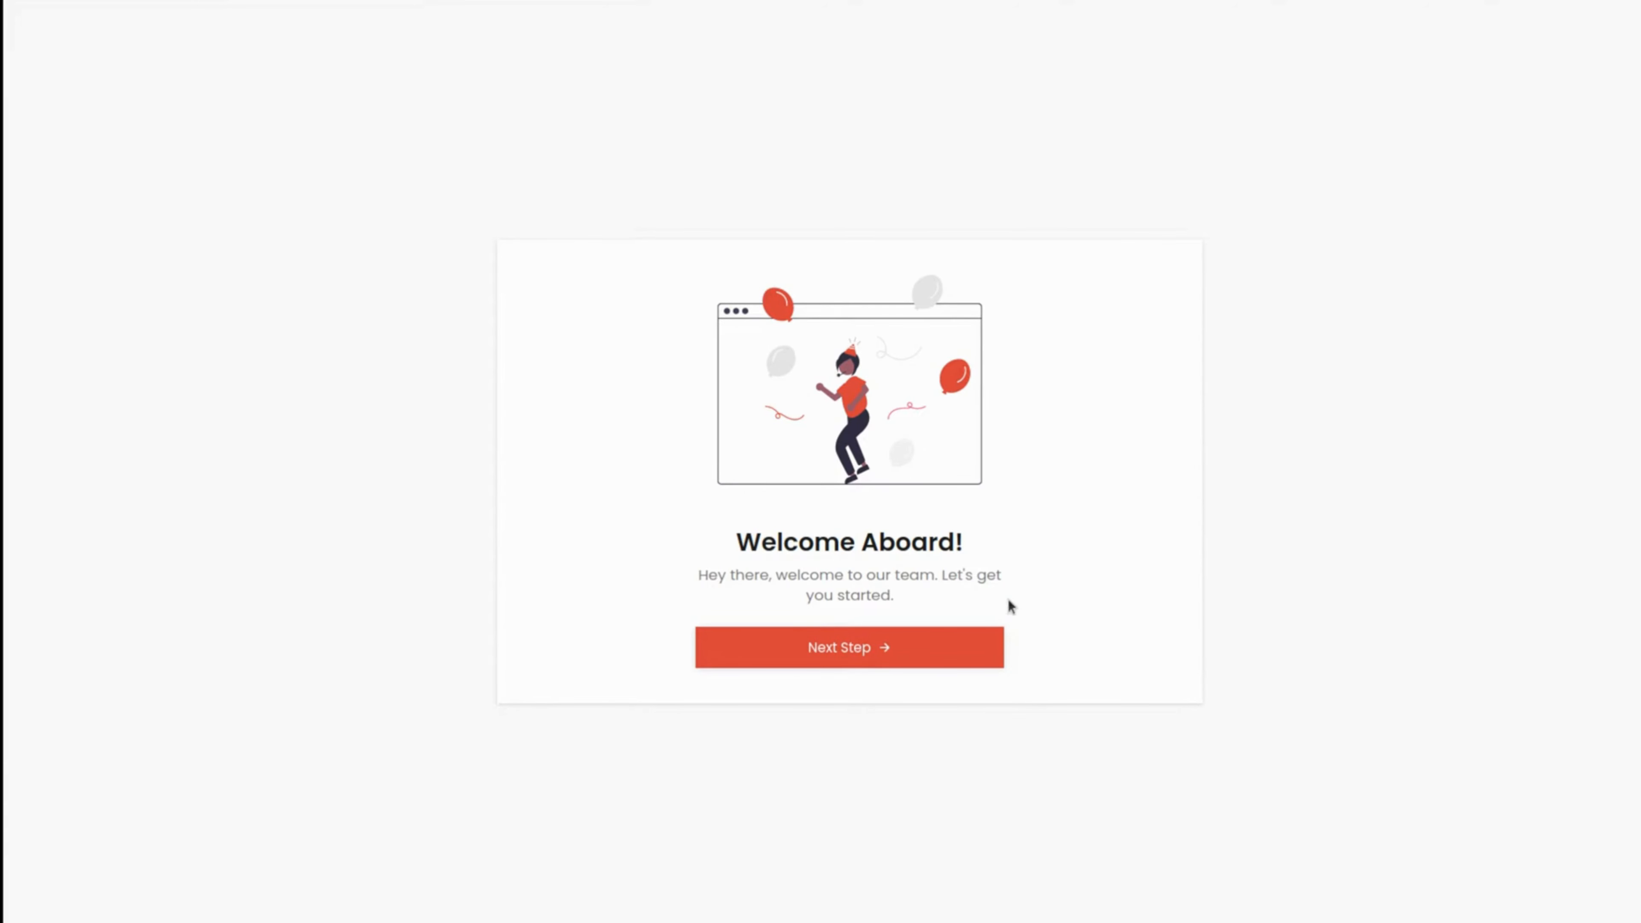
pyautogui.click(845, 656)
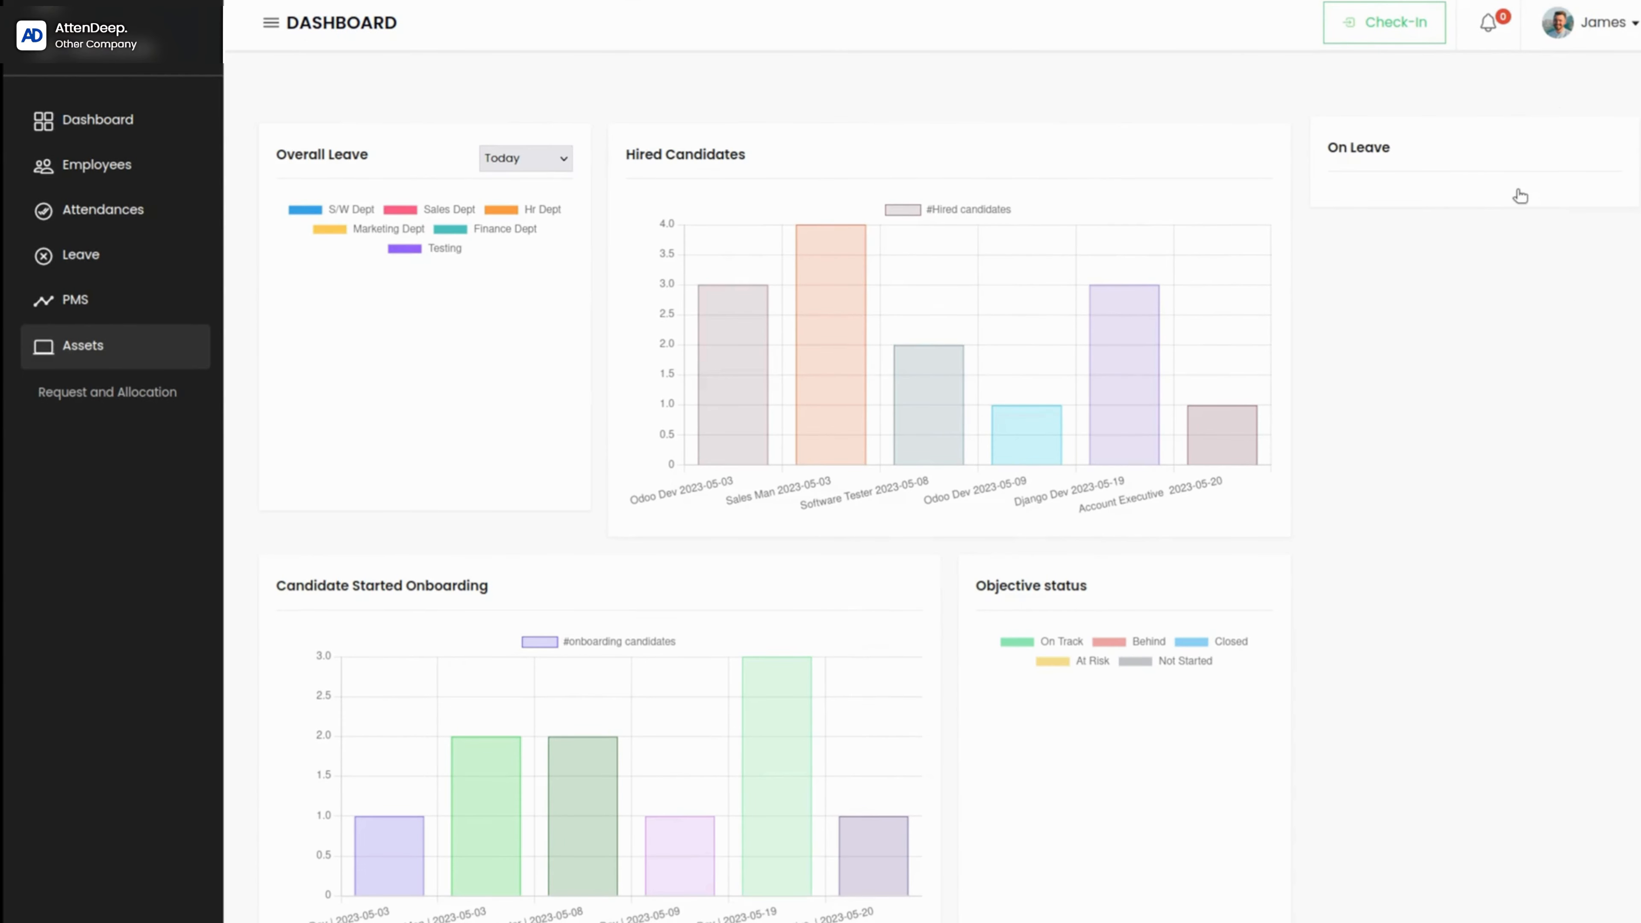
# Step: Open the new employee's own profile and review its About, Leave, Team and Timesheet sections
pyautogui.click(88, 129)
pyautogui.click(102, 165)
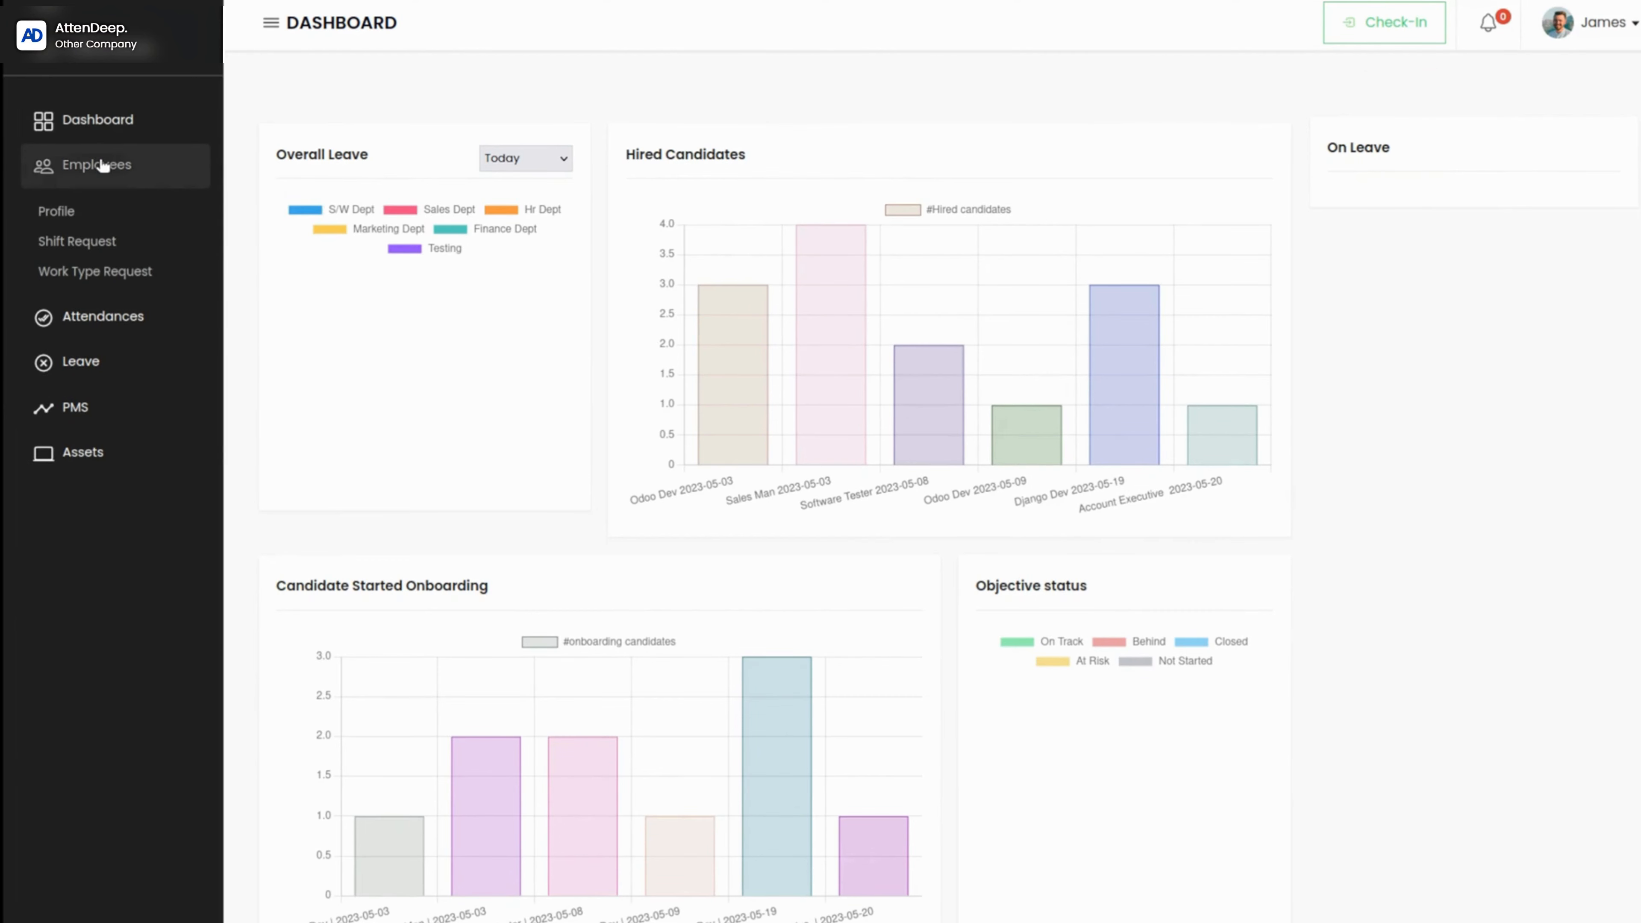
pyautogui.click(56, 211)
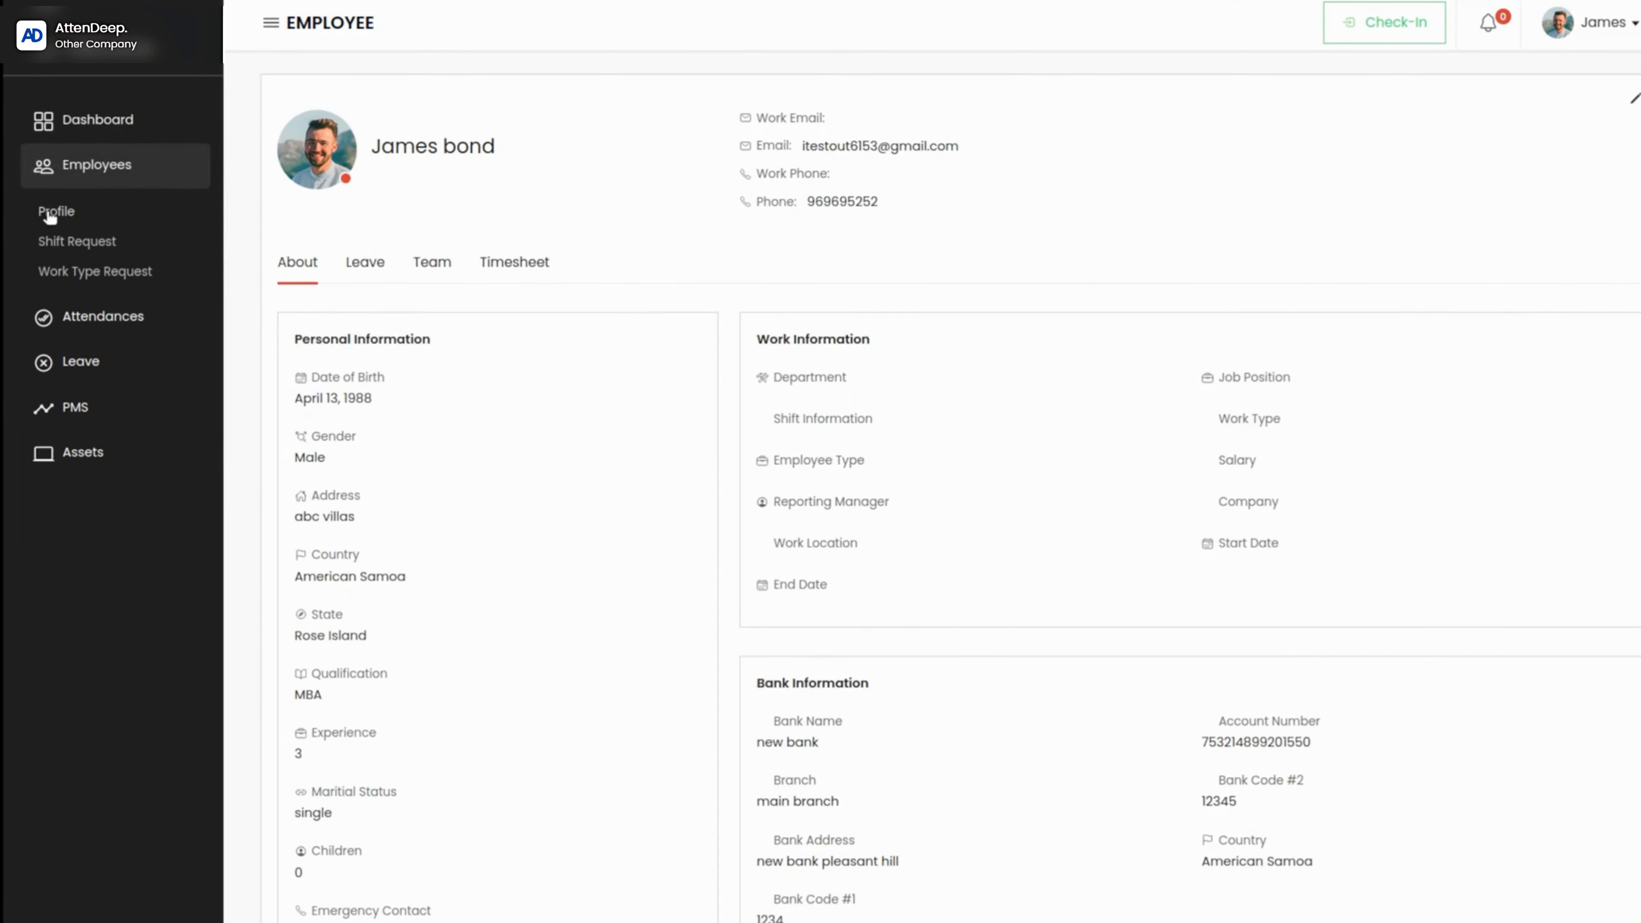
pyautogui.scroll(-3, 533, 649)
pyautogui.click(380, 267)
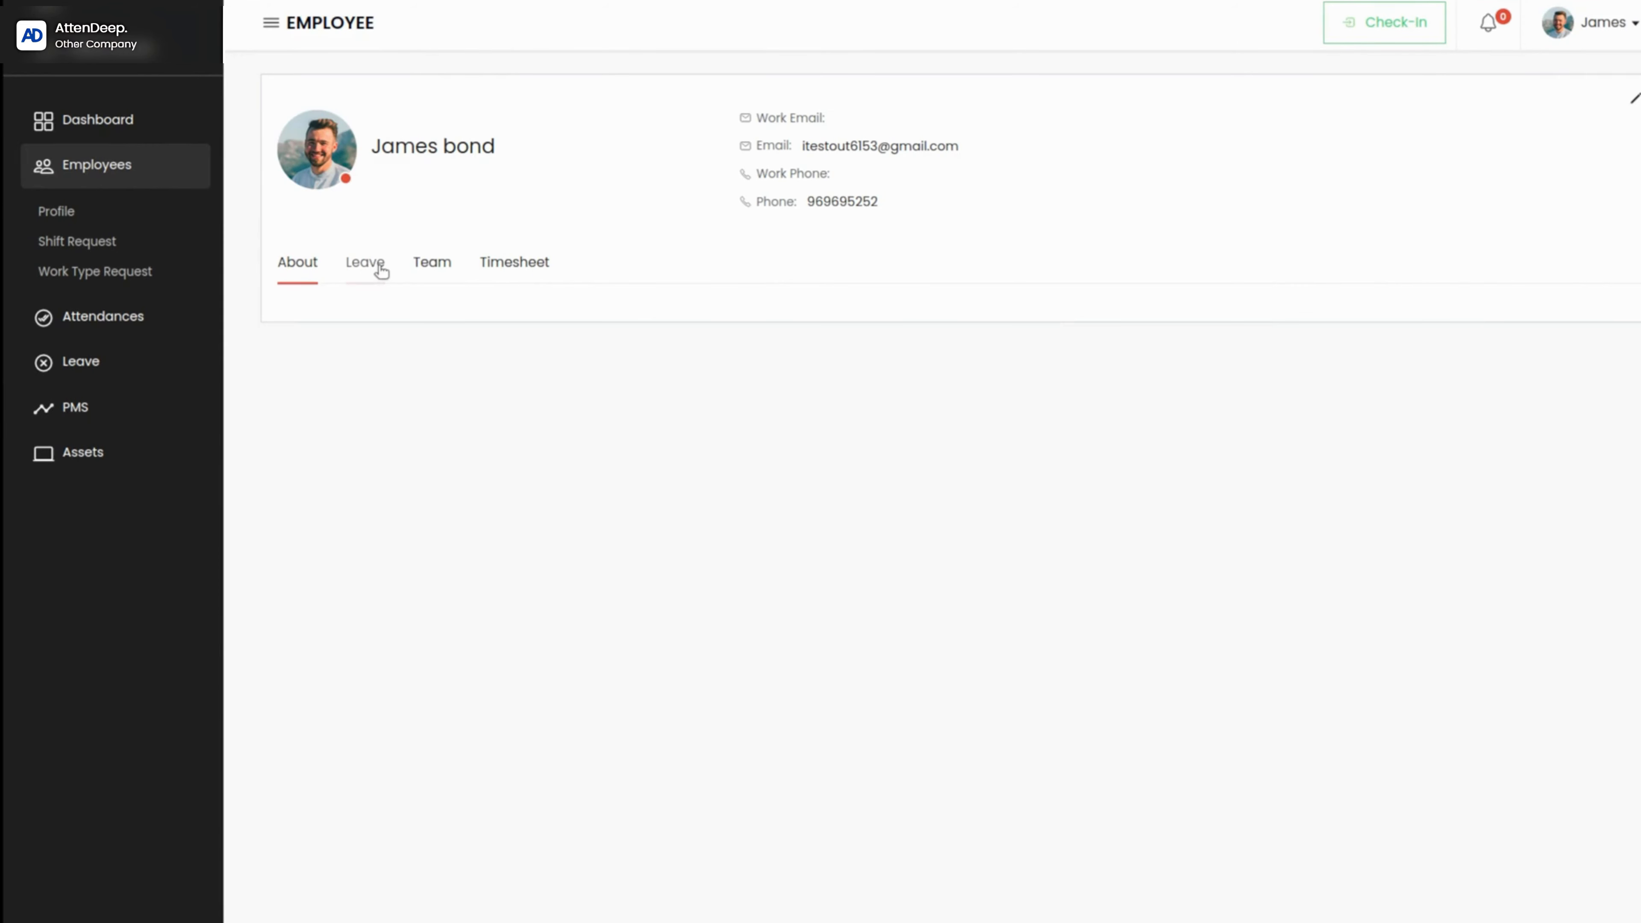
pyautogui.click(441, 269)
pyautogui.click(494, 267)
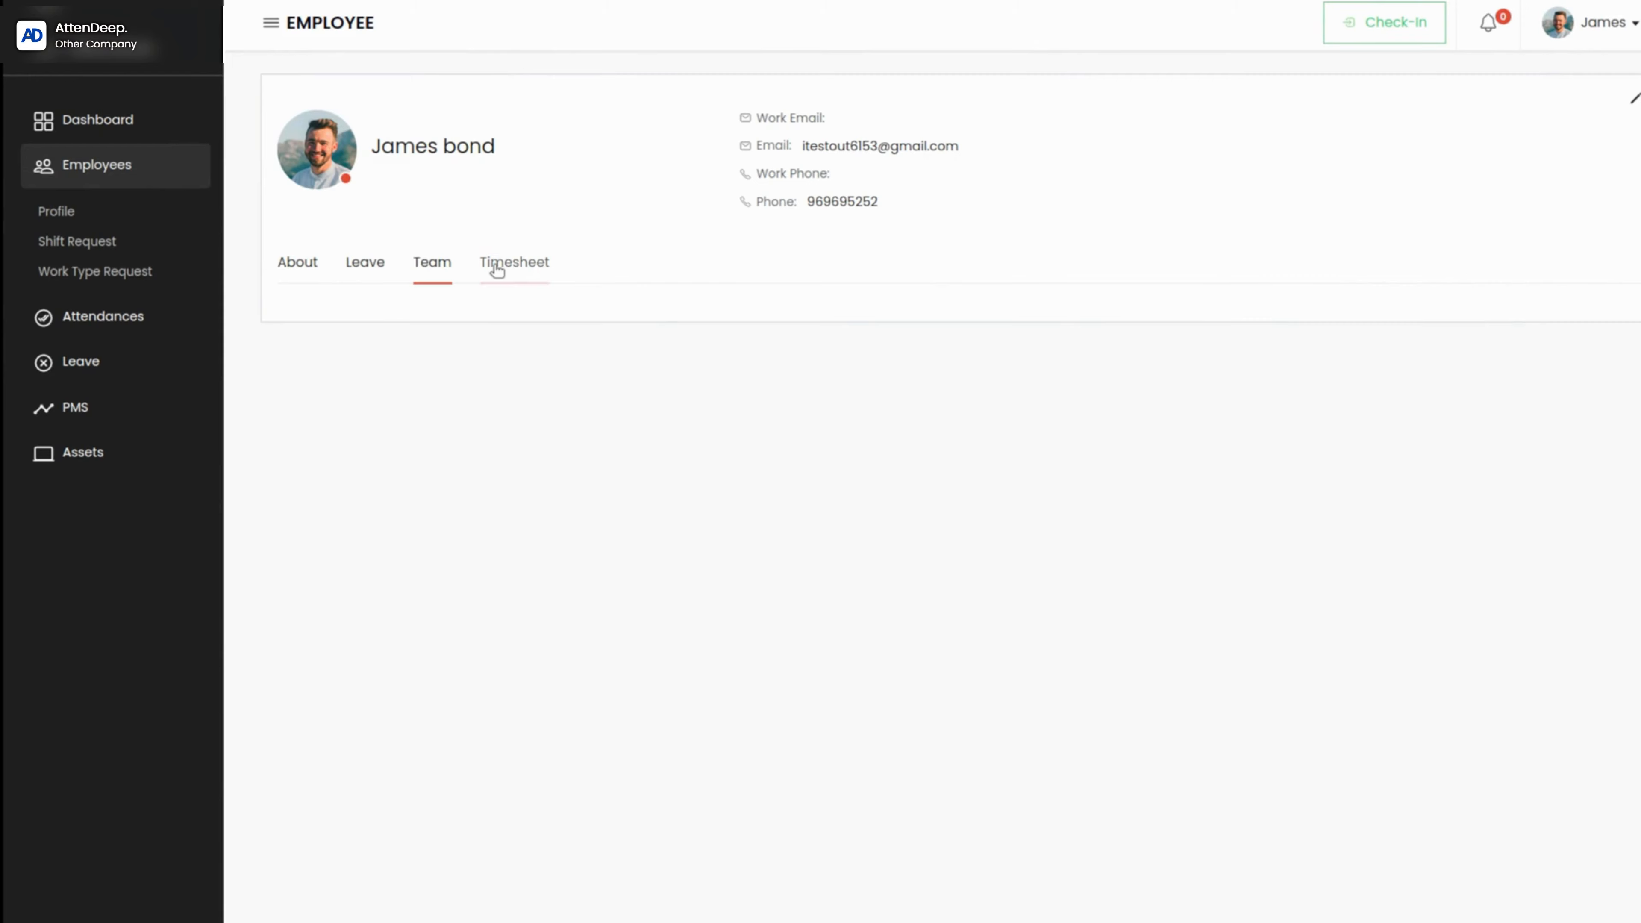
pyautogui.click(291, 272)
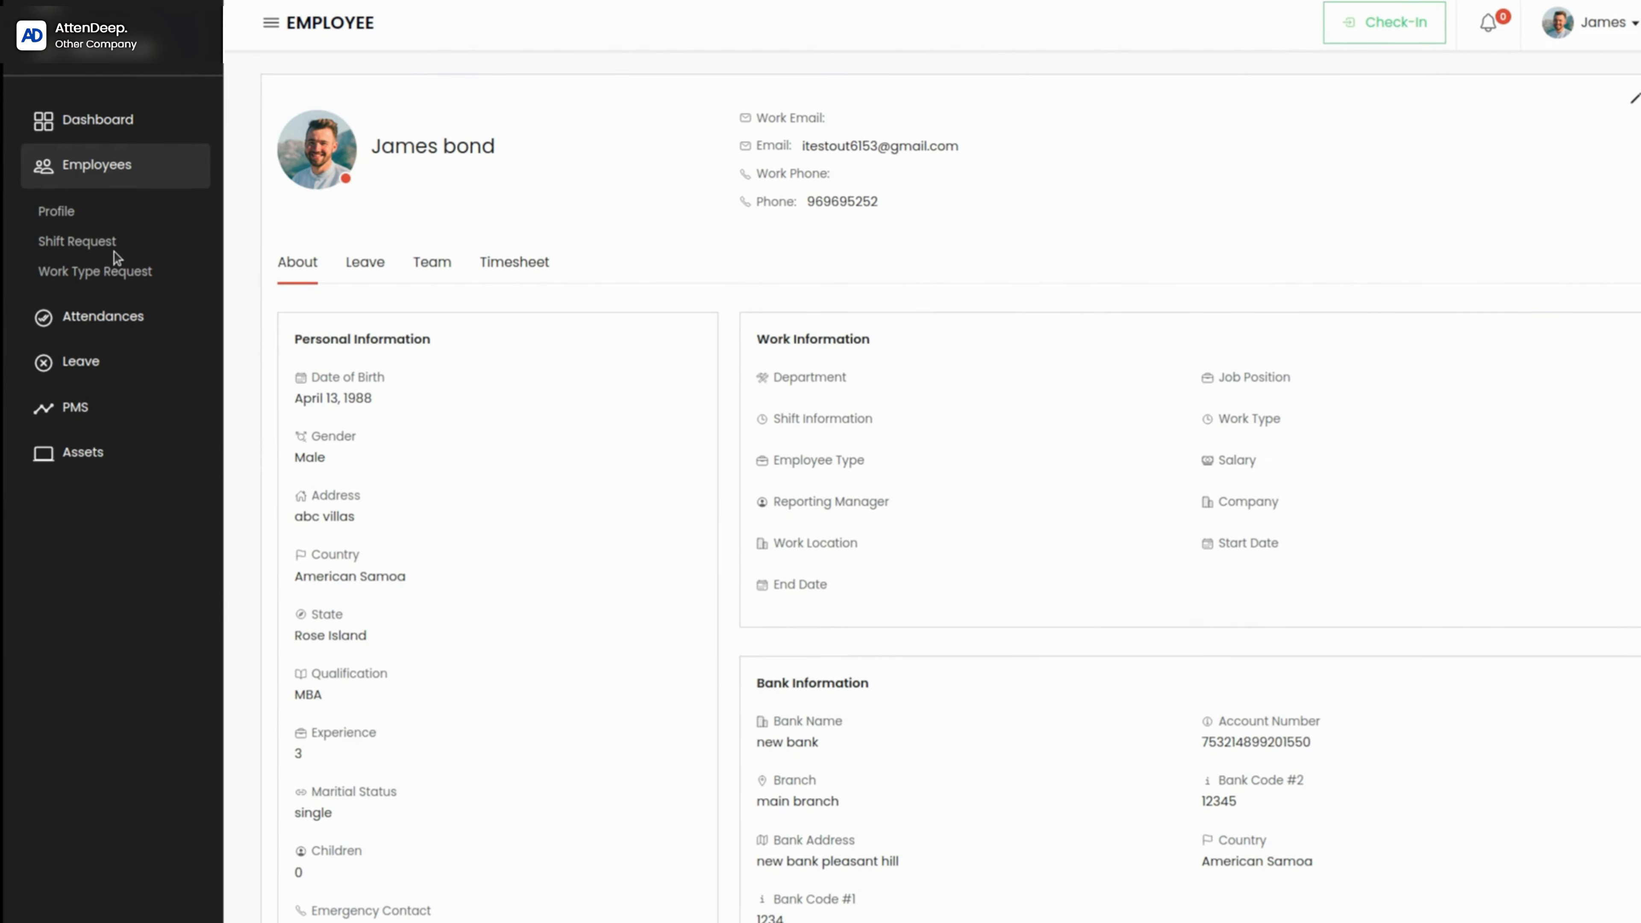
# Step: View the employee's shift requests and look through the options offered under Attendances, Leave, PMS and Assets
pyautogui.click(88, 249)
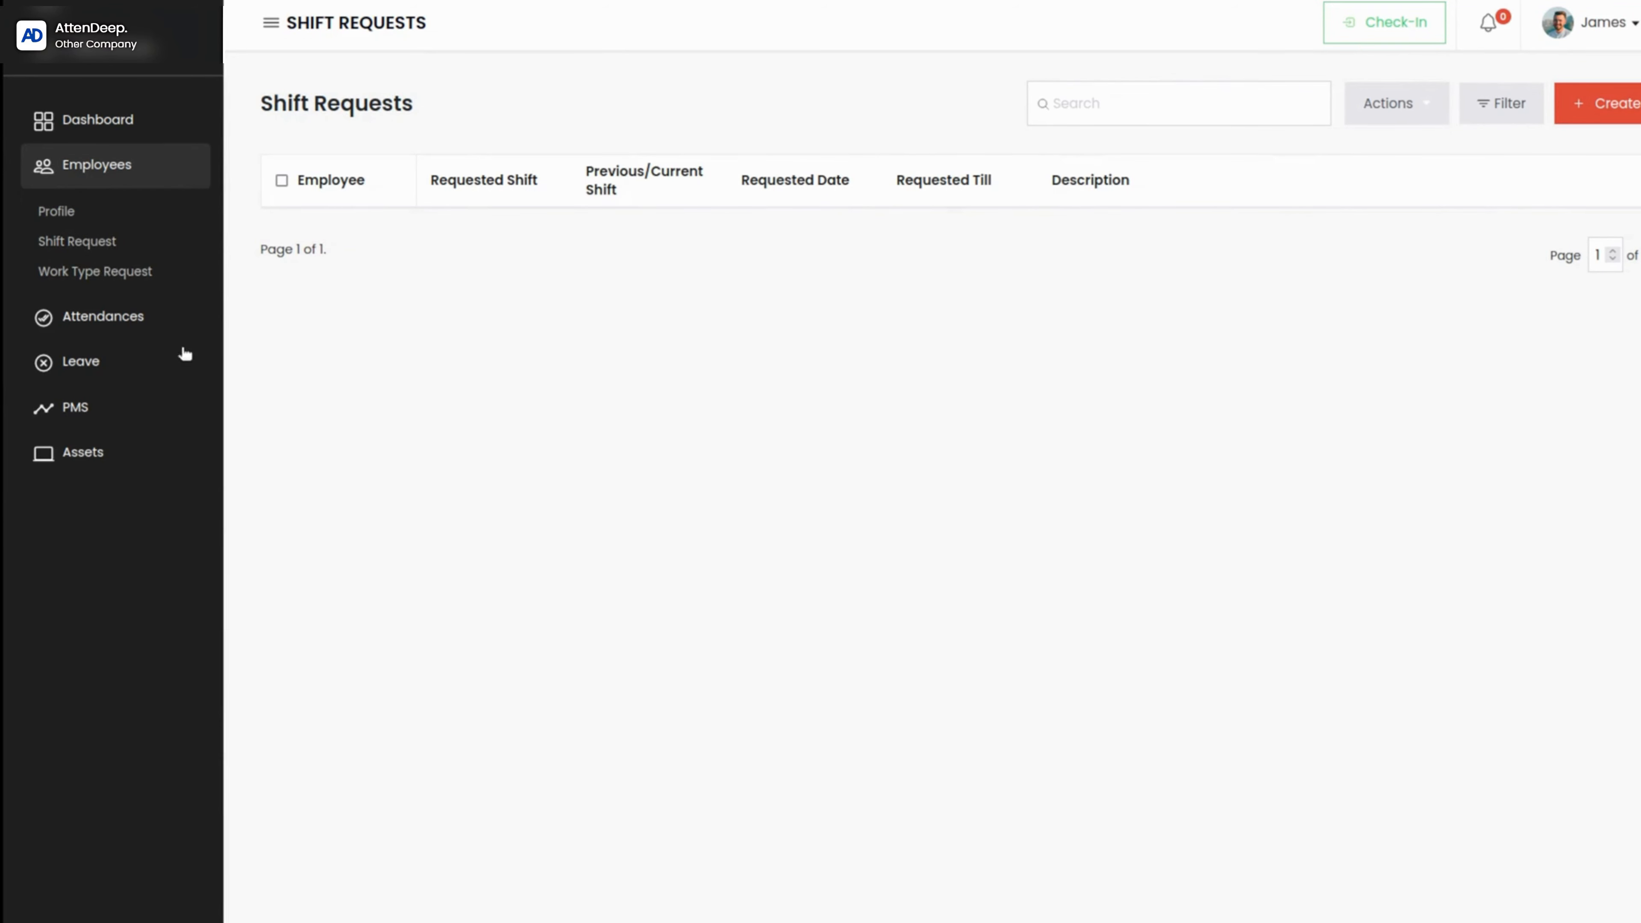
pyautogui.click(103, 317)
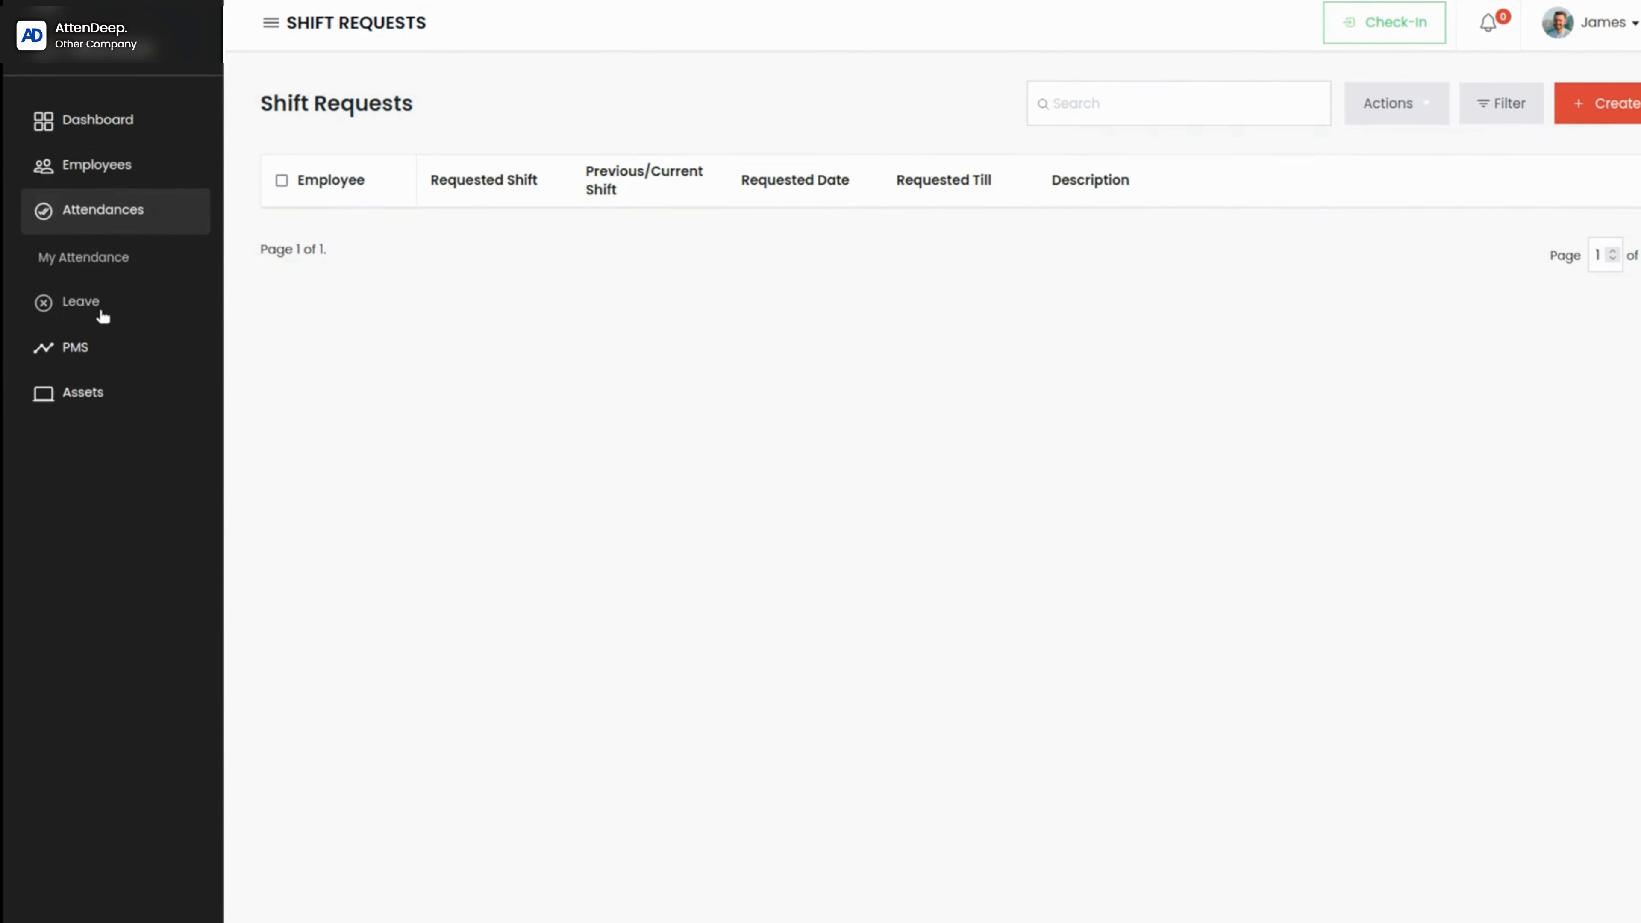
pyautogui.click(88, 302)
pyautogui.click(93, 377)
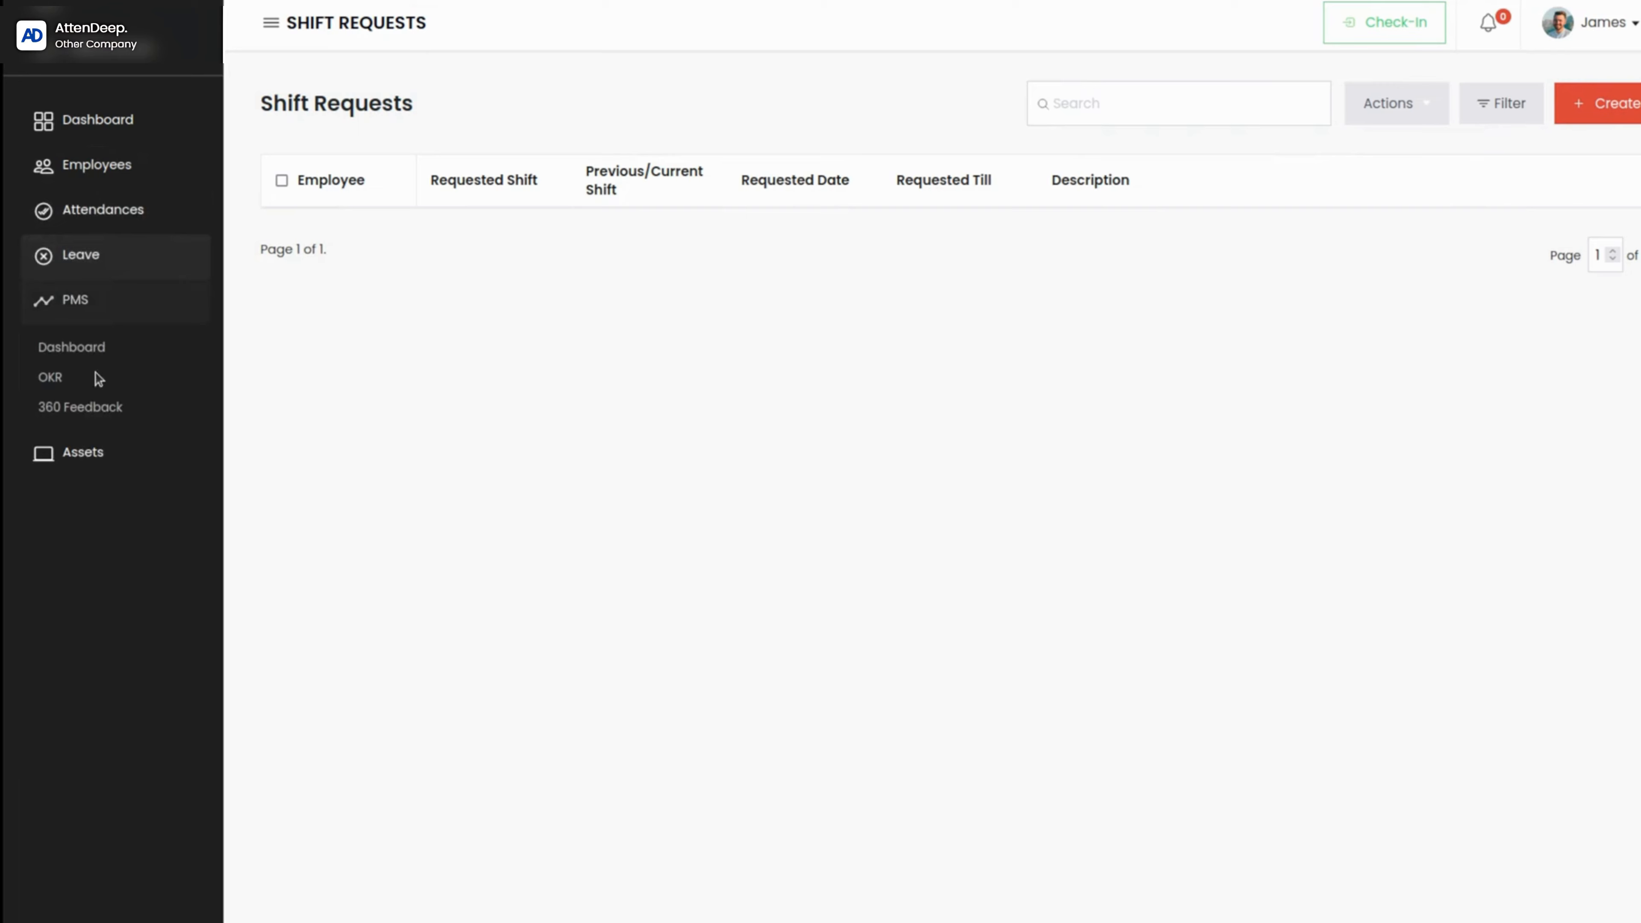
pyautogui.click(103, 453)
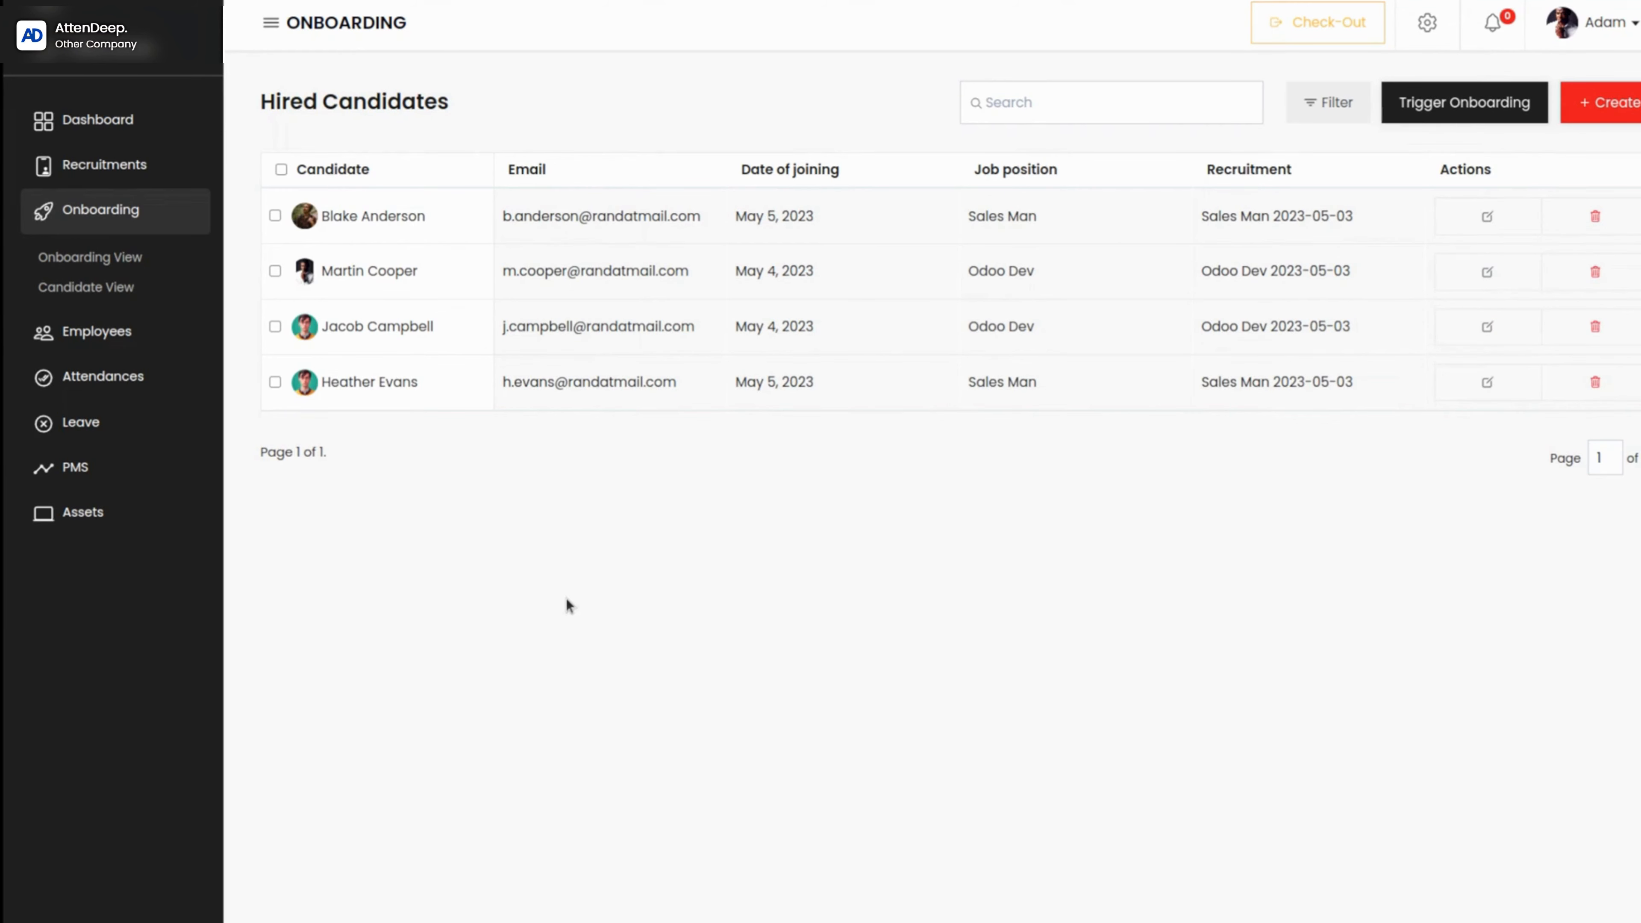
# Step: Look over the search and the candidate filter fields available for the hired candidates list
pyautogui.click(1142, 107)
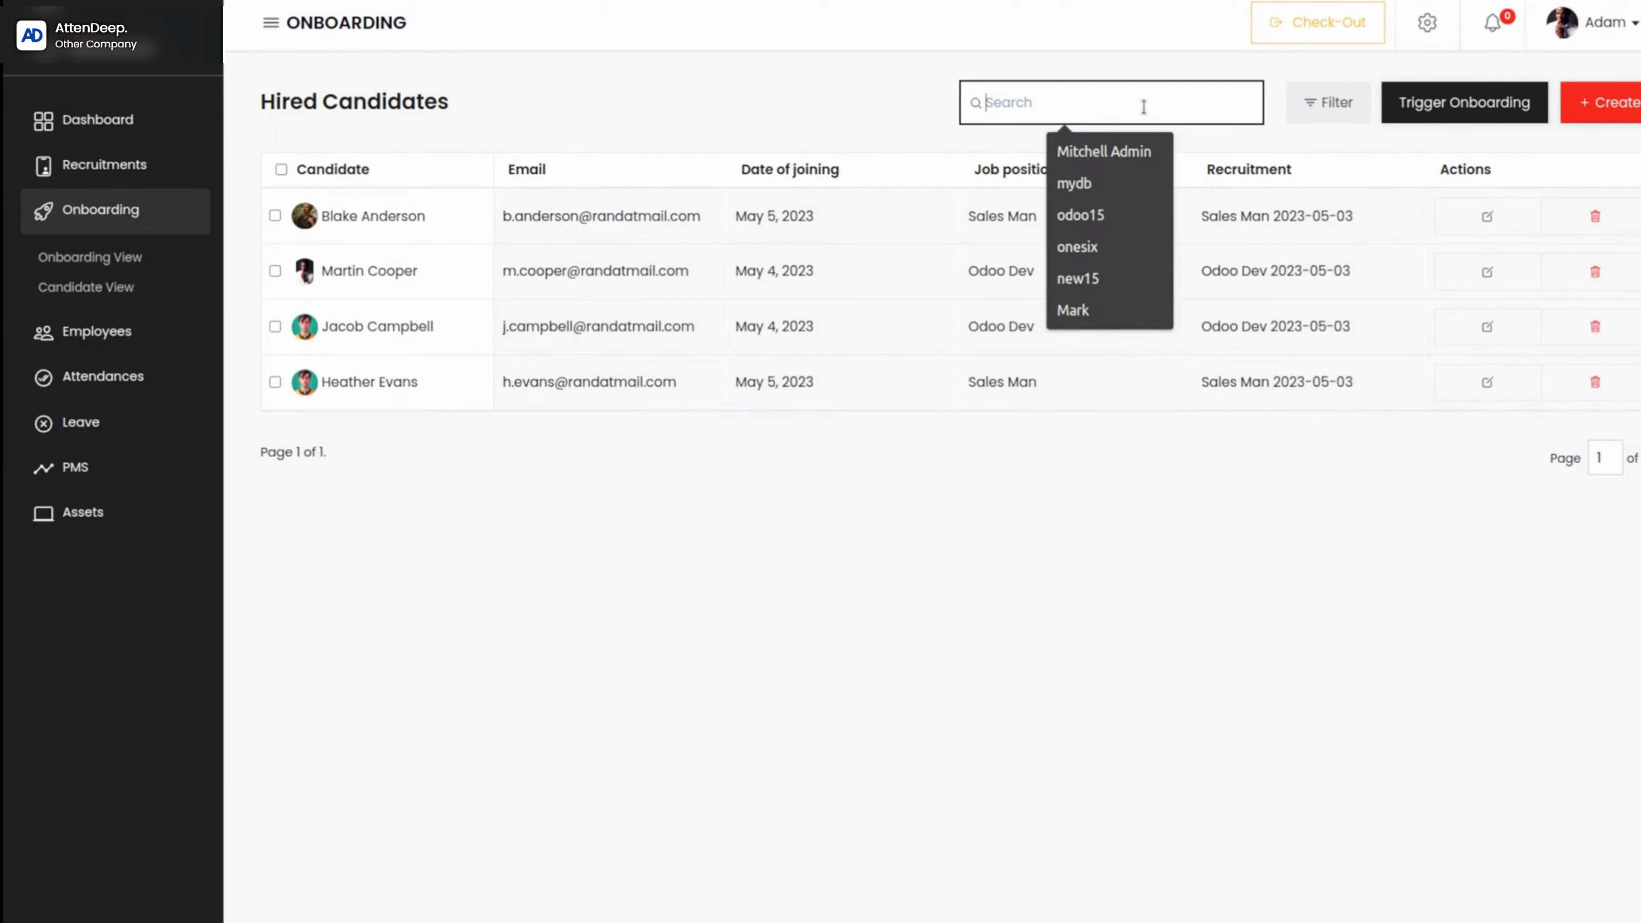
pyautogui.click(850, 66)
pyautogui.click(1359, 121)
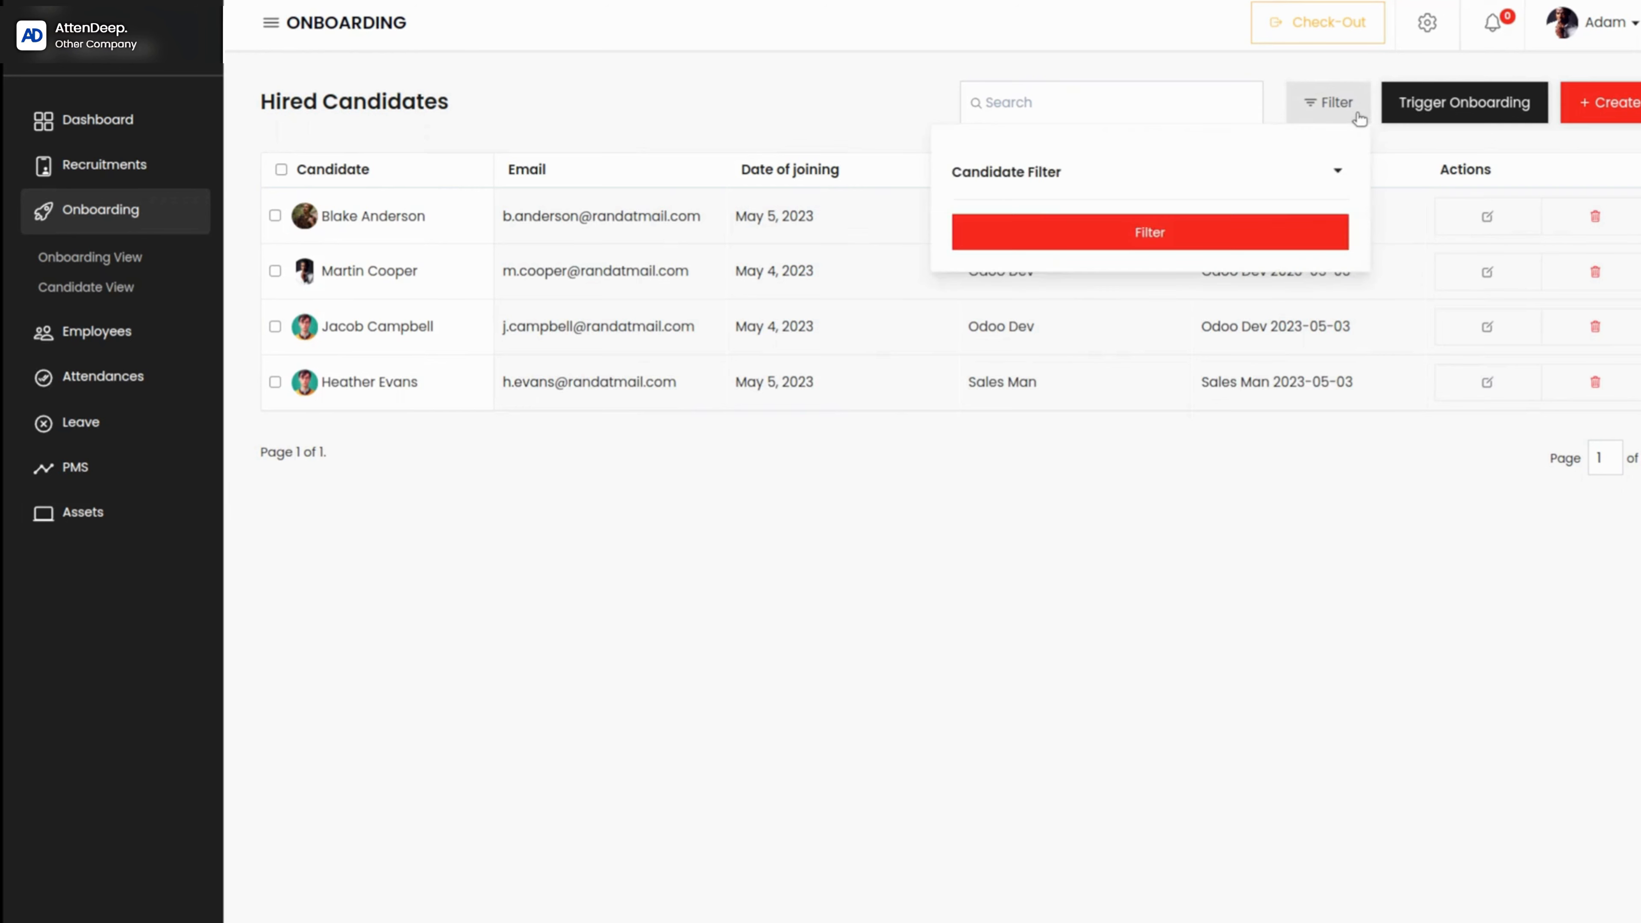
pyautogui.click(1359, 121)
pyautogui.click(1357, 119)
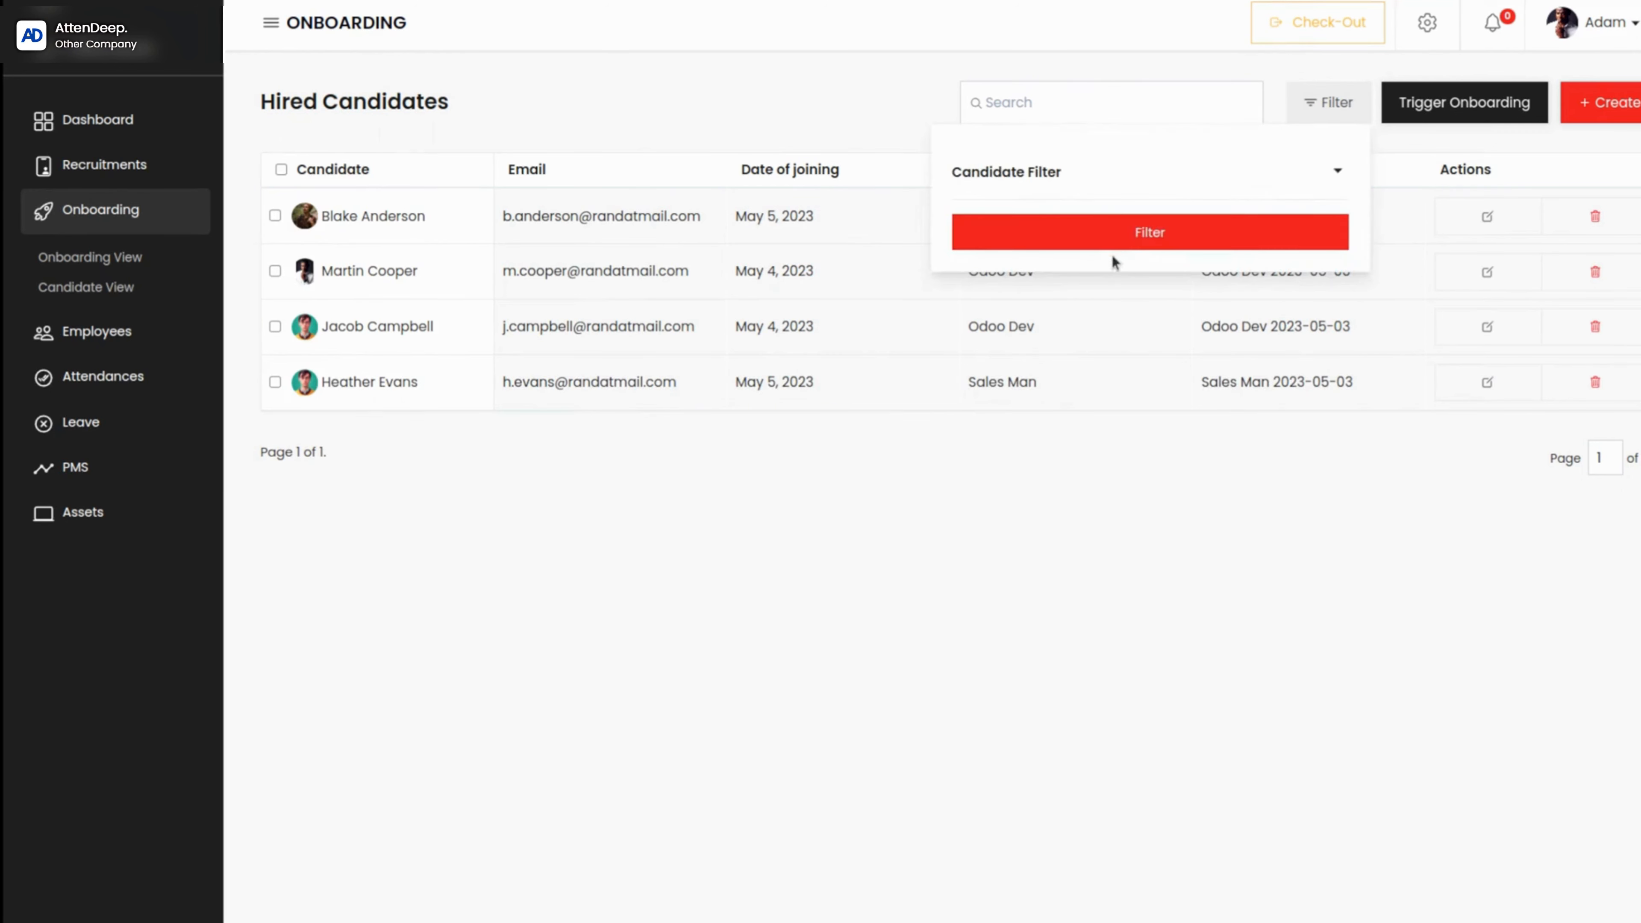
pyautogui.click(1330, 173)
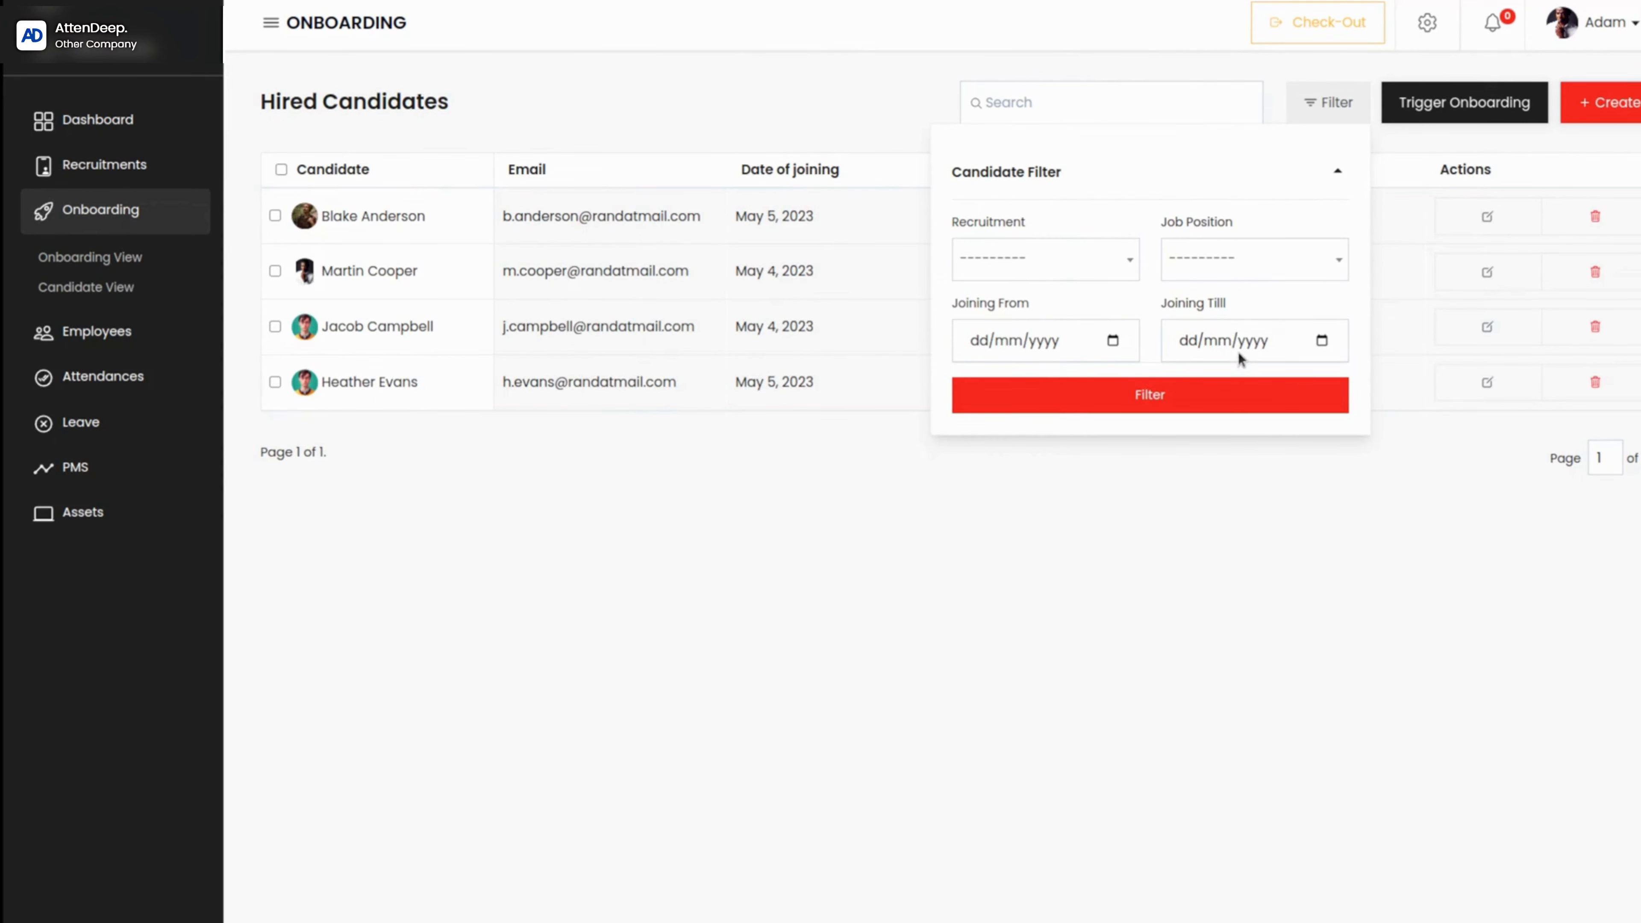
pyautogui.click(1125, 592)
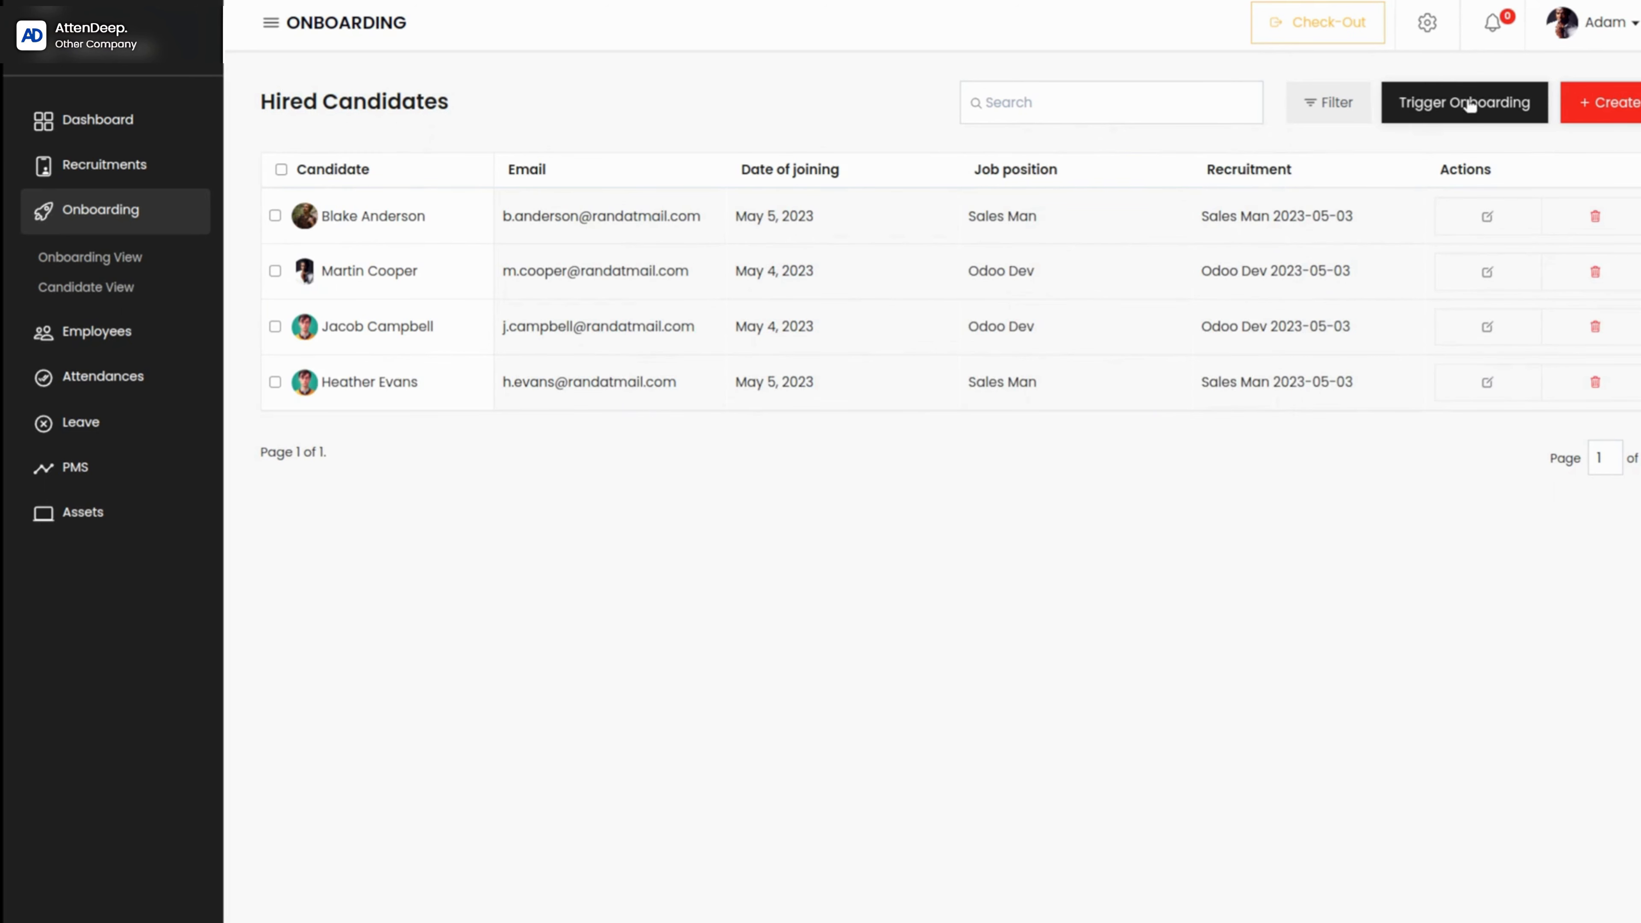
# Step: Start a new hired candidate, enter the full name and choose the Django Dev 2023-05-19 recruitment
pyautogui.click(1608, 121)
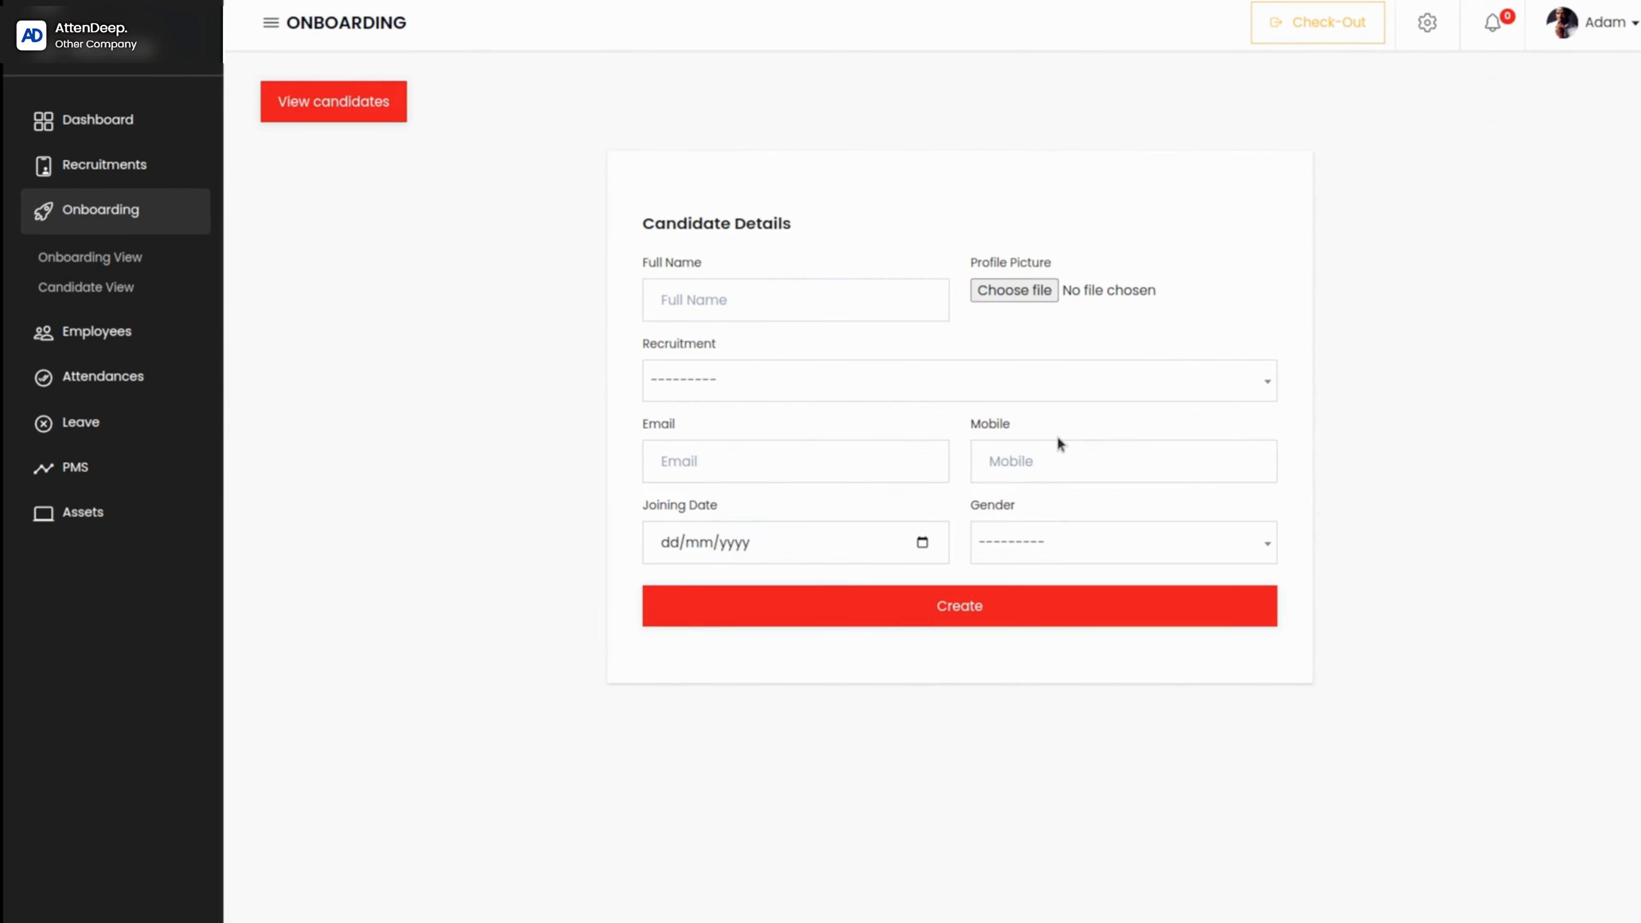
pyautogui.click(690, 291)
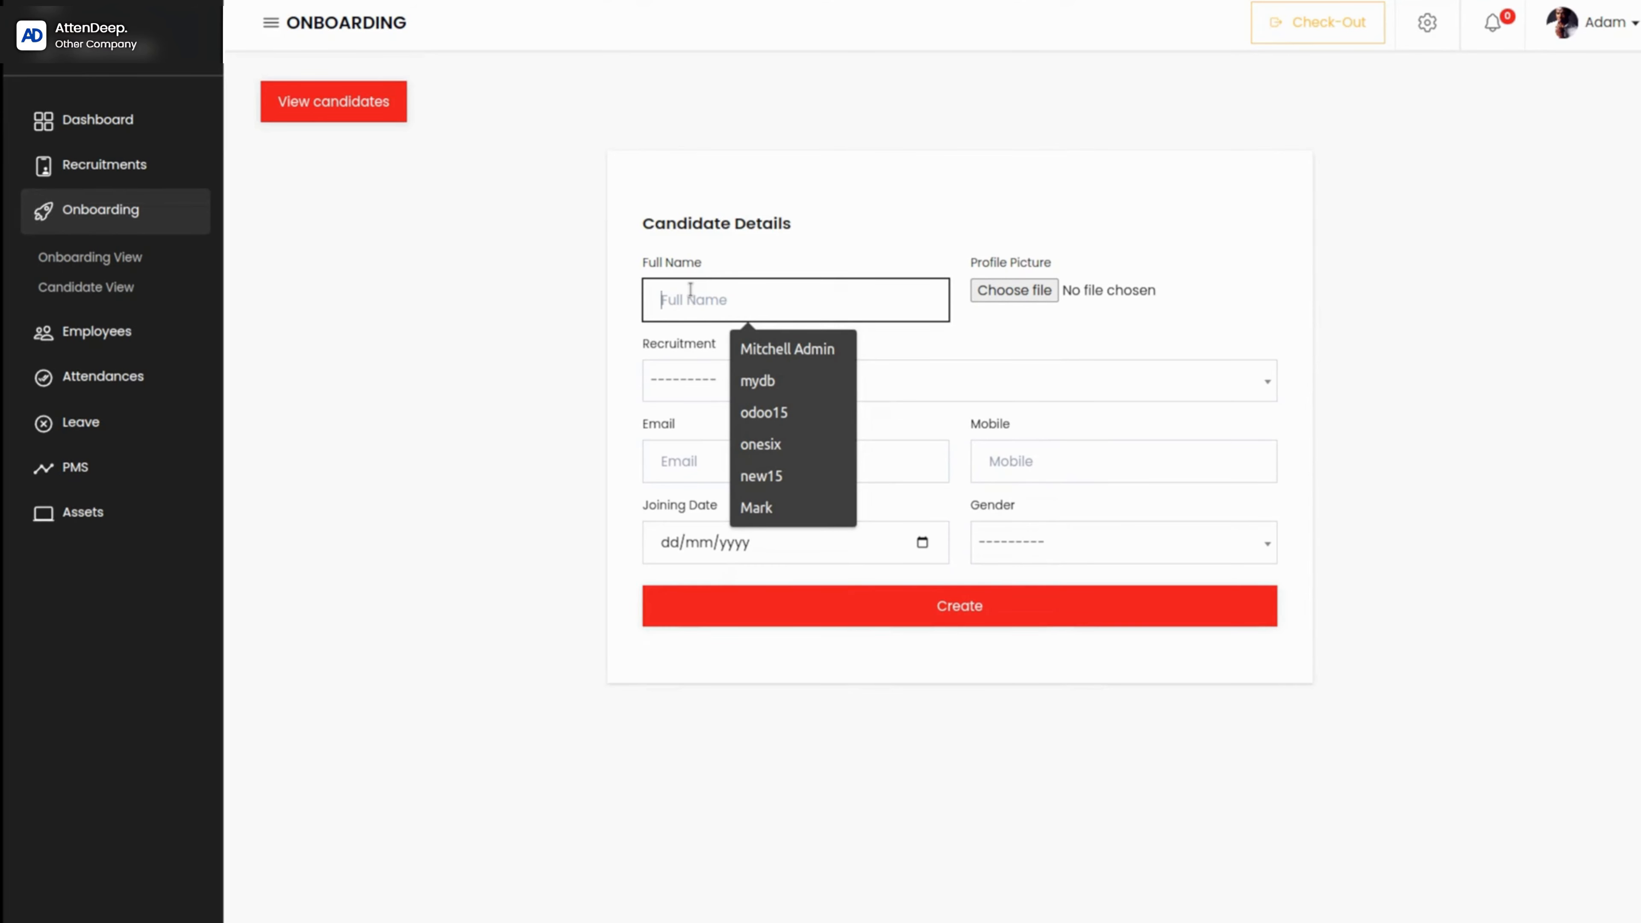
pyautogui.write('tom')
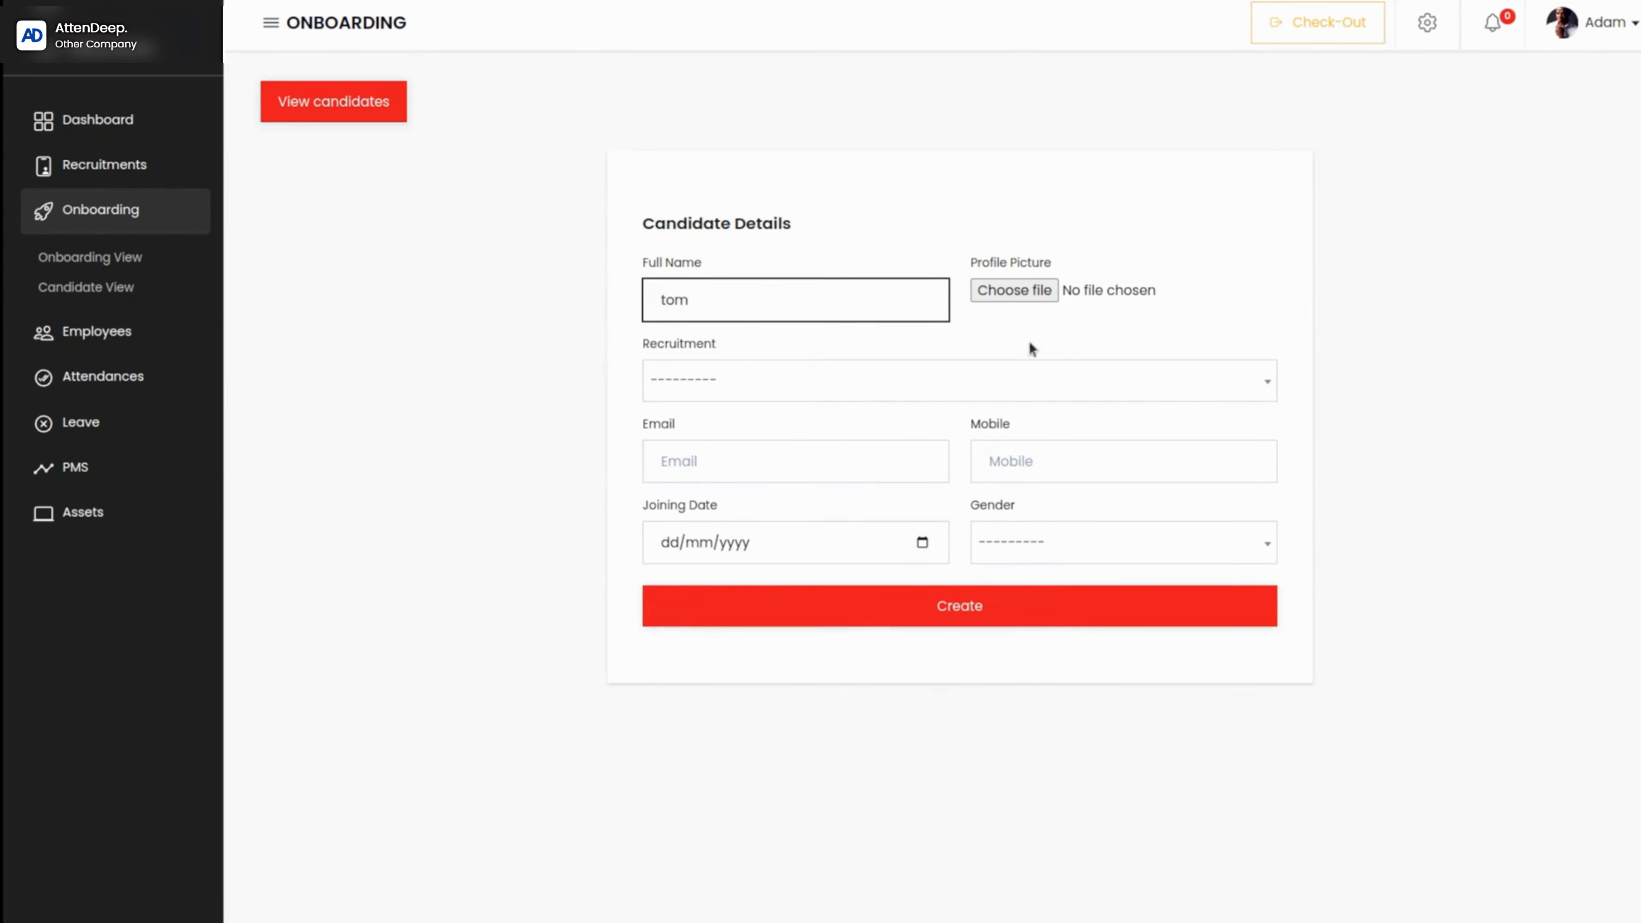
pyautogui.click(665, 298)
pyautogui.press('BackSpace')
pyautogui.write('T')
pyautogui.click(714, 379)
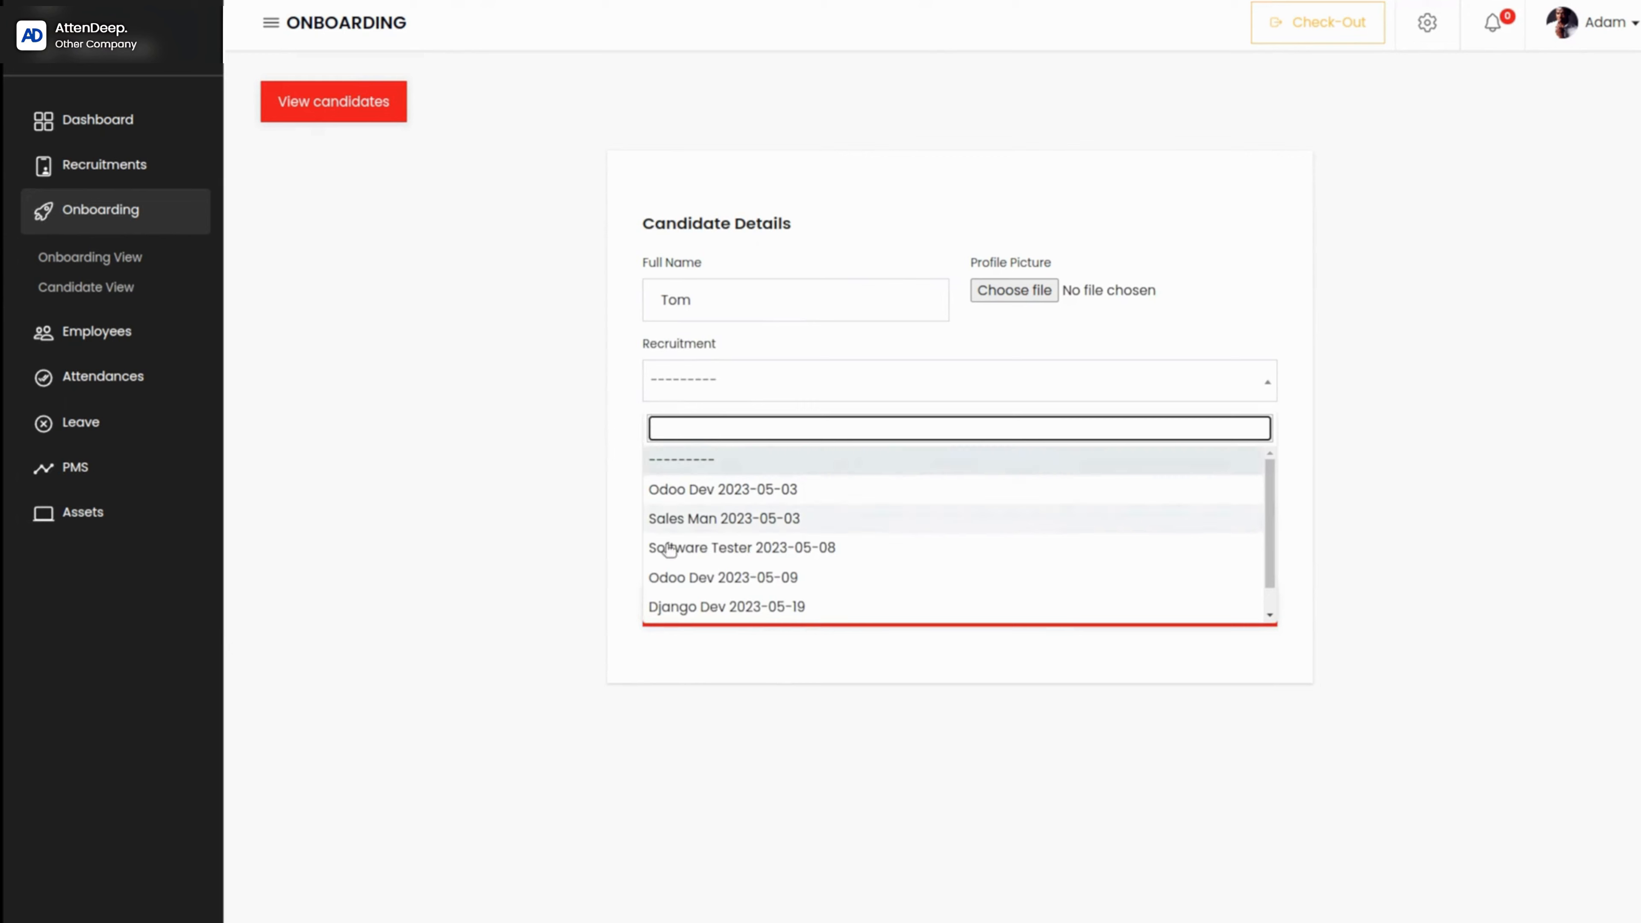
pyautogui.click(722, 602)
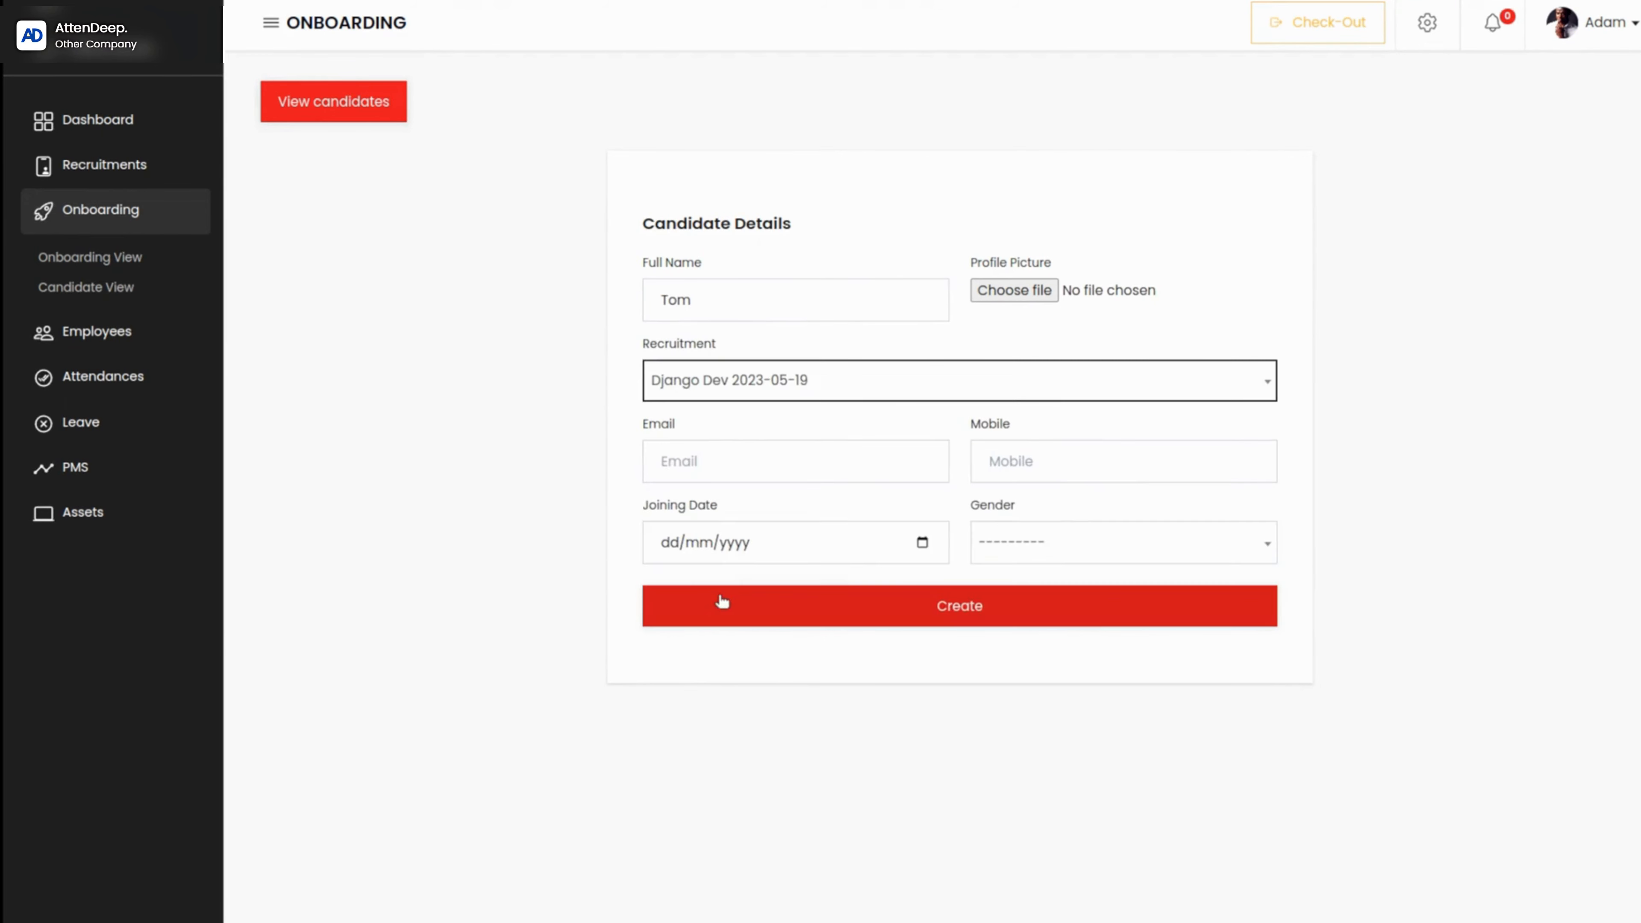
# Step: Fill in the new candidate's email and mobile number from the saved suggestions
pyautogui.click(692, 456)
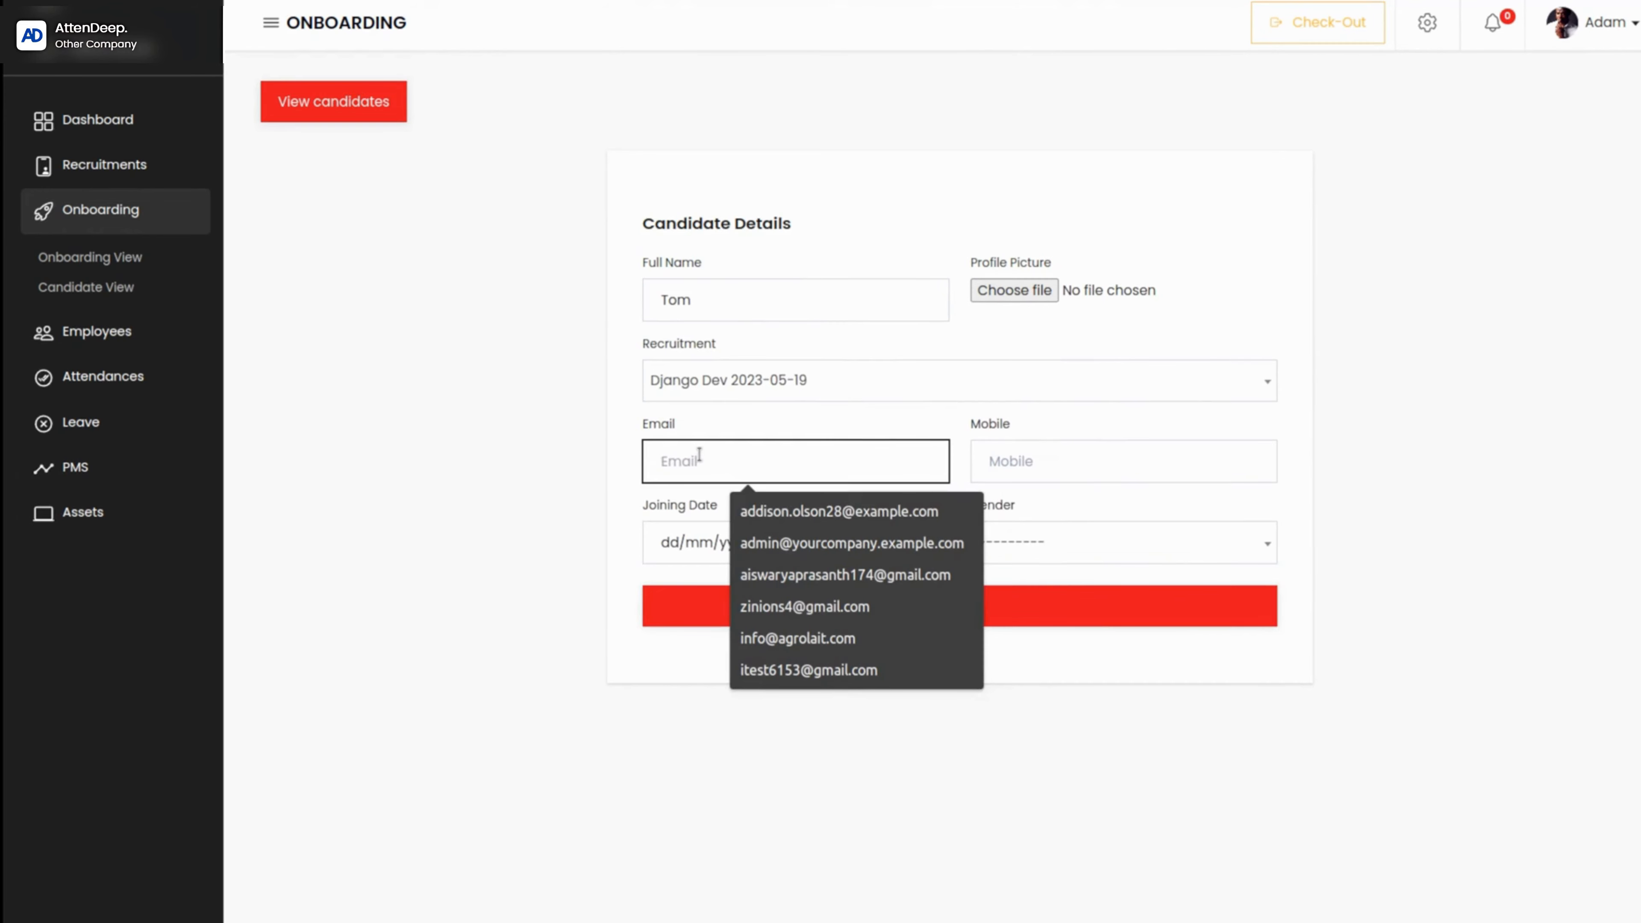
pyautogui.click(776, 522)
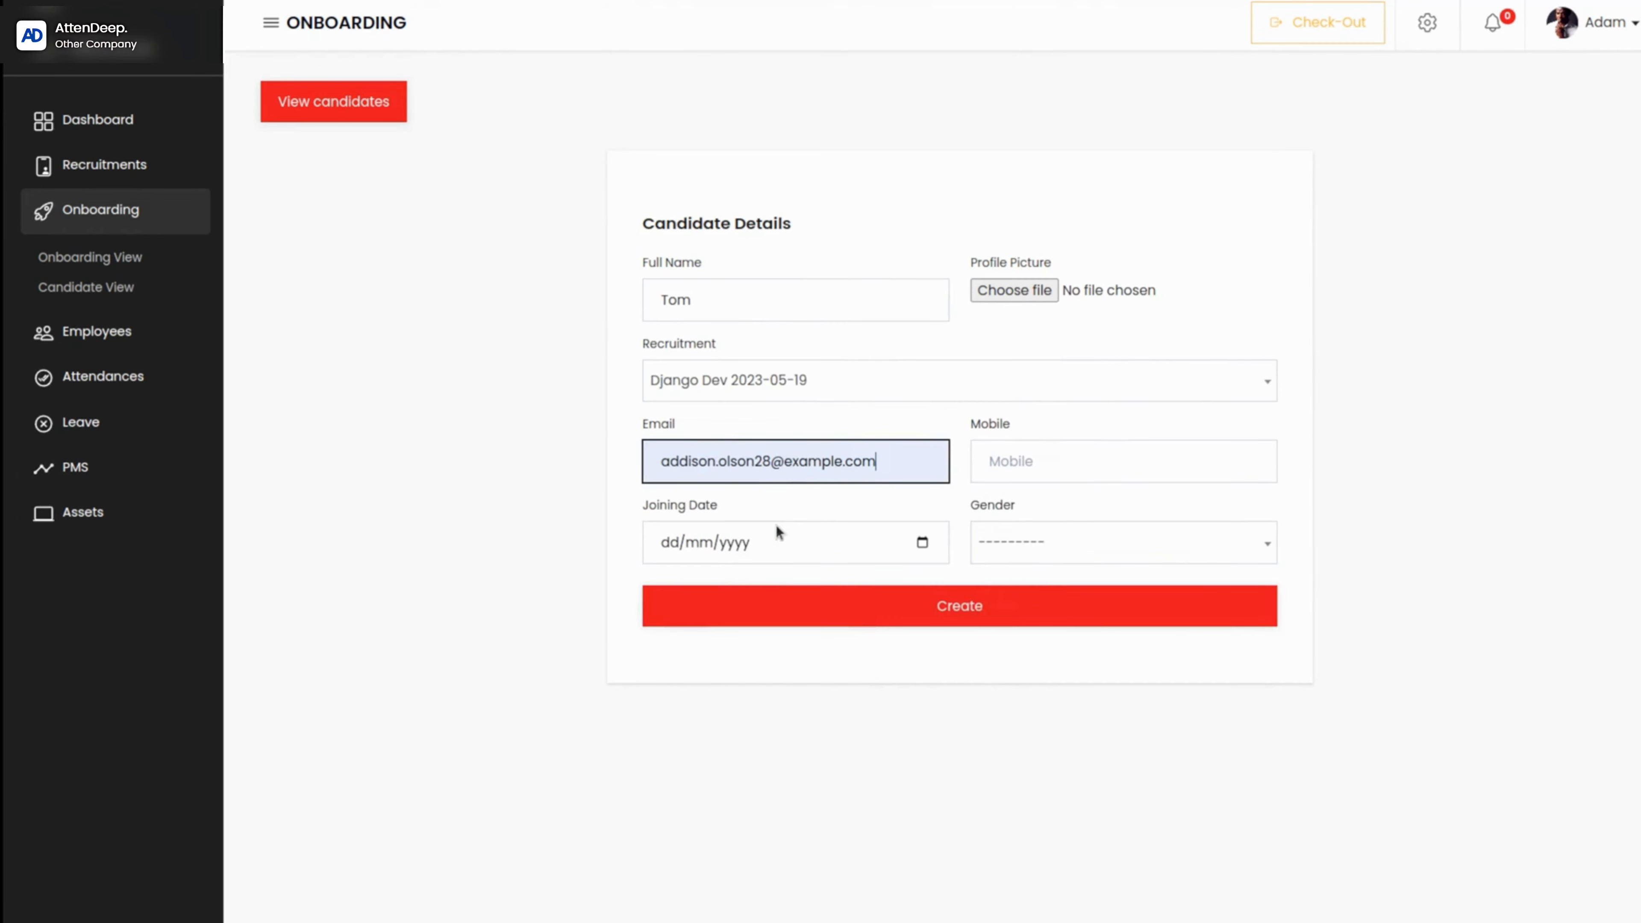
pyautogui.click(1044, 470)
pyautogui.click(1116, 542)
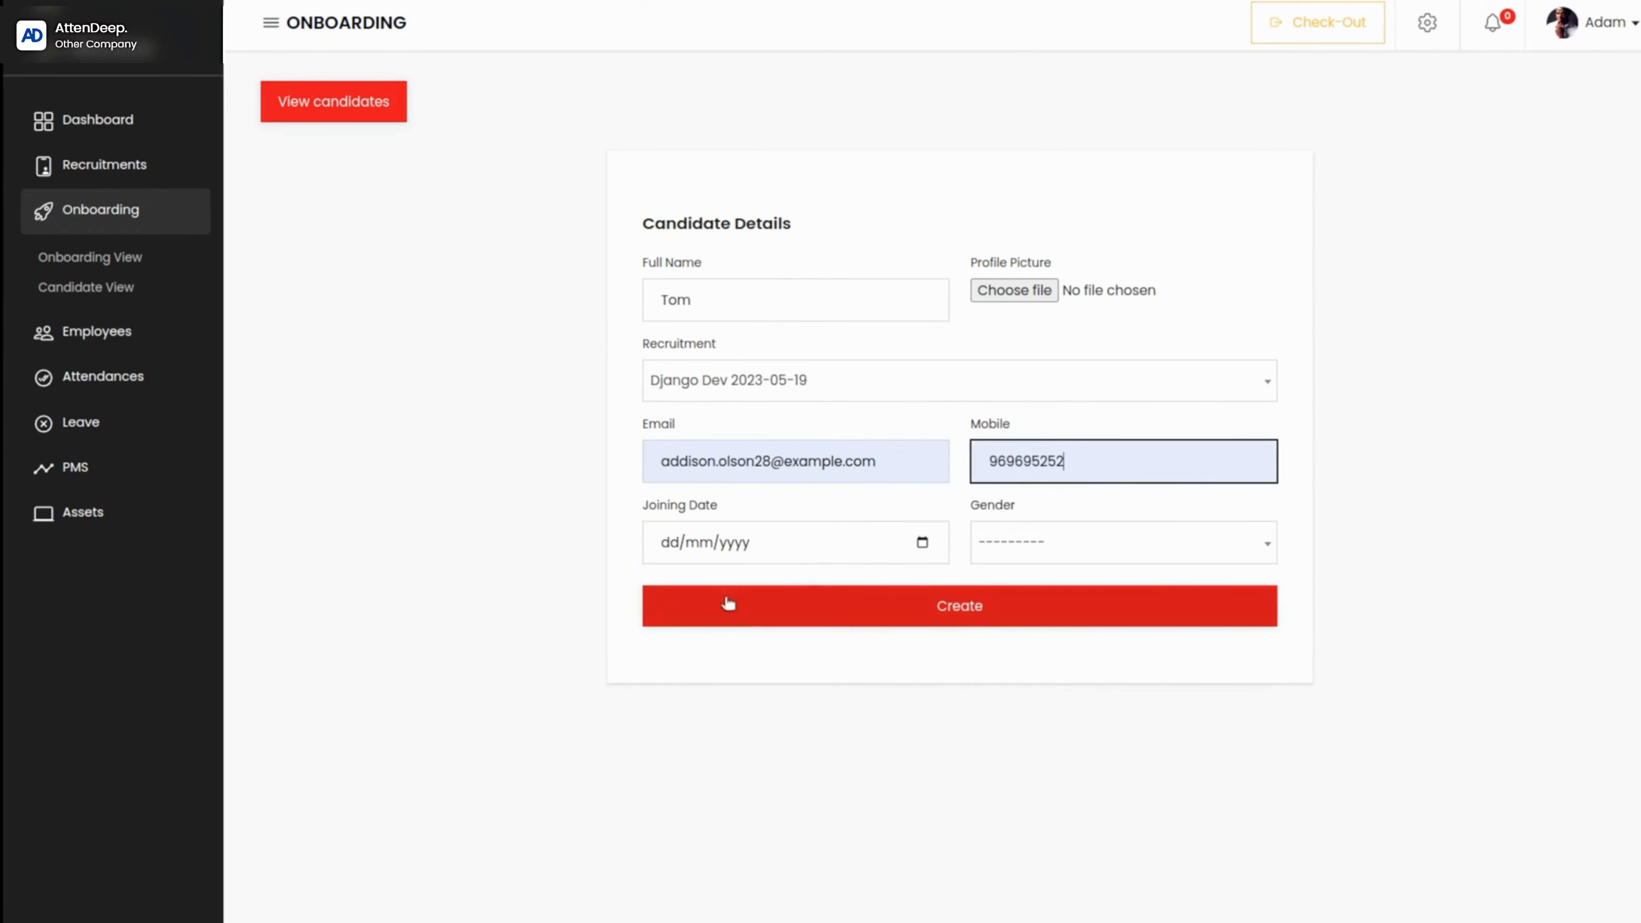
# Step: Set the candidate's joining date to 25/05/2023 and gender to Male
pyautogui.click(923, 542)
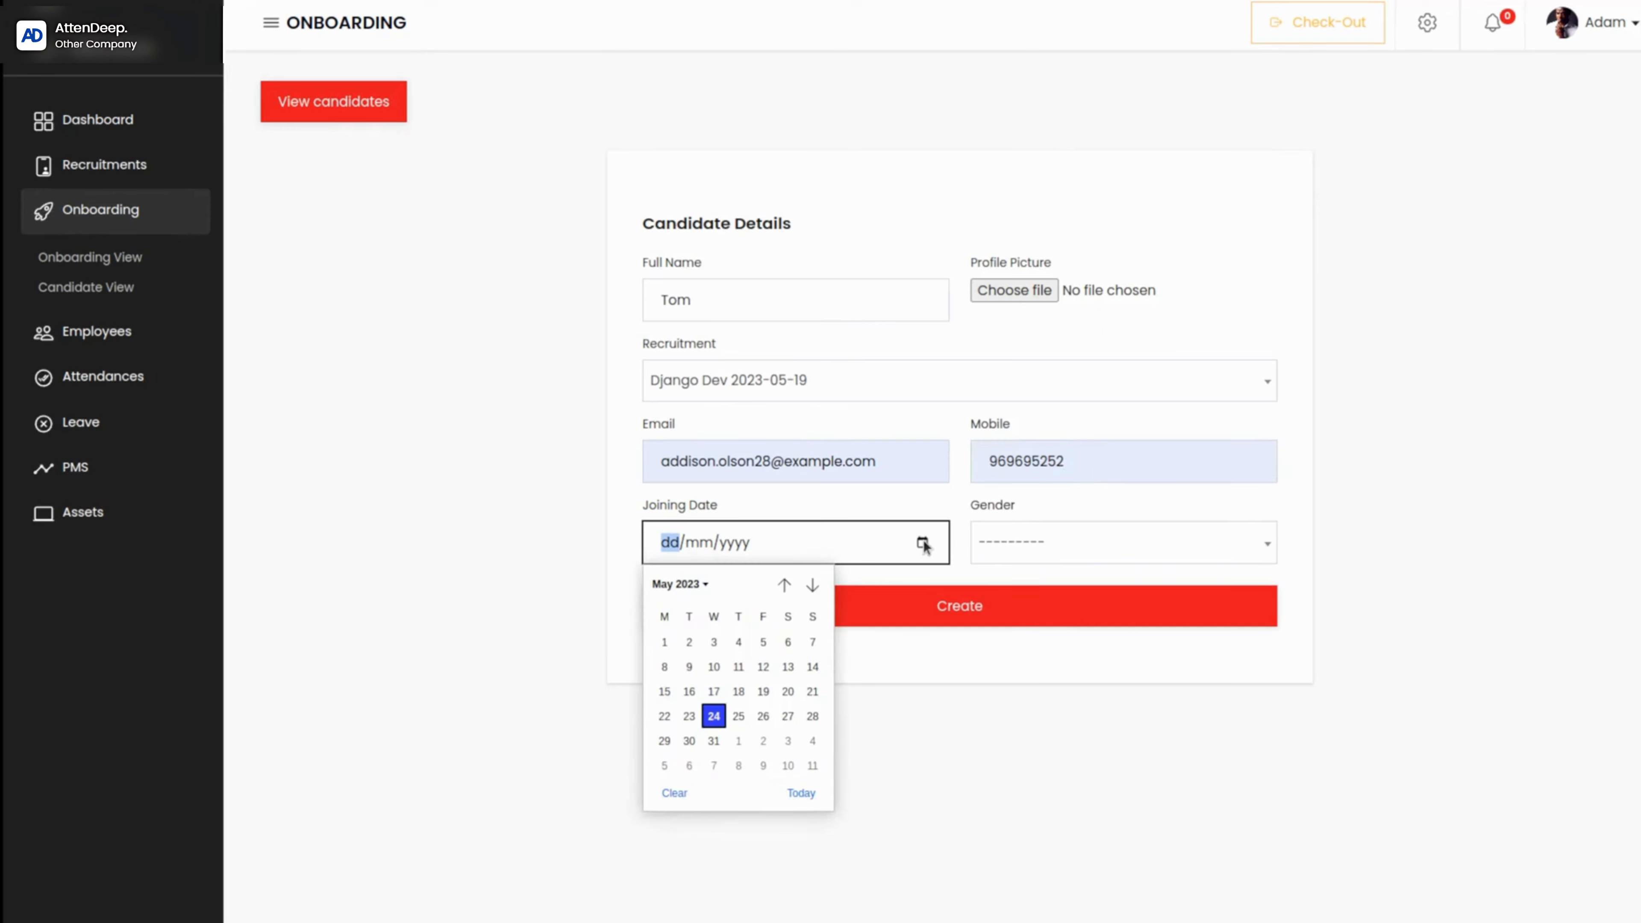
pyautogui.click(737, 716)
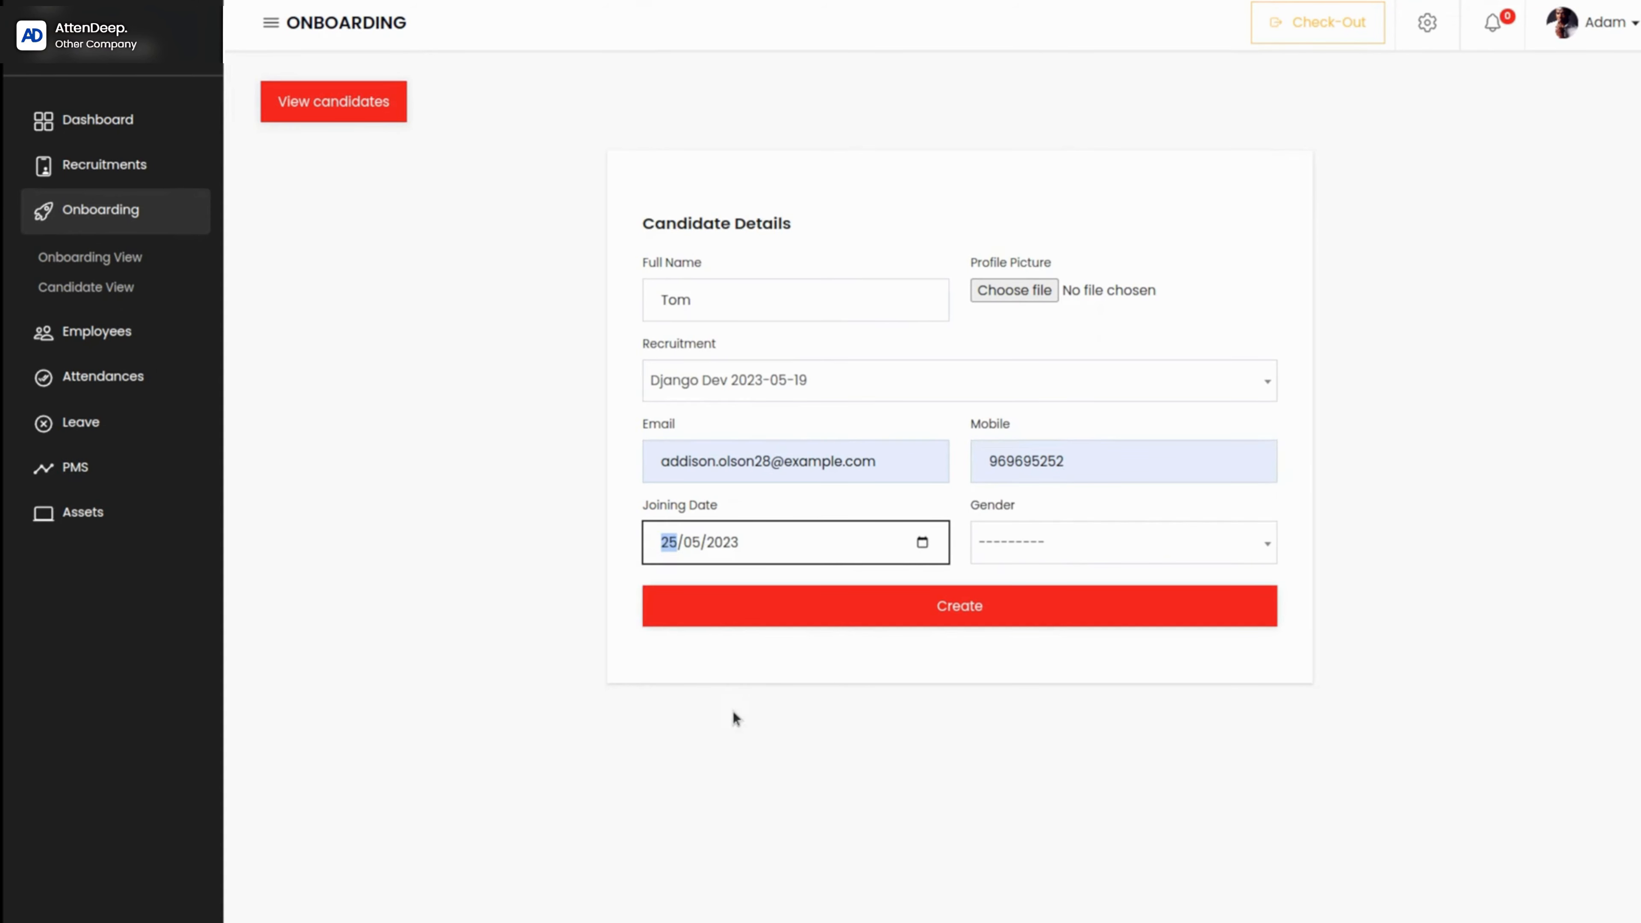
pyautogui.click(1062, 553)
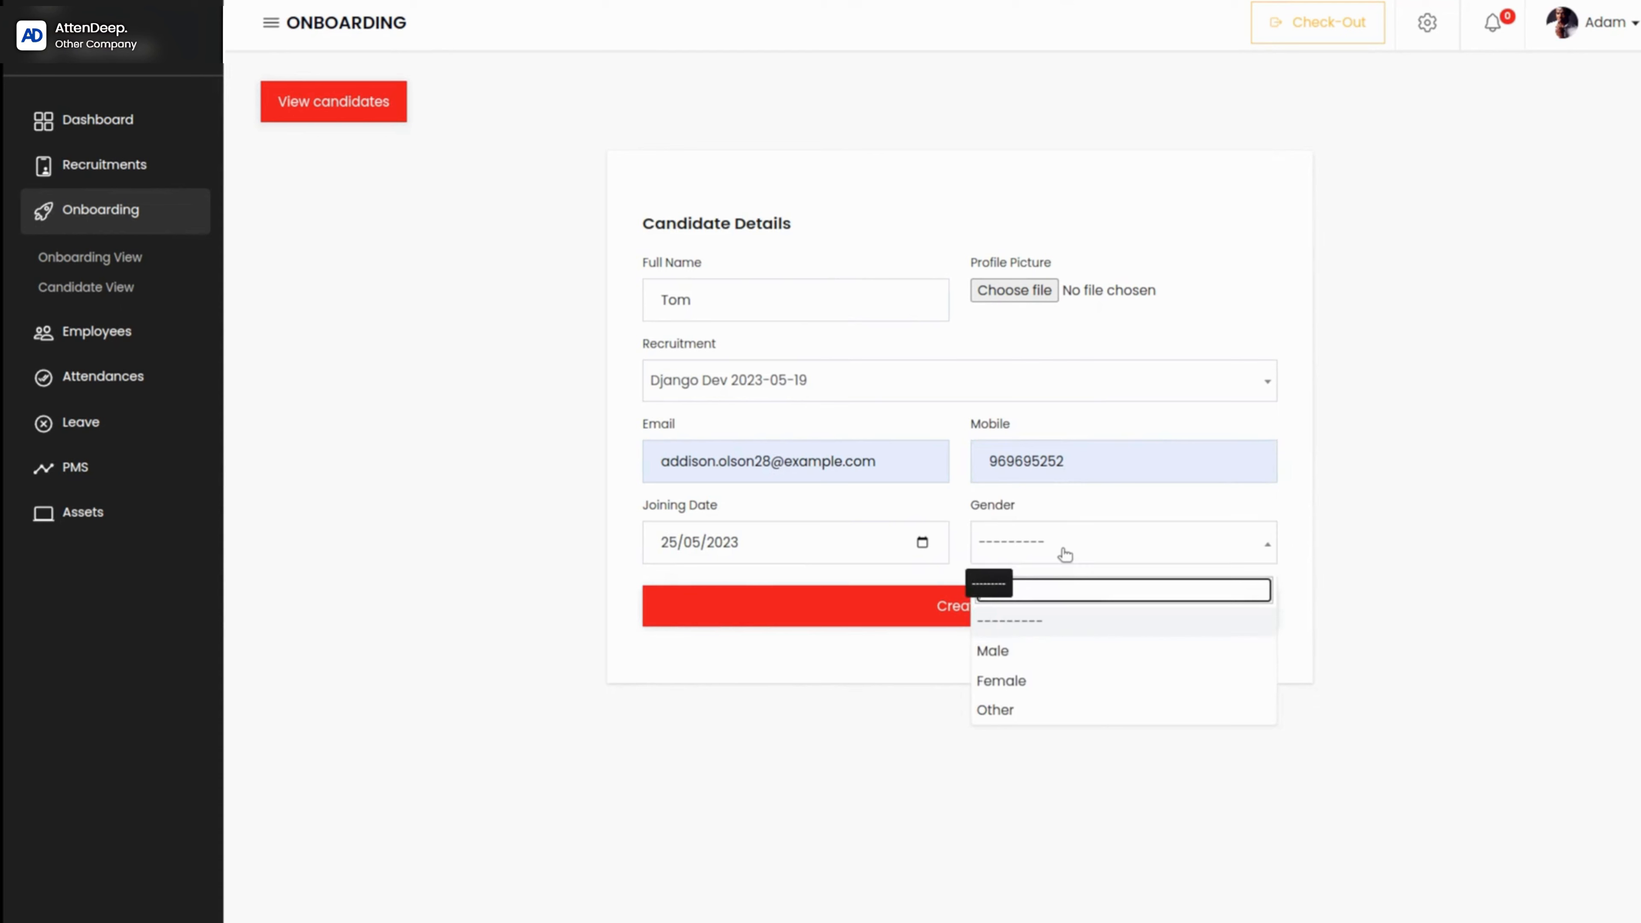
pyautogui.click(1050, 659)
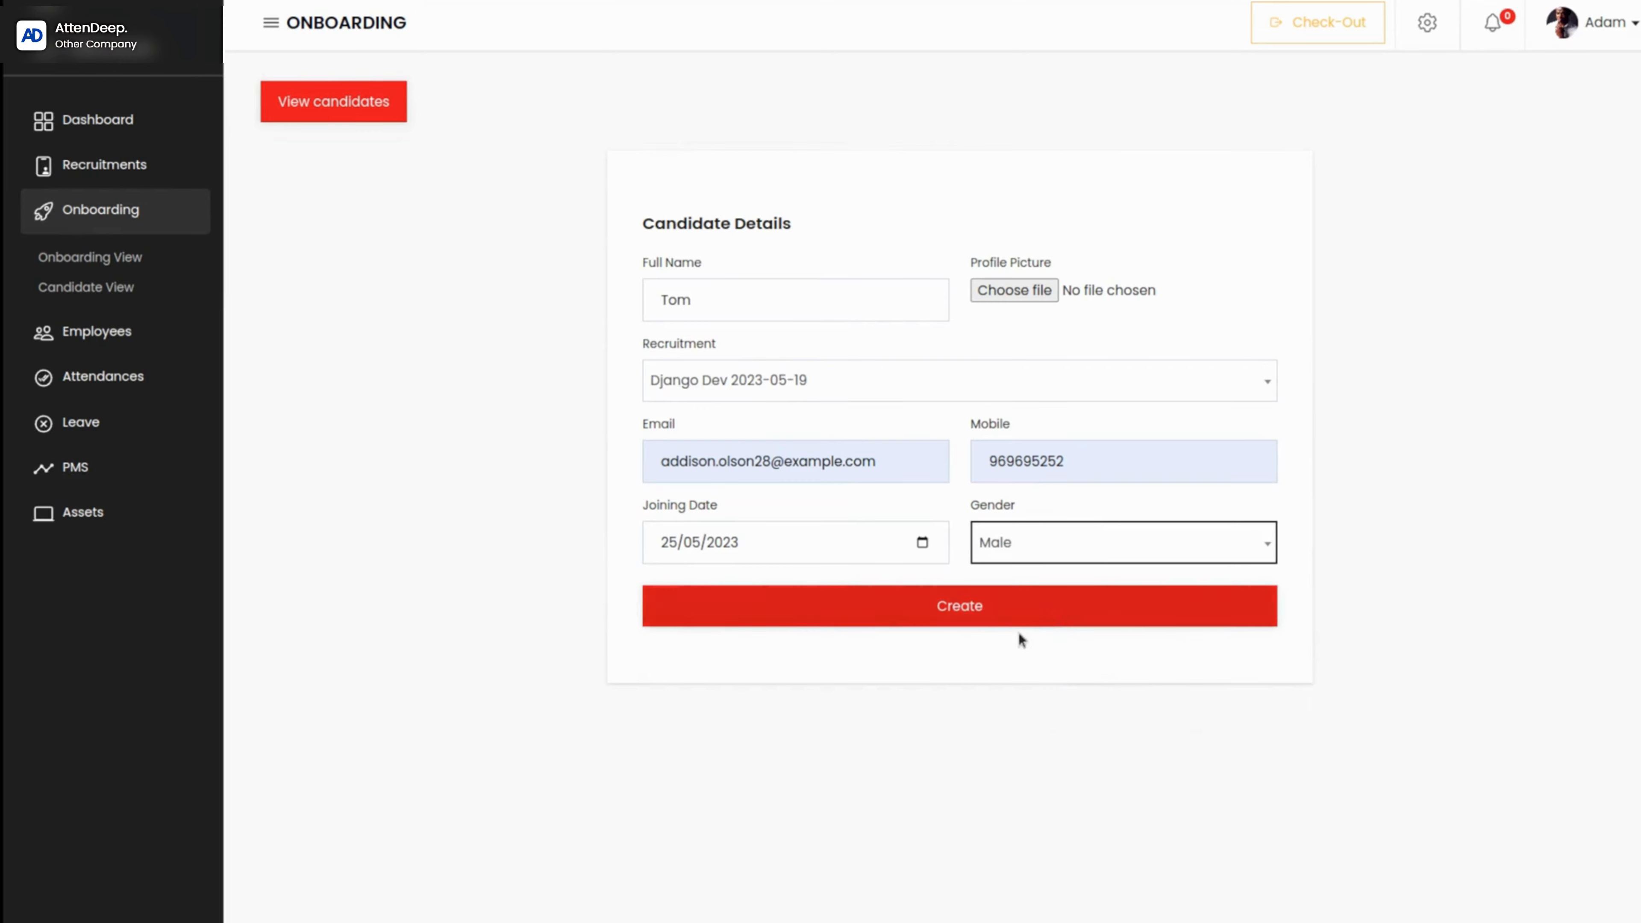
# Step: Attach download.jpeg as the candidate's profile picture and create the candidate
pyautogui.click(1012, 617)
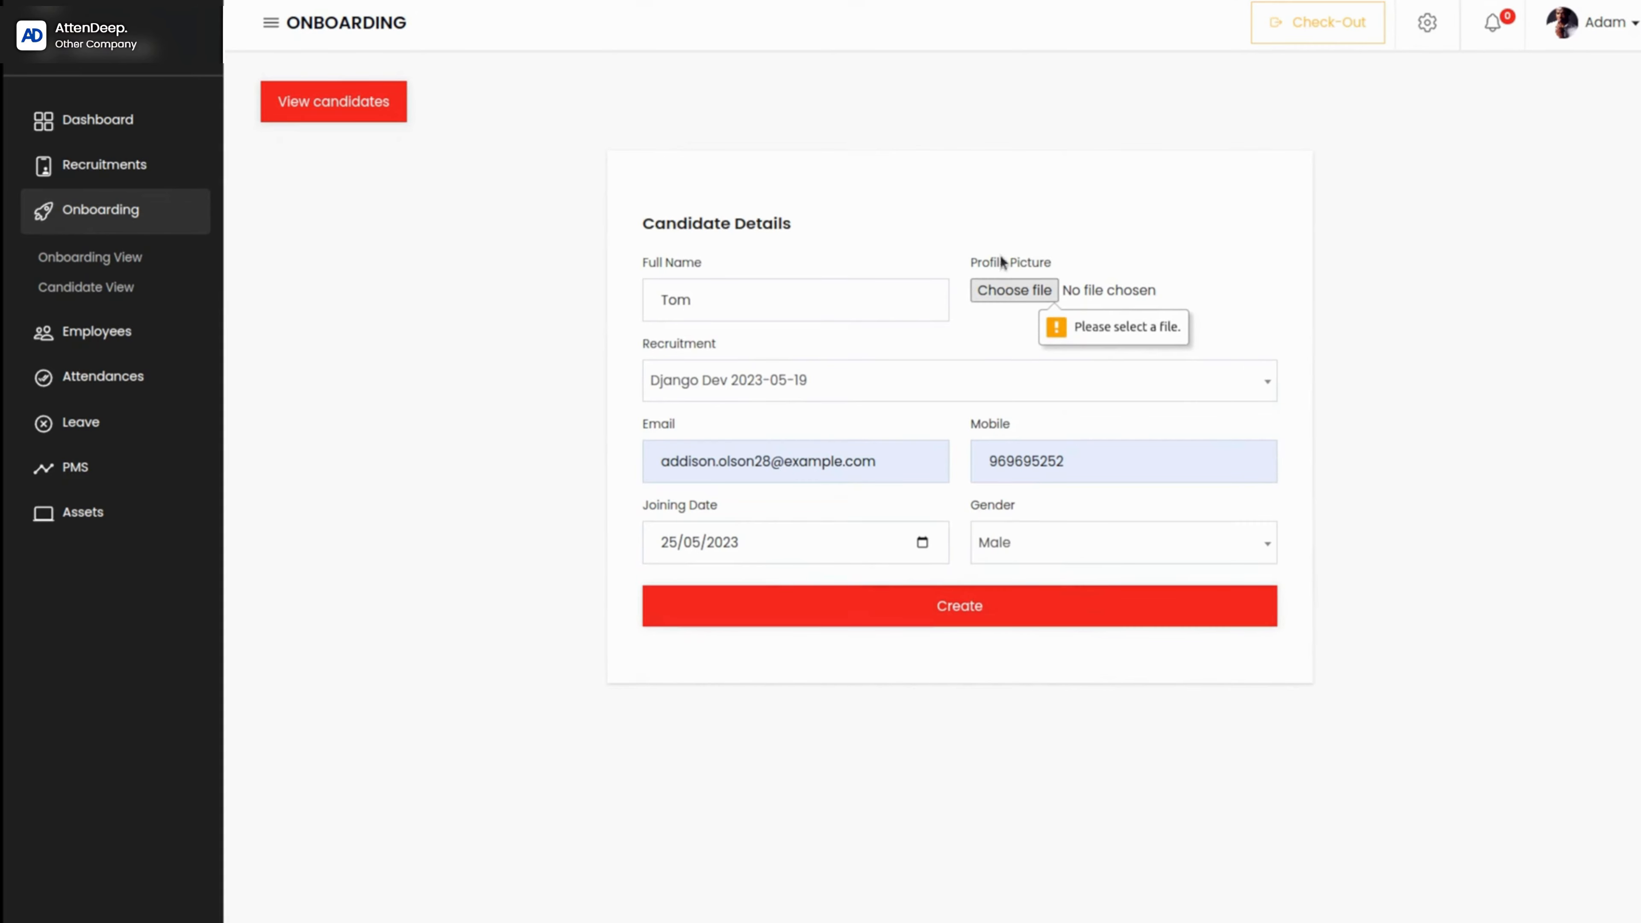
pyautogui.click(996, 291)
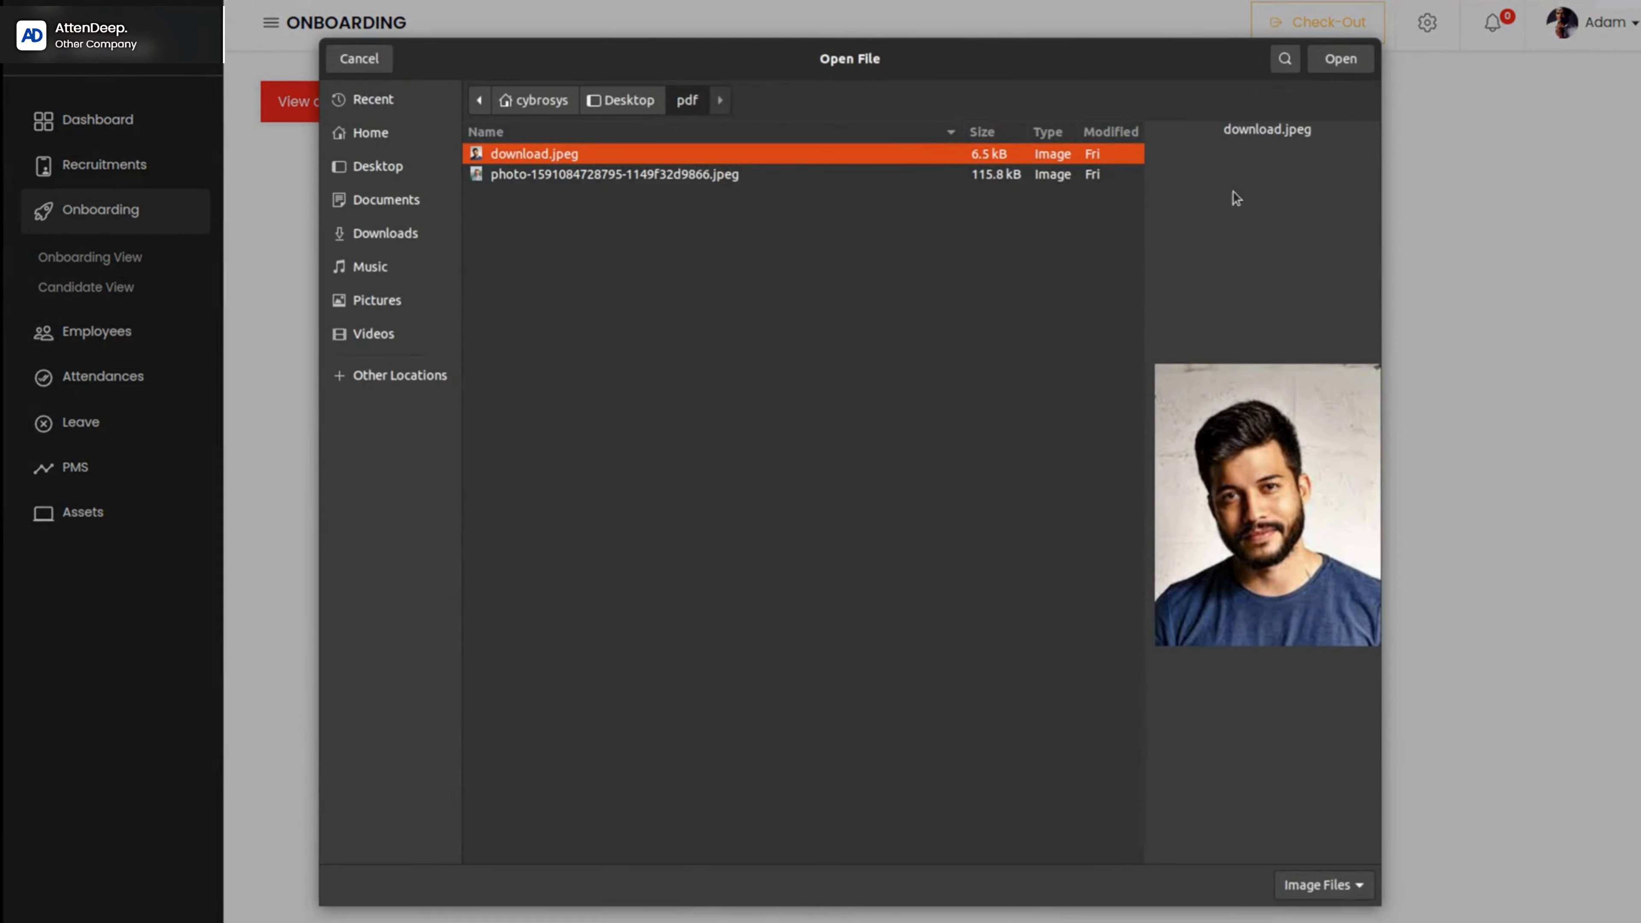
pyautogui.click(1334, 55)
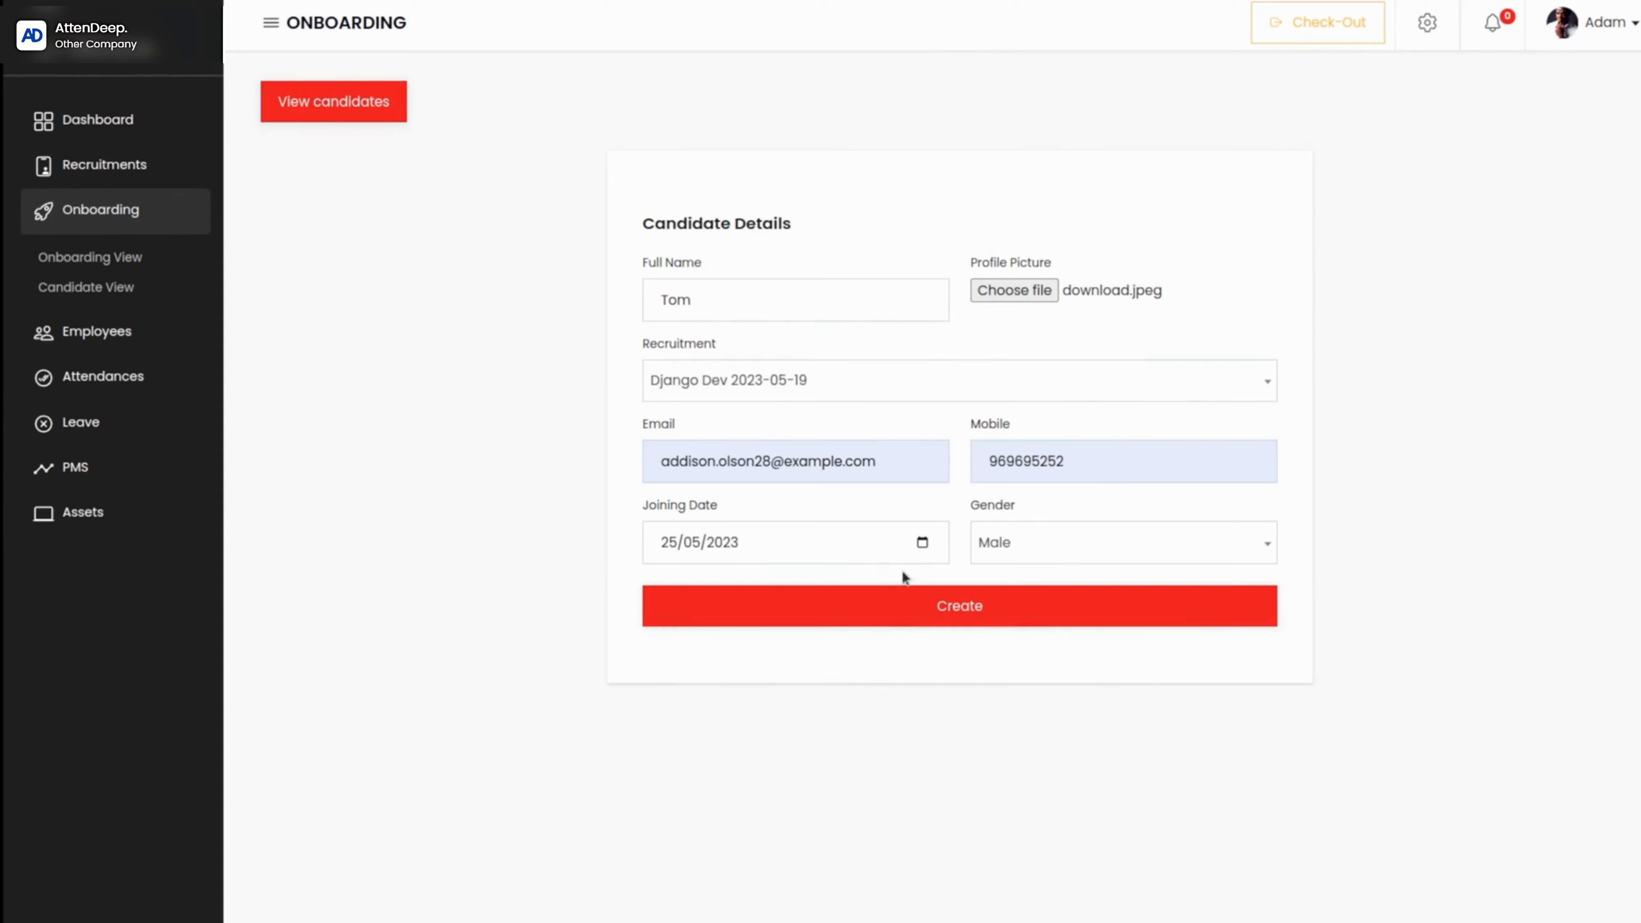
pyautogui.click(902, 608)
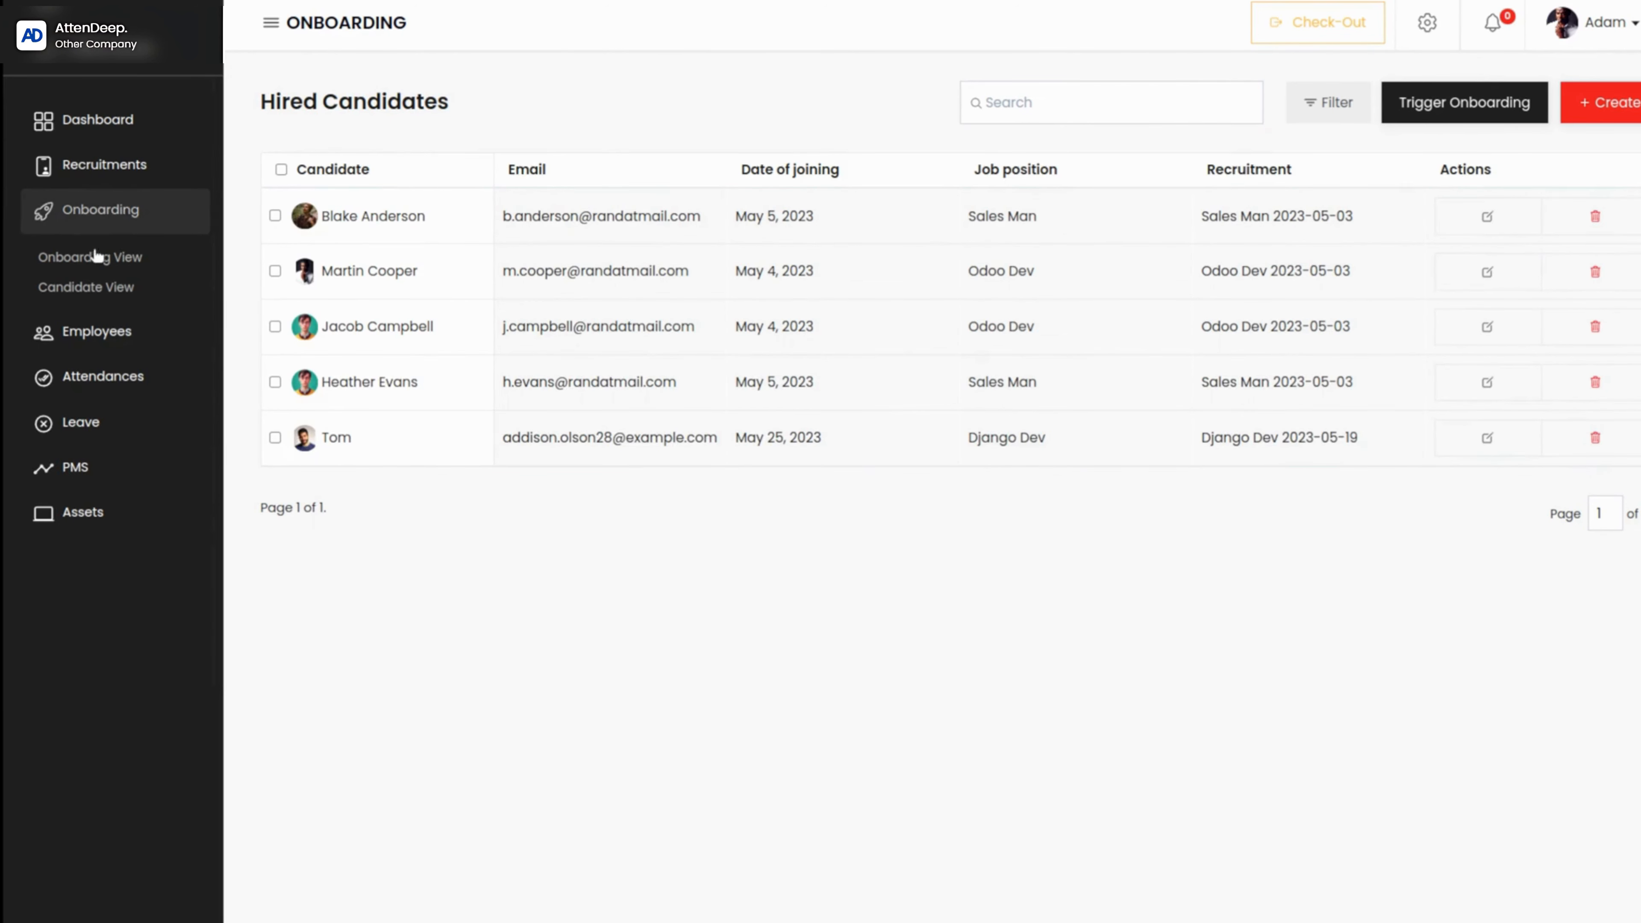
# Step: In the Onboarding View, review the editable title and manager of Django Dev 2023-05-19's Pre Arrival stage, and leave without updating
pyautogui.click(97, 259)
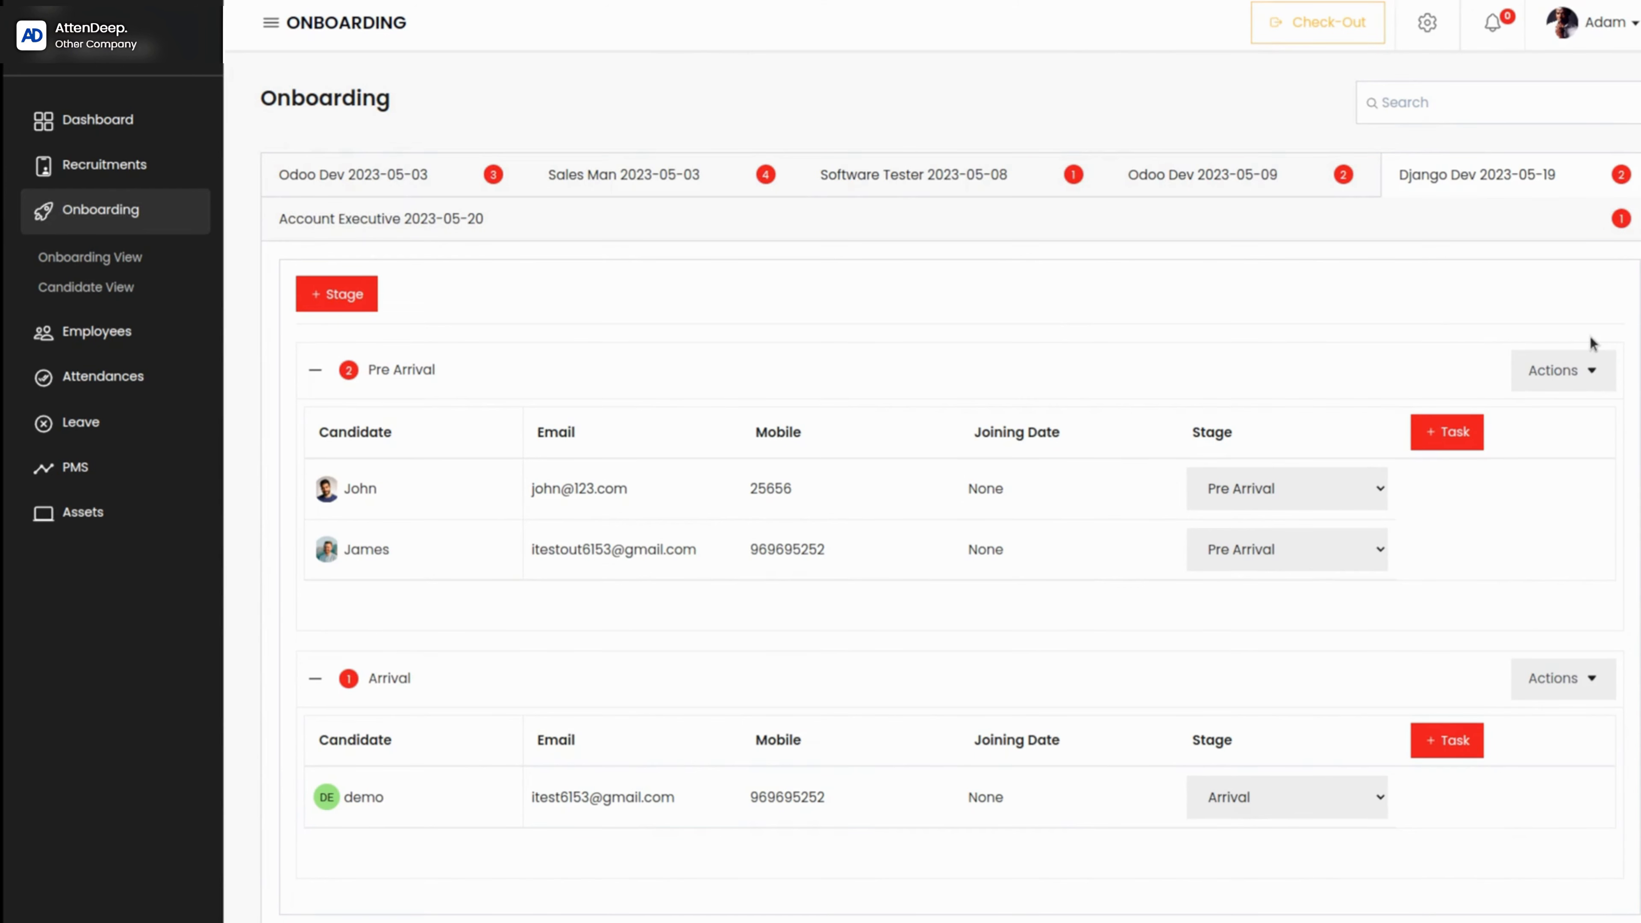
pyautogui.click(1563, 373)
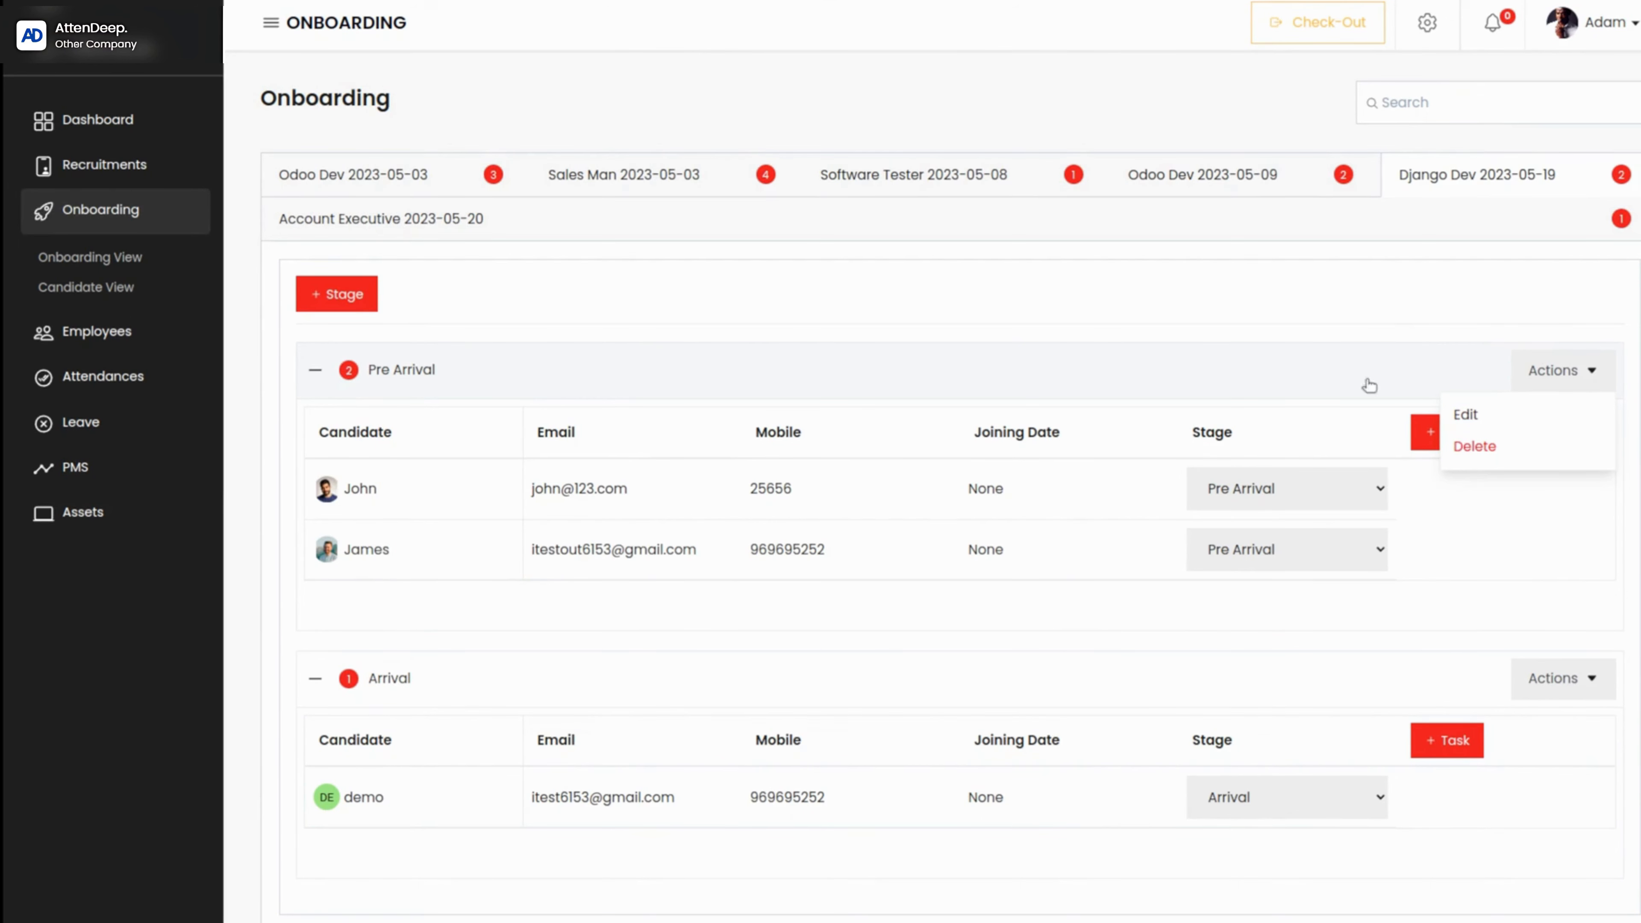
pyautogui.click(1464, 414)
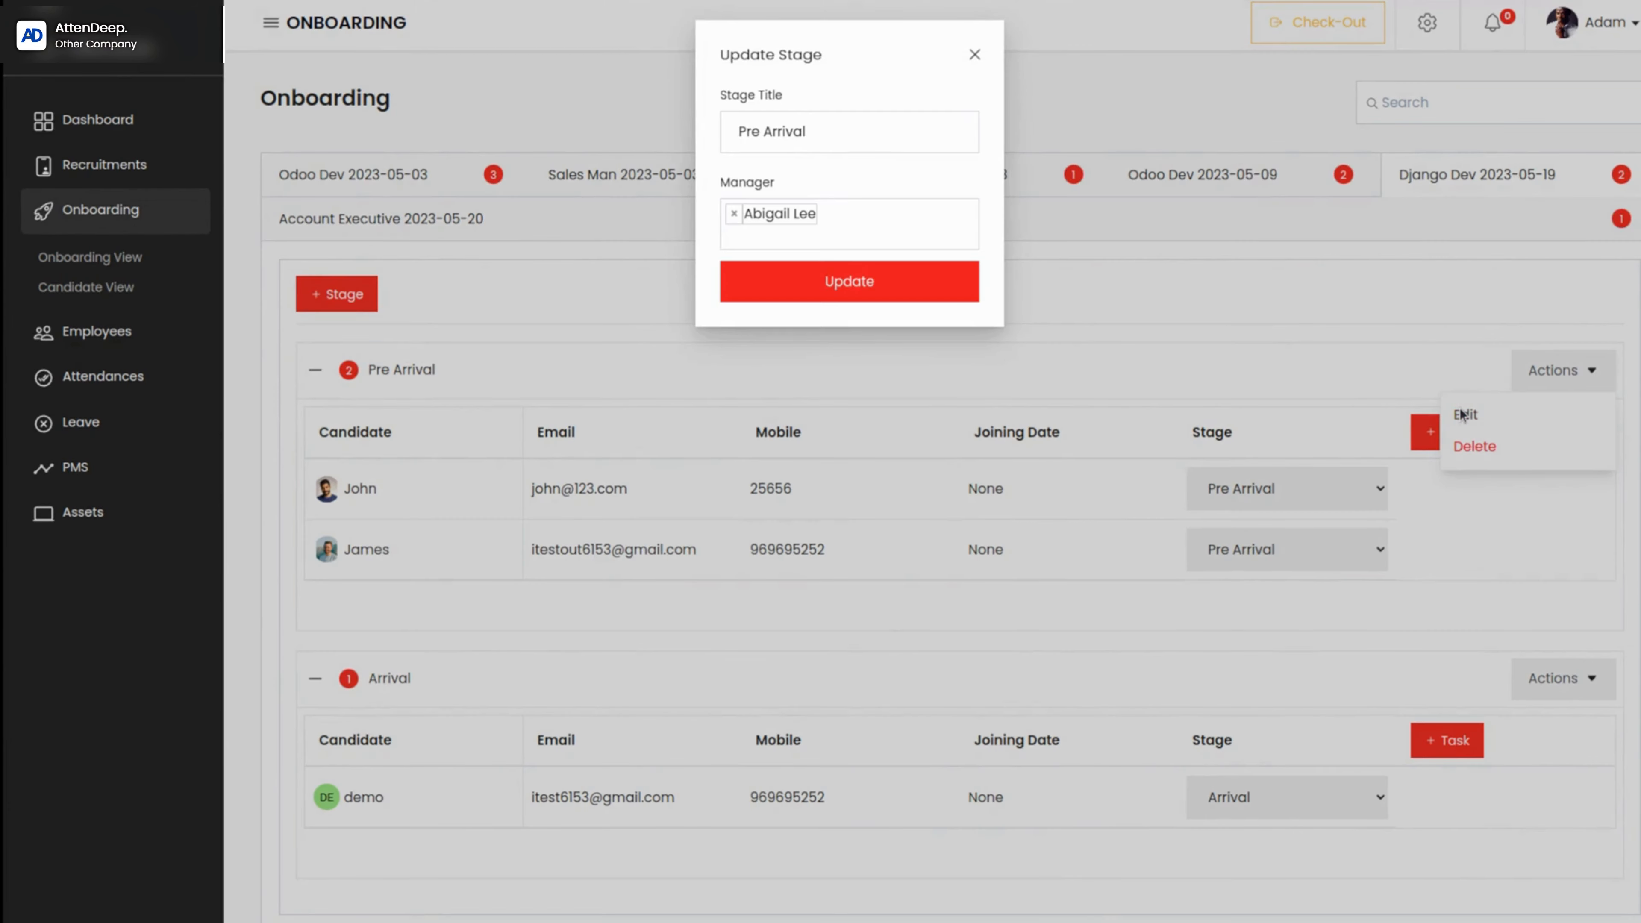
pyautogui.tripleClick(824, 126)
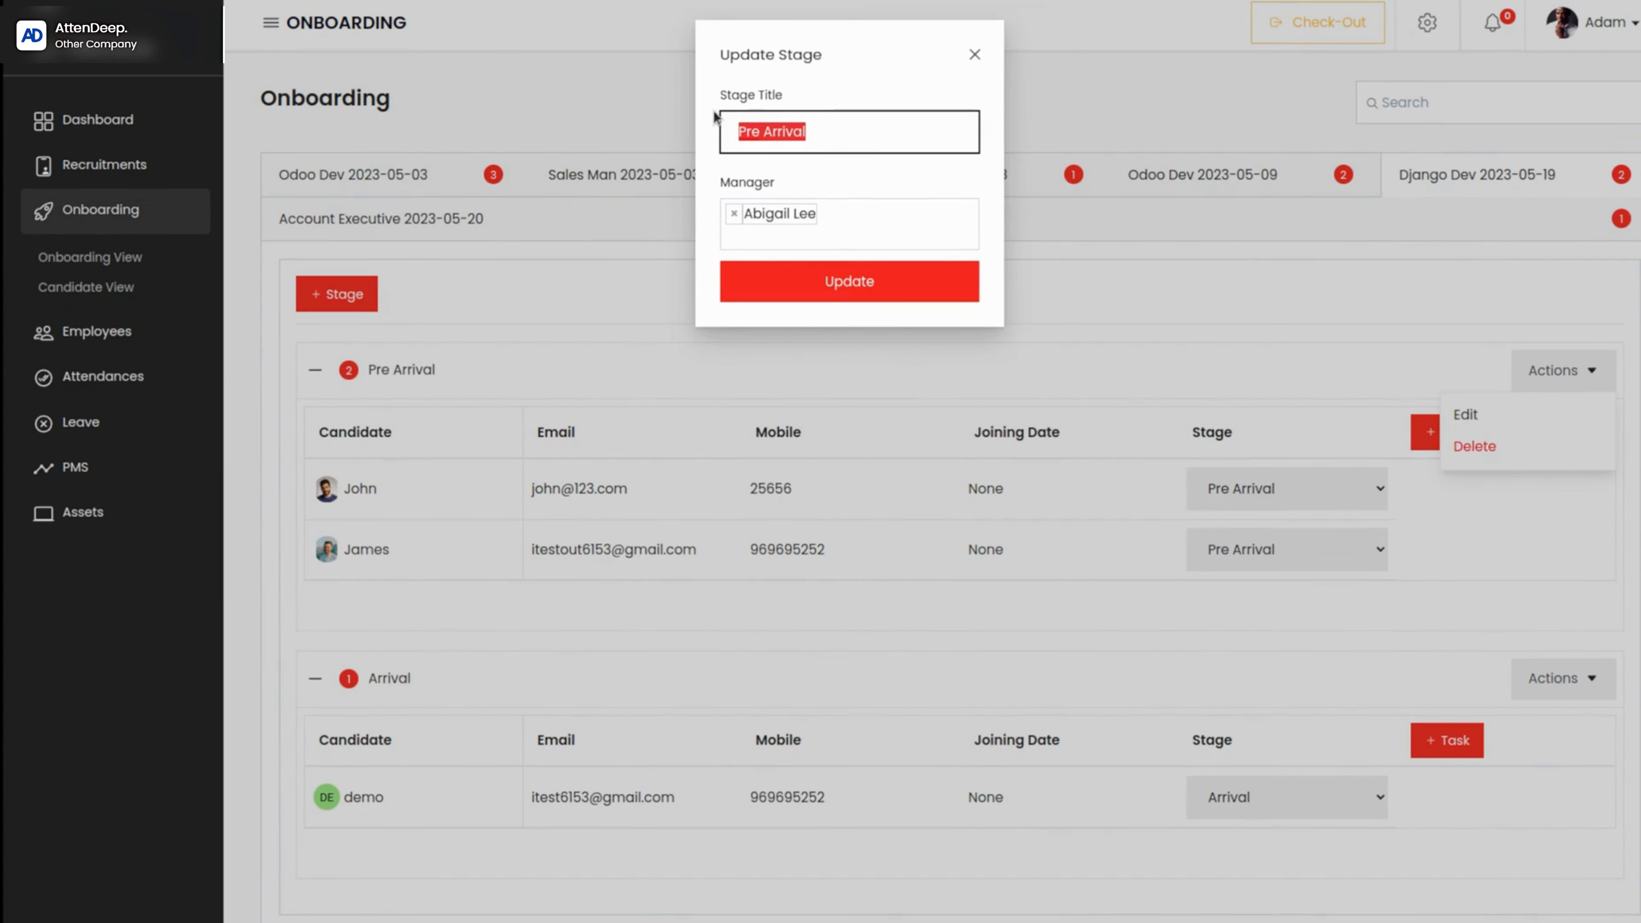
pyautogui.click(869, 126)
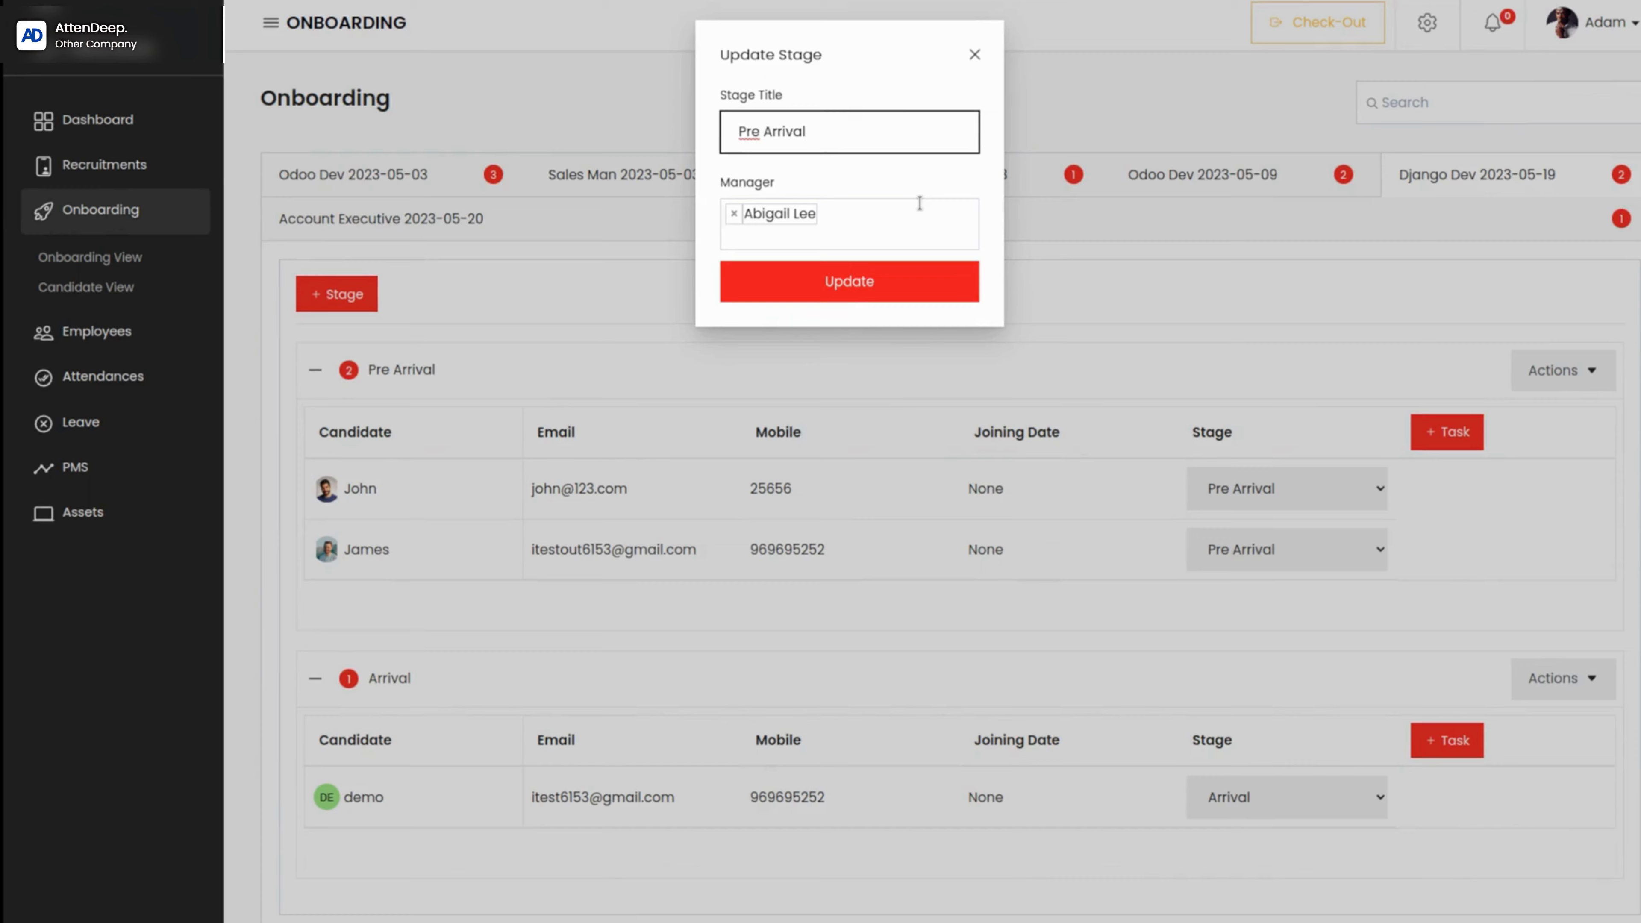
pyautogui.click(972, 56)
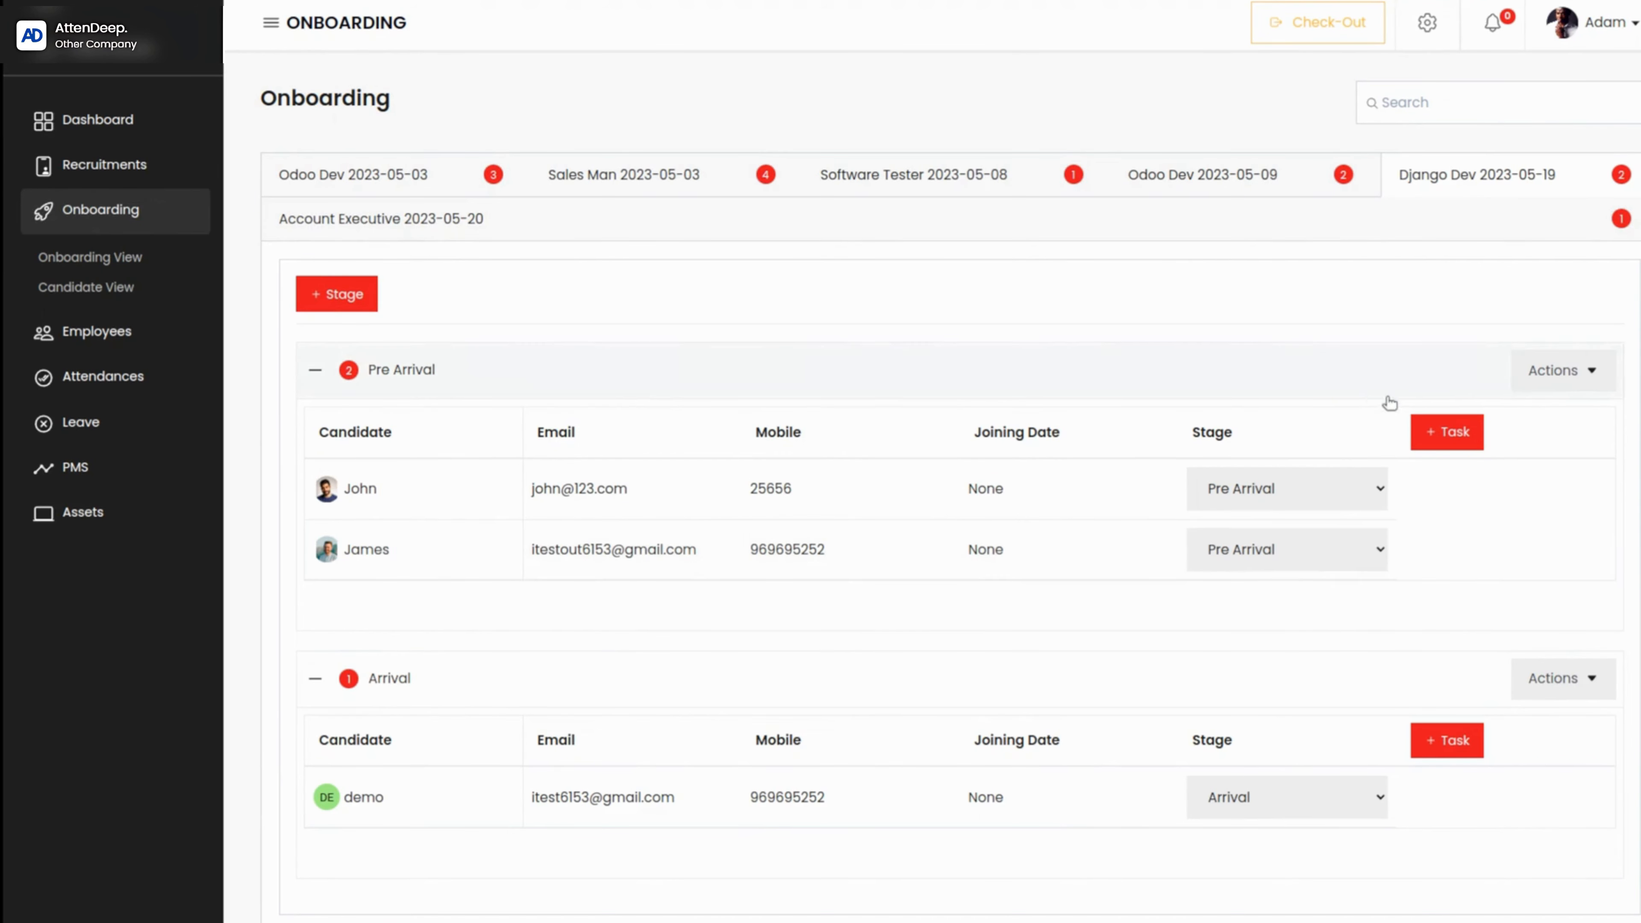
# Step: Add a task titled laptop distribution from the Pre Arrival stage and assign the second listed employee as its manager
pyautogui.click(1440, 439)
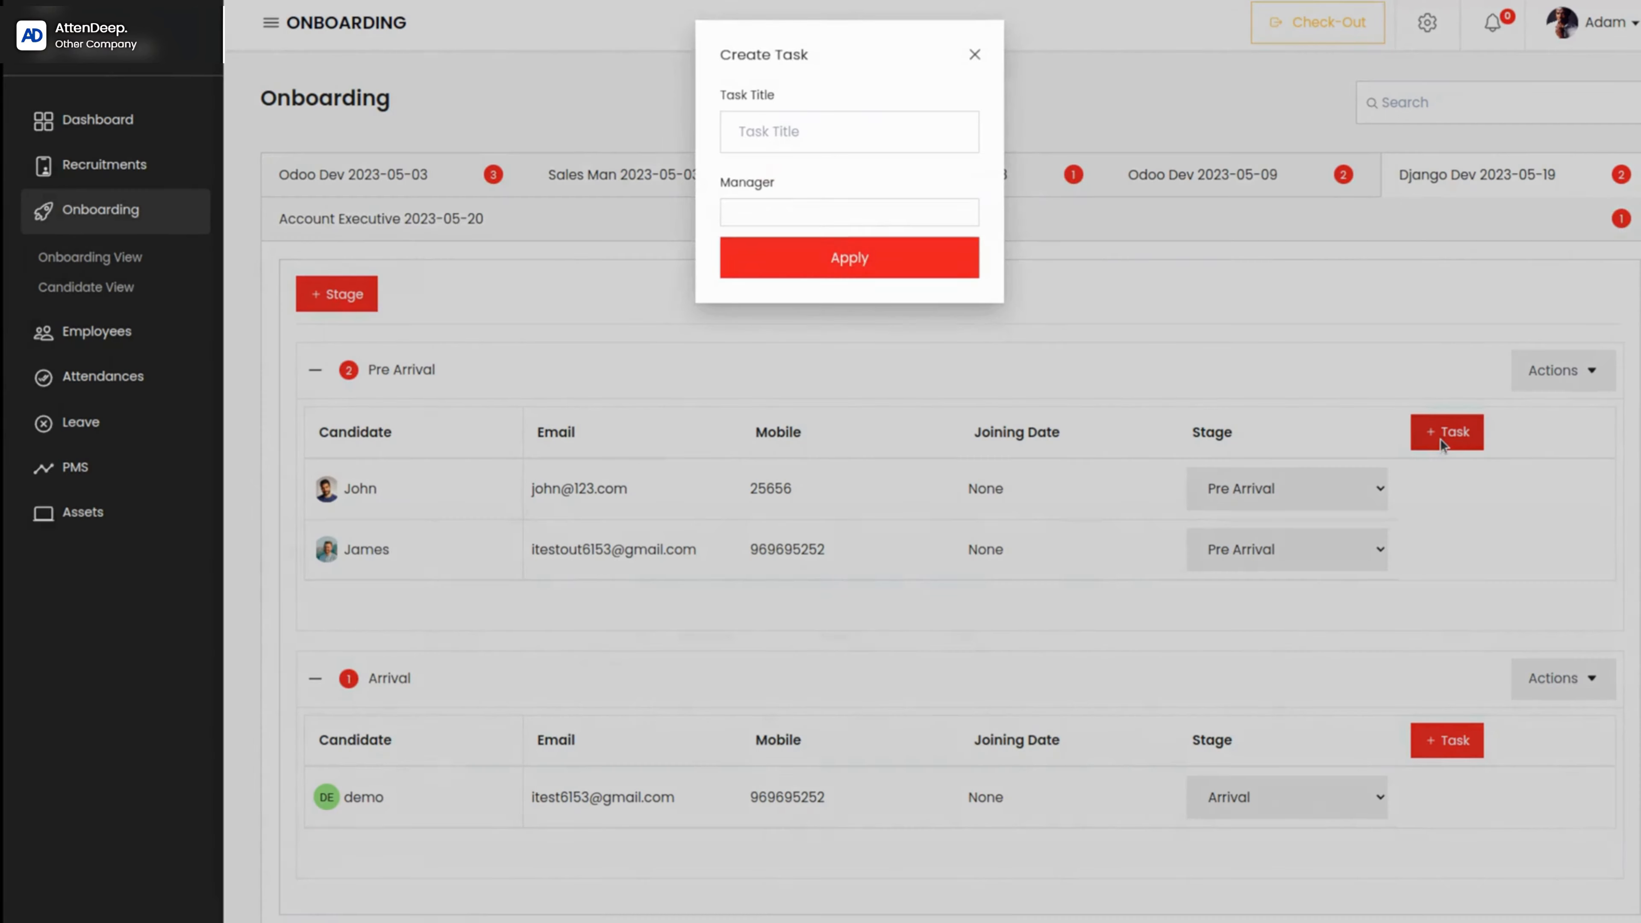
pyautogui.click(793, 135)
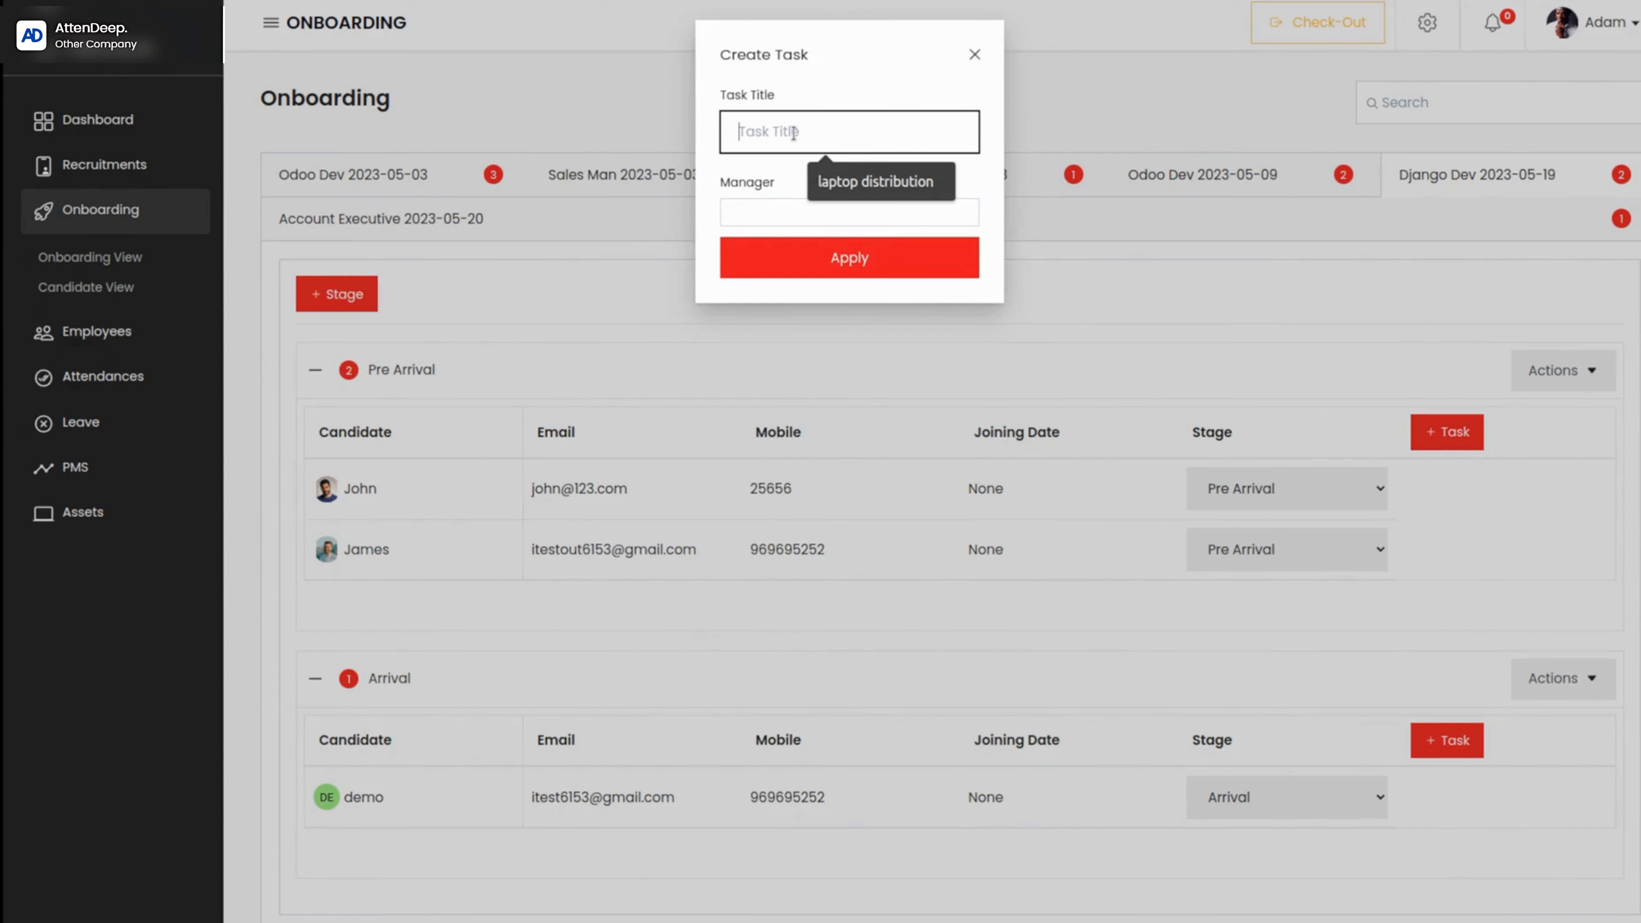
pyautogui.click(863, 187)
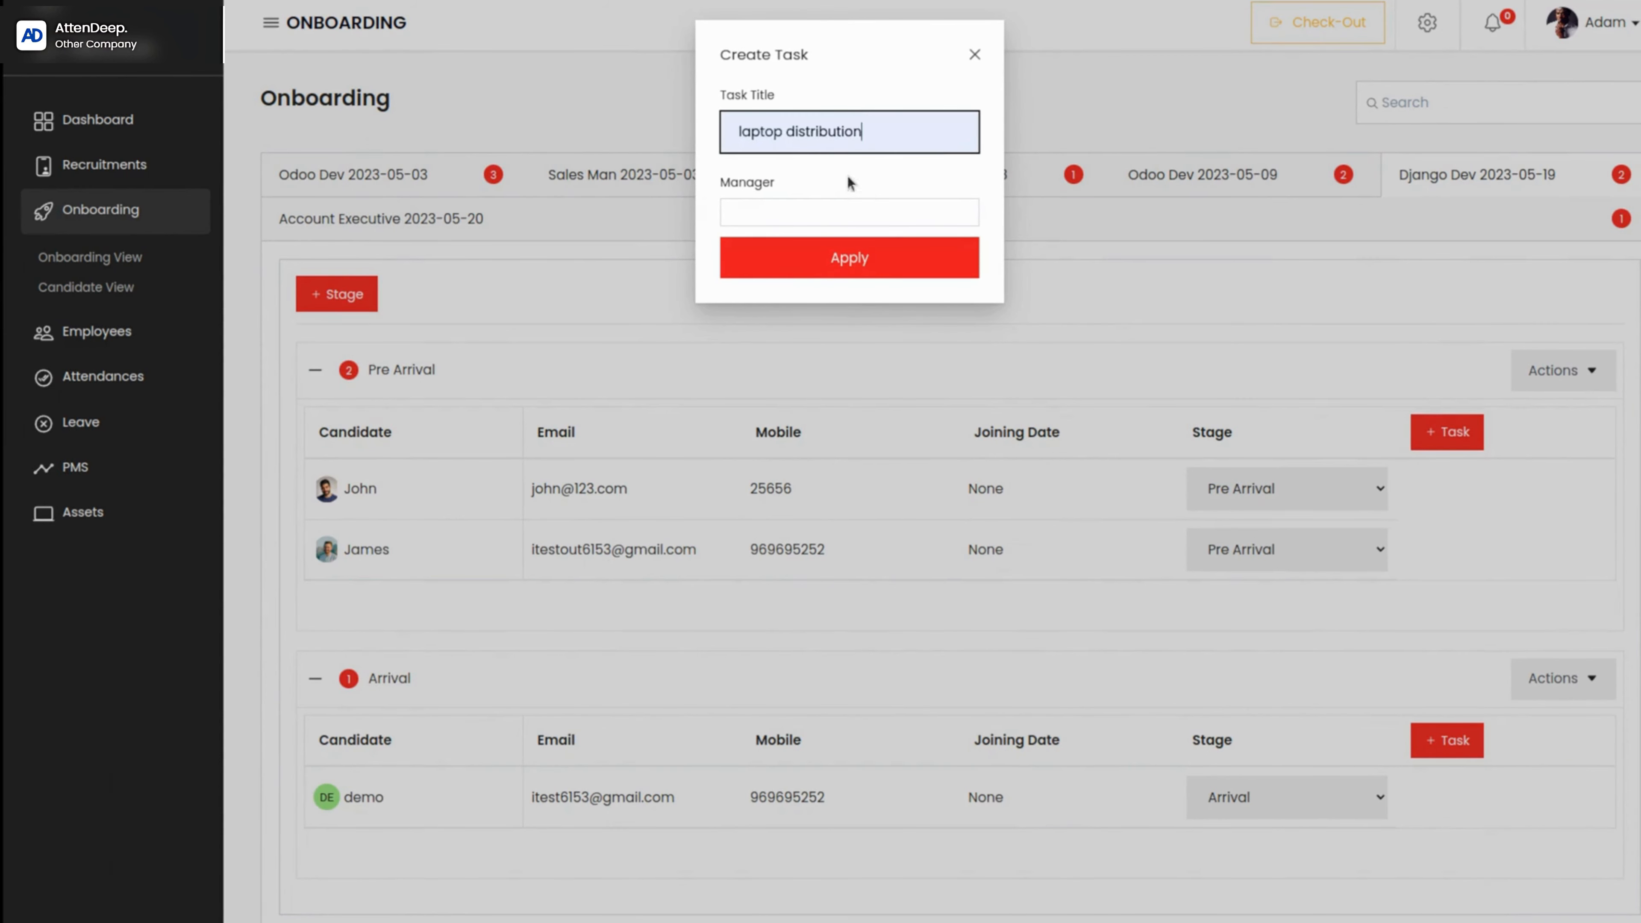
pyautogui.click(743, 207)
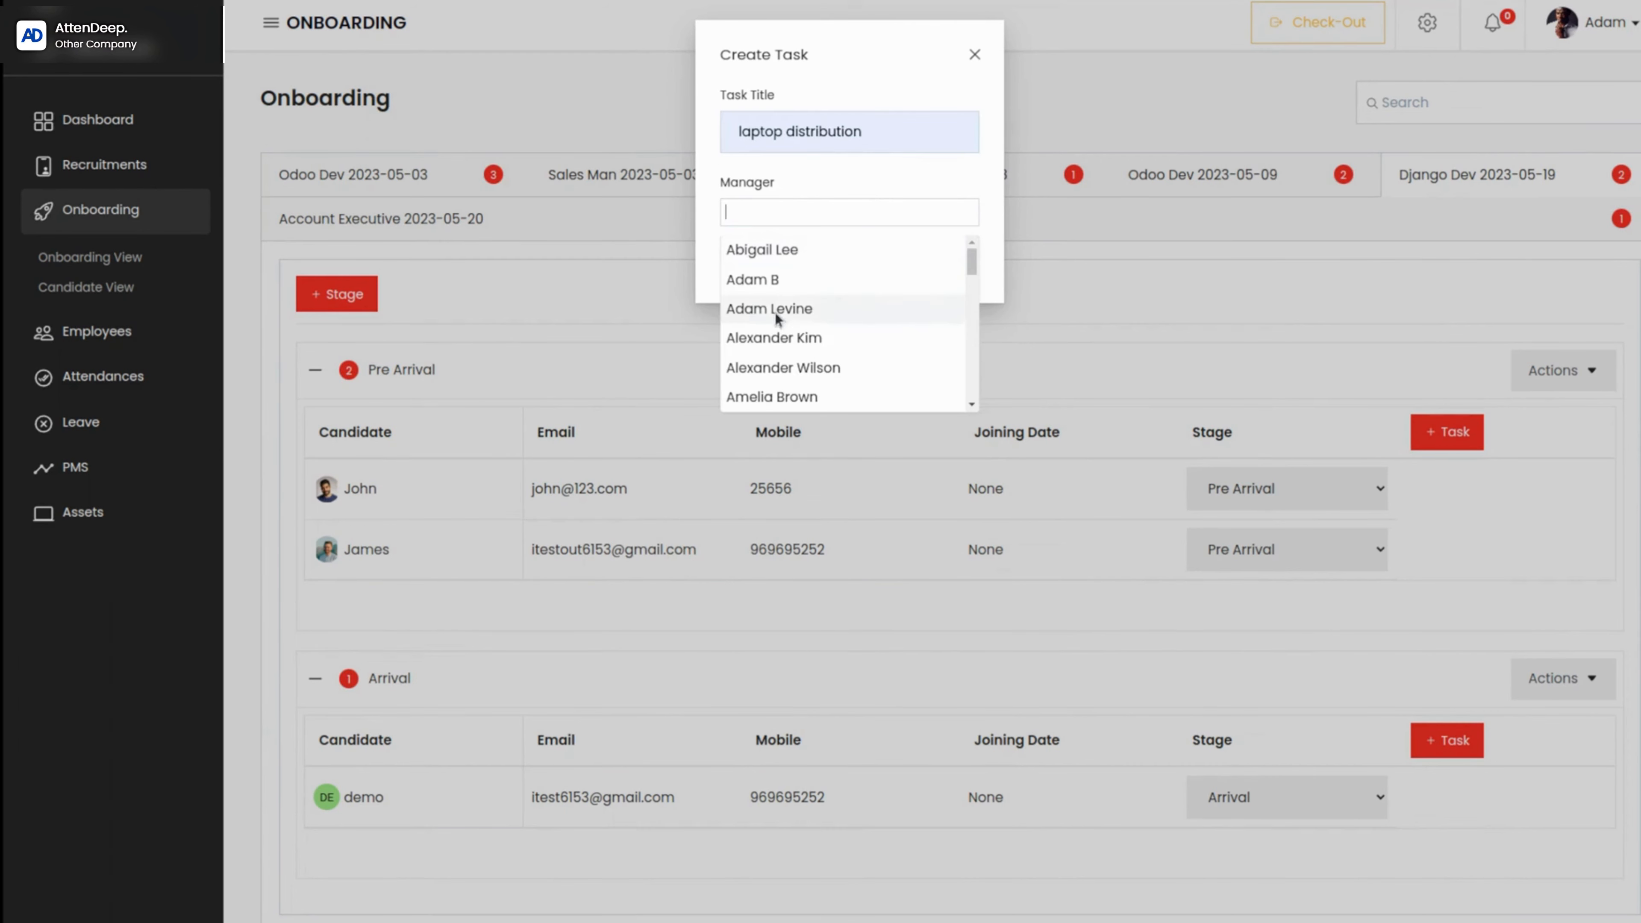
pyautogui.click(815, 273)
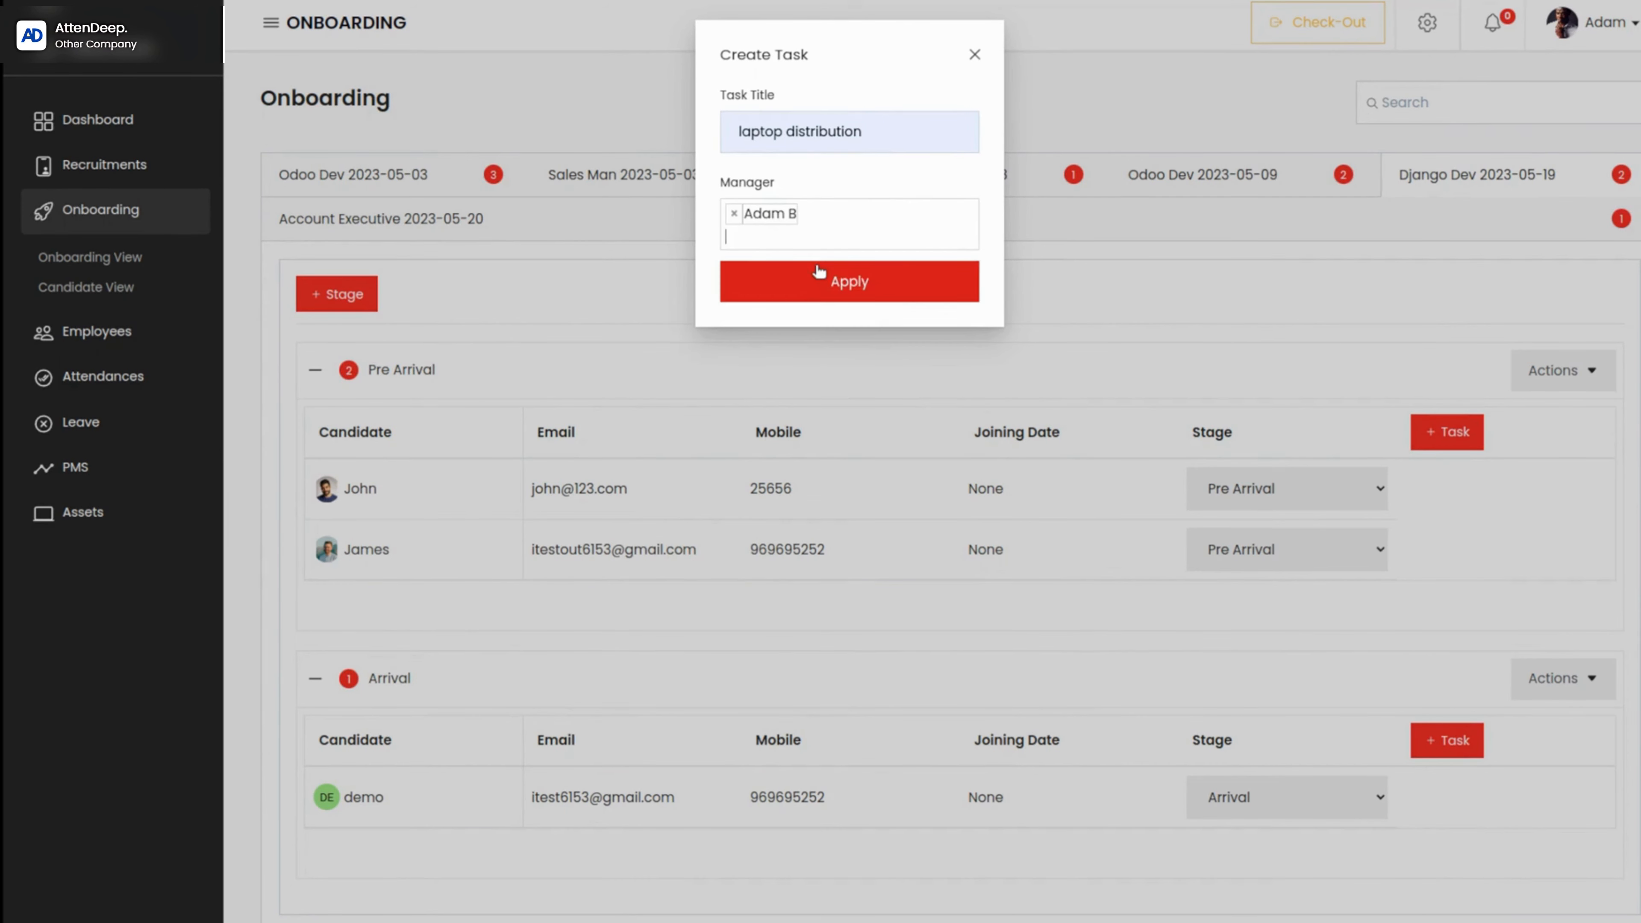
pyautogui.click(872, 282)
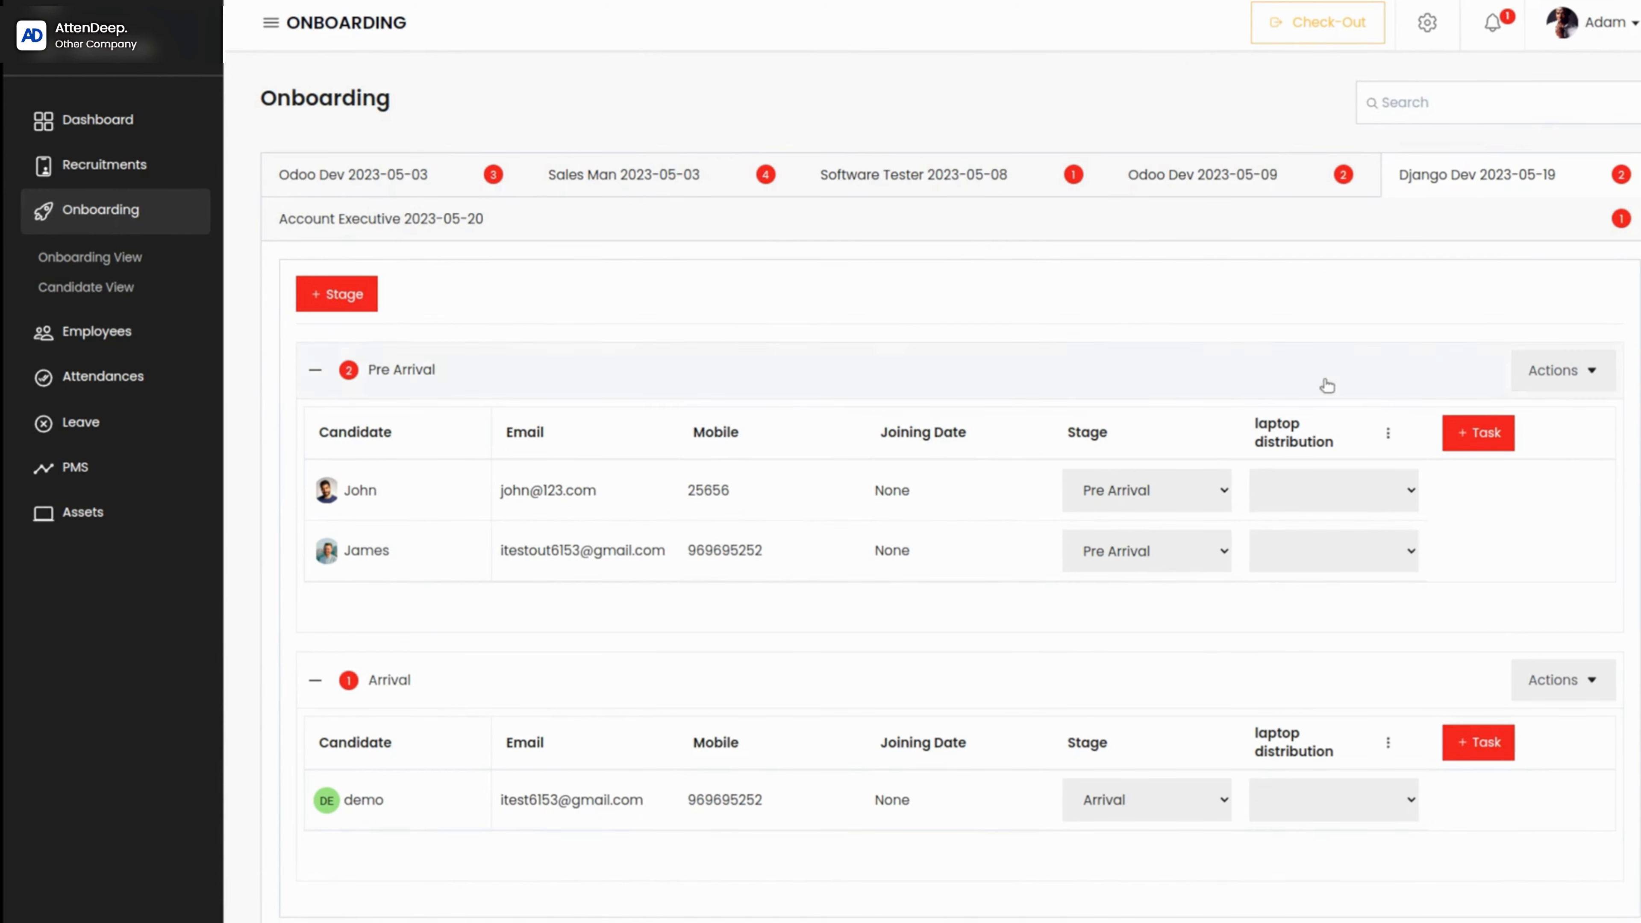
# Step: Set the first Pre Arrival candidate's laptop distribution status to Ongoing, and view the second candidate's status options without choosing one
pyautogui.click(1400, 486)
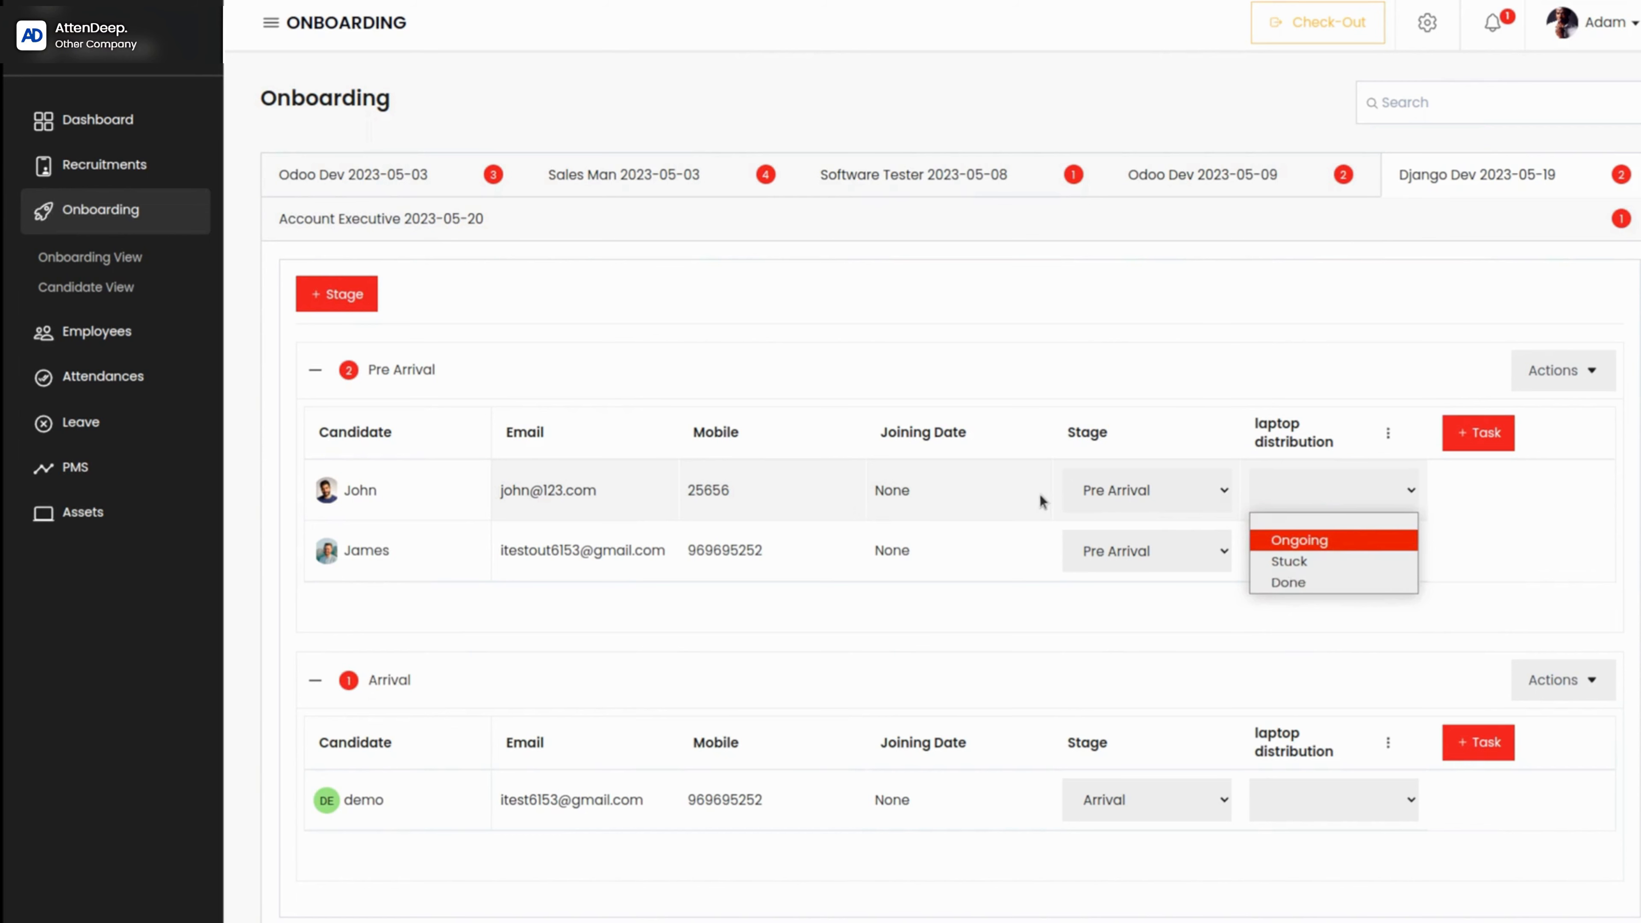
pyautogui.click(1348, 540)
pyautogui.click(1348, 542)
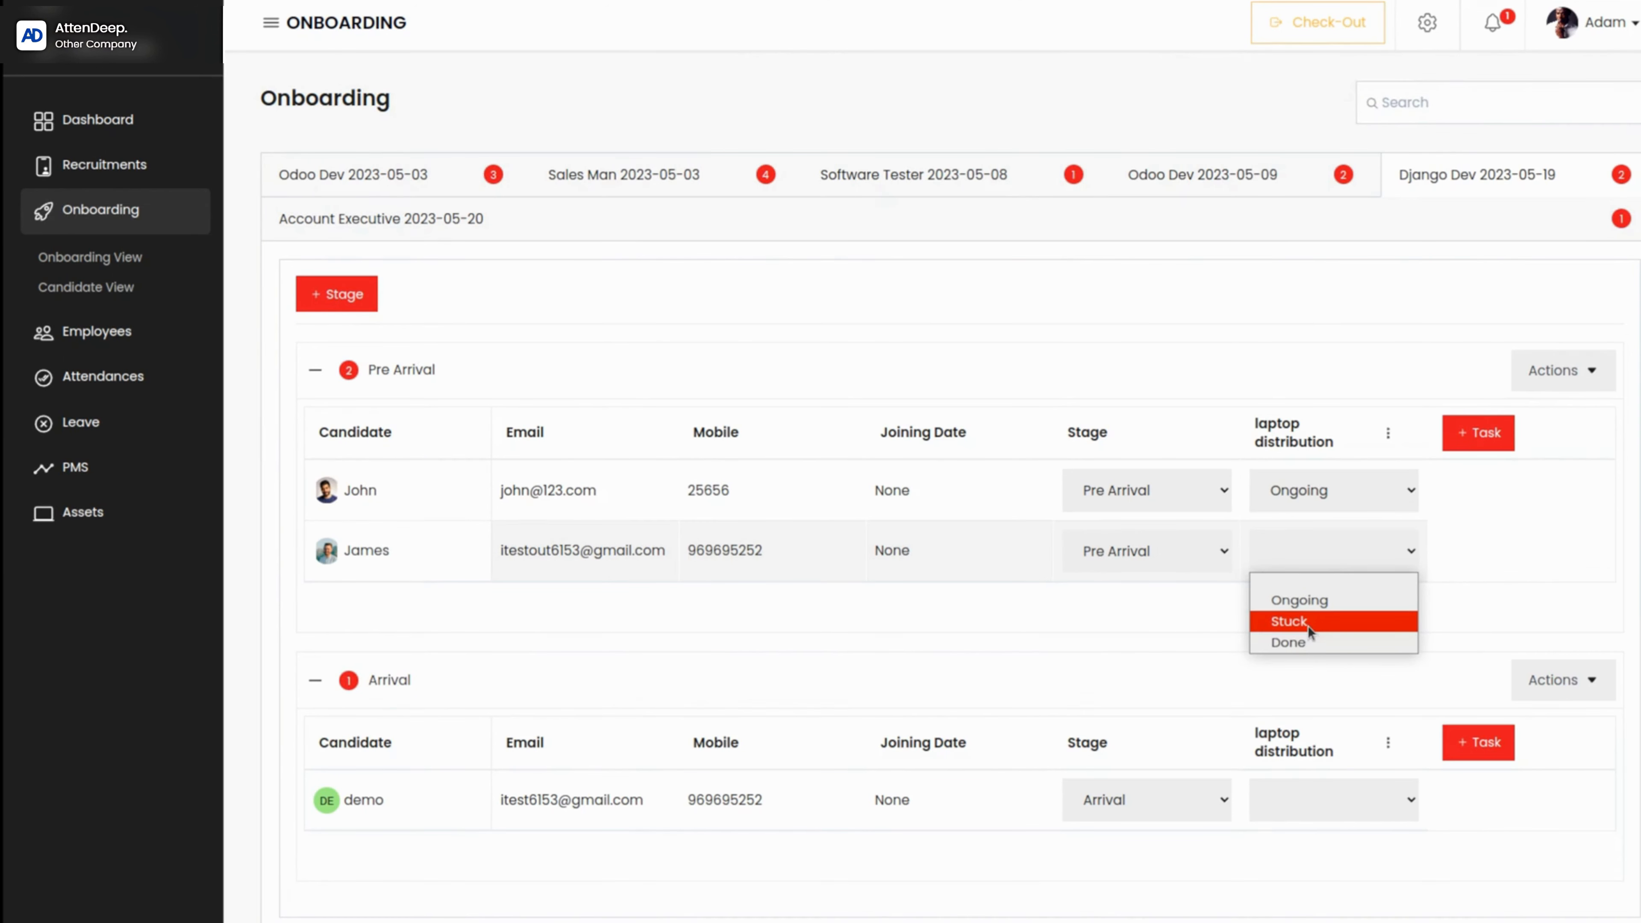
pyautogui.click(1178, 625)
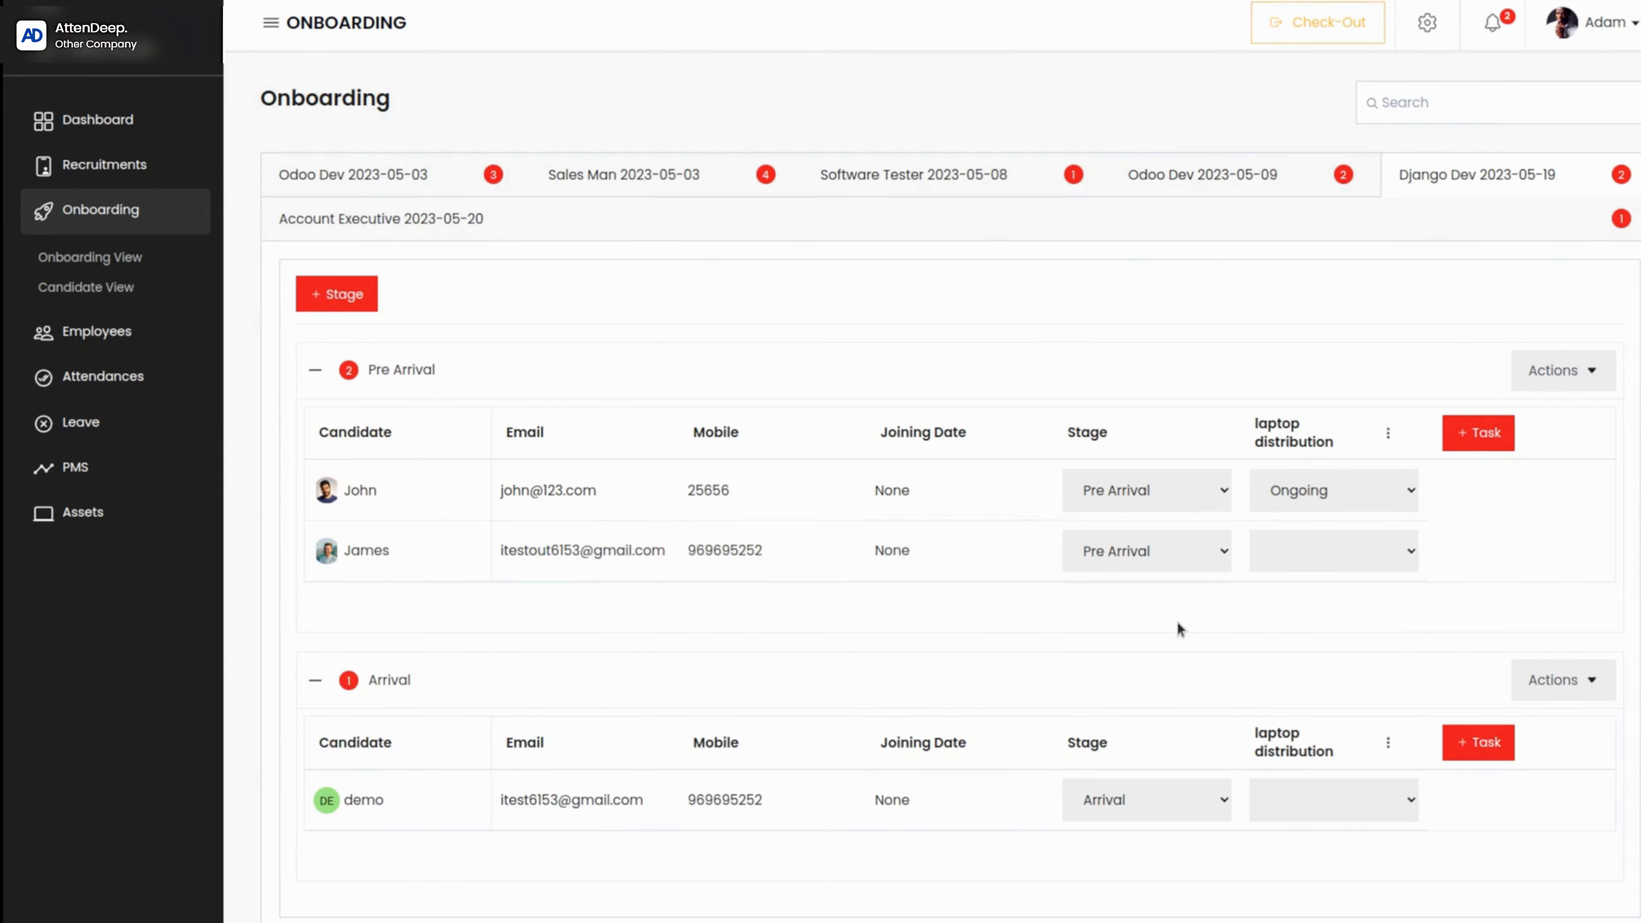
# Step: Review the editable title and manager of the Pre Arrival stage's laptop distribution task, and leave without updating
pyautogui.click(1388, 433)
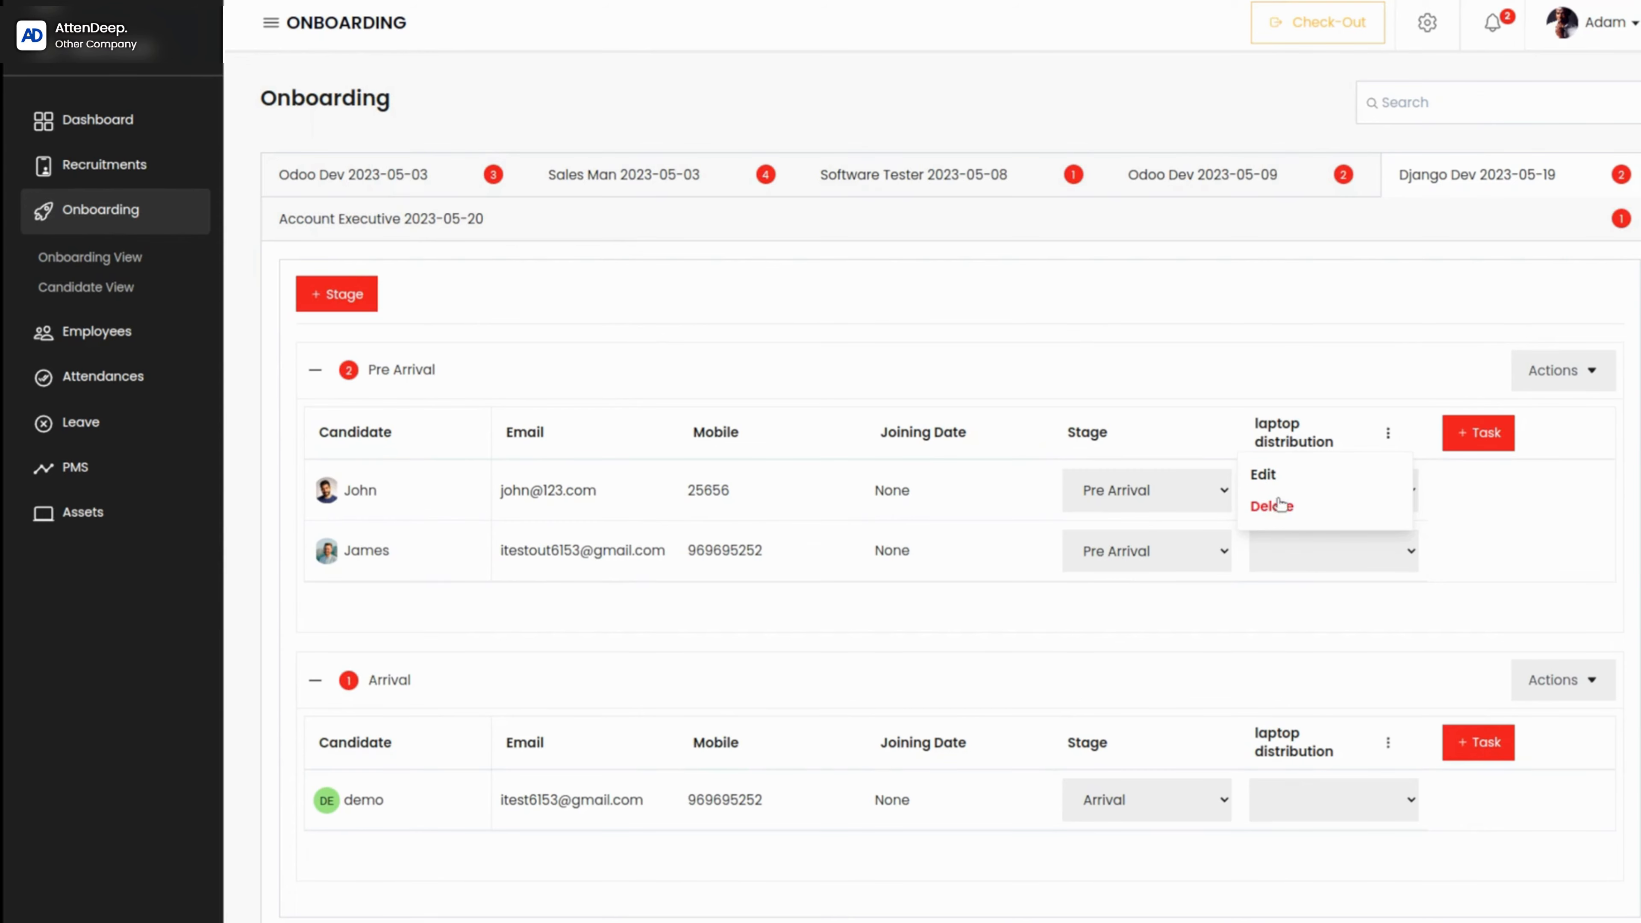
pyautogui.click(1265, 475)
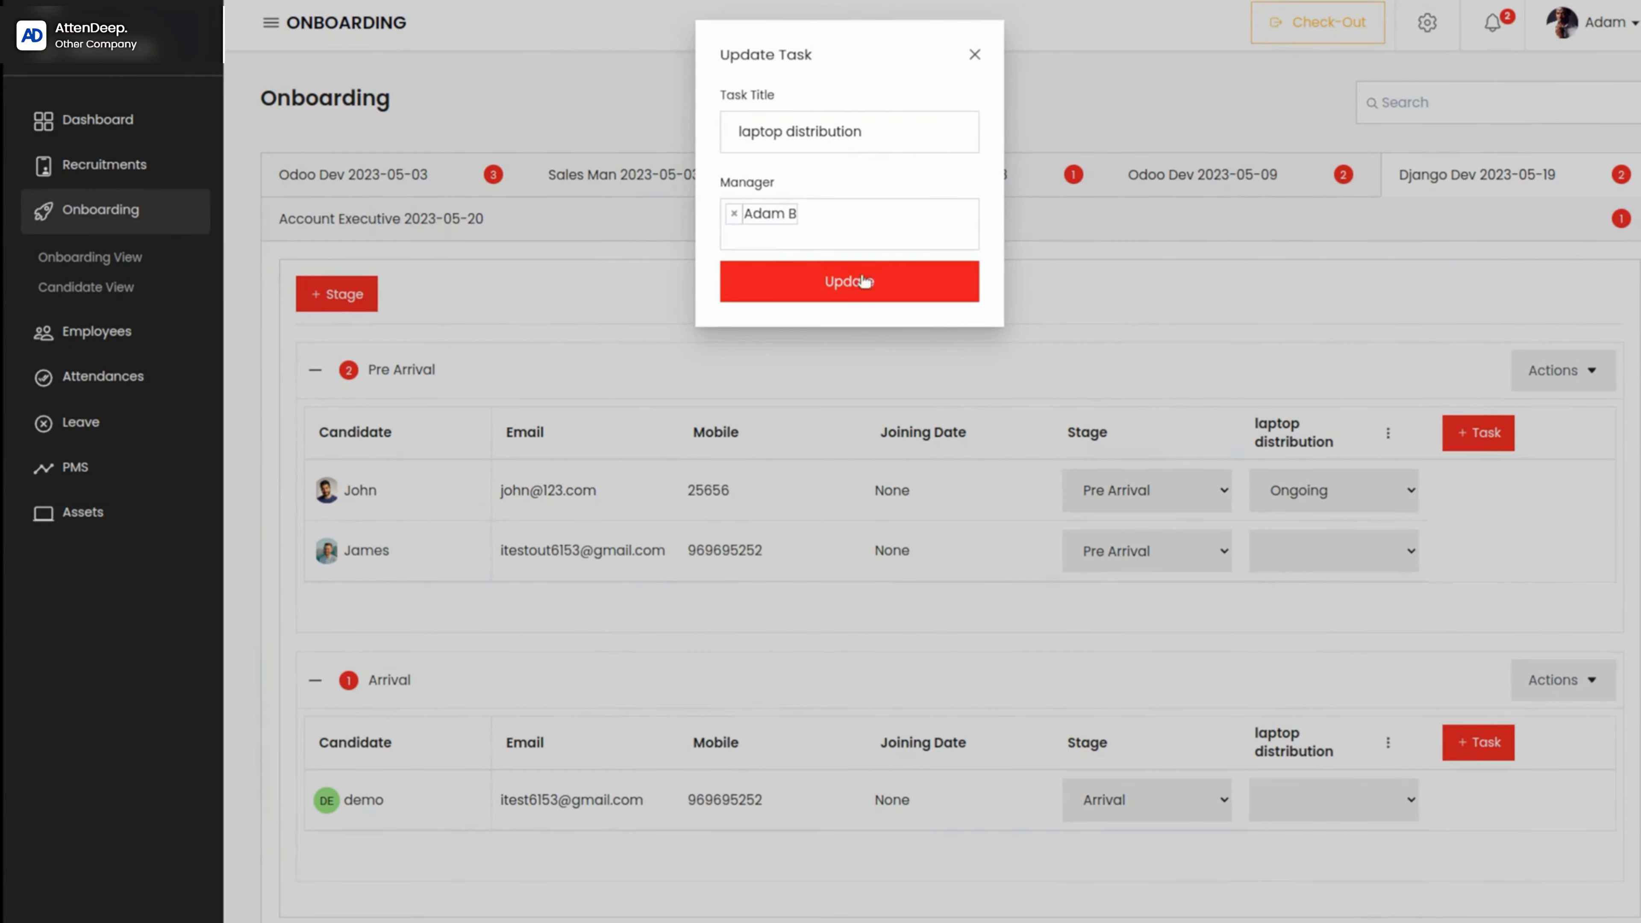
pyautogui.click(974, 53)
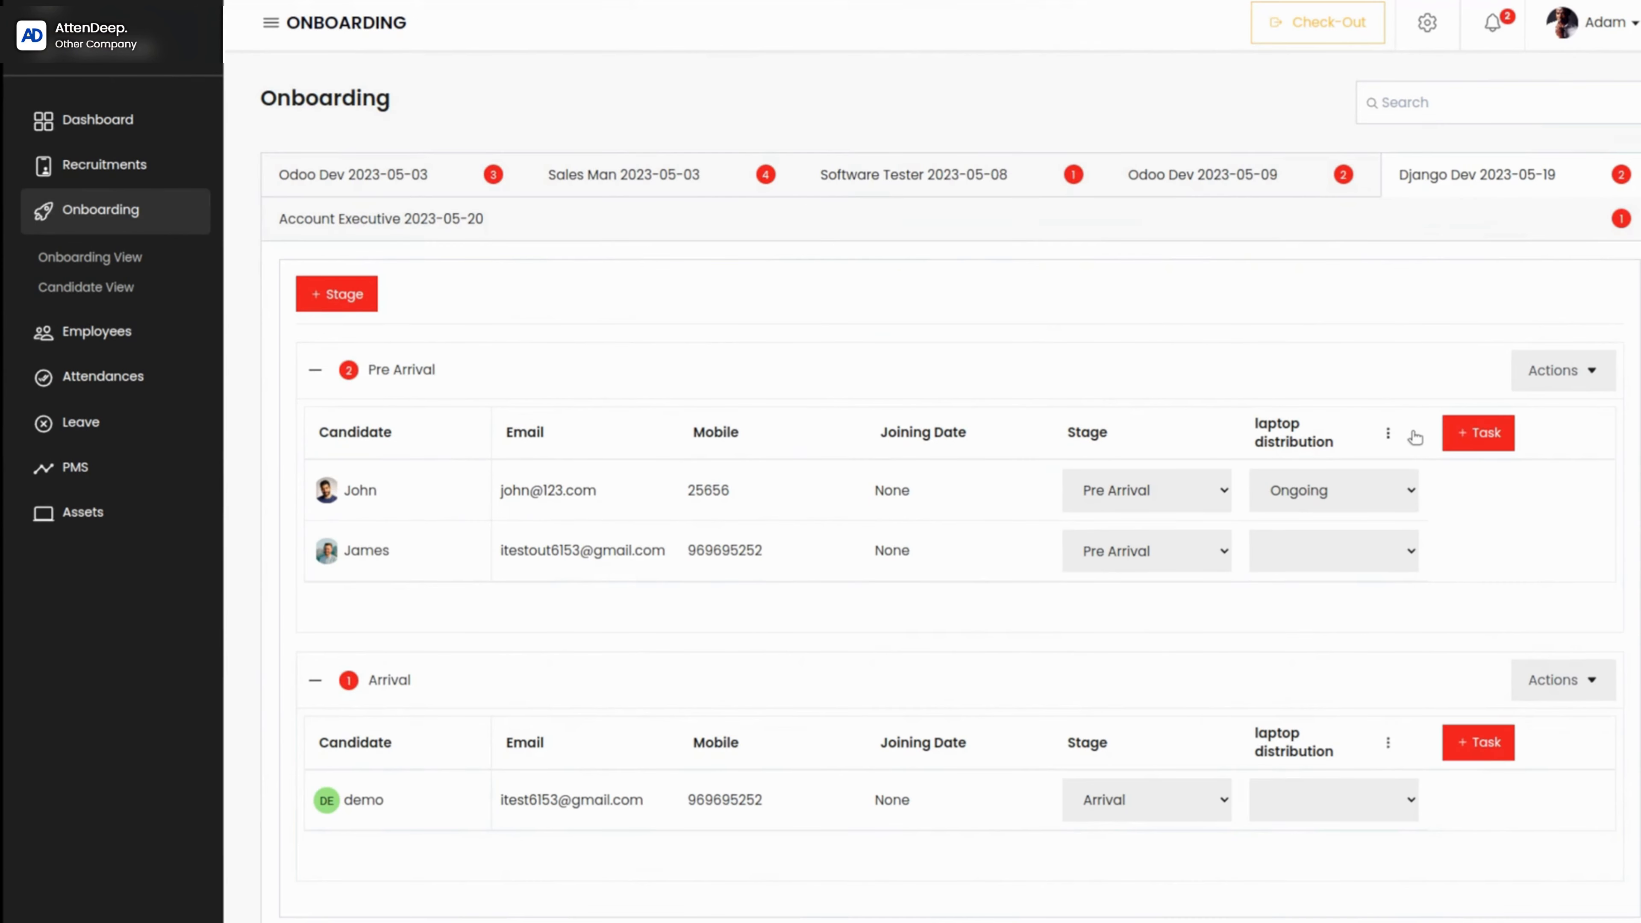
# Step: Delete the laptop distribution task from the Pre Arrival stage and confirm the deletion
pyautogui.click(1389, 432)
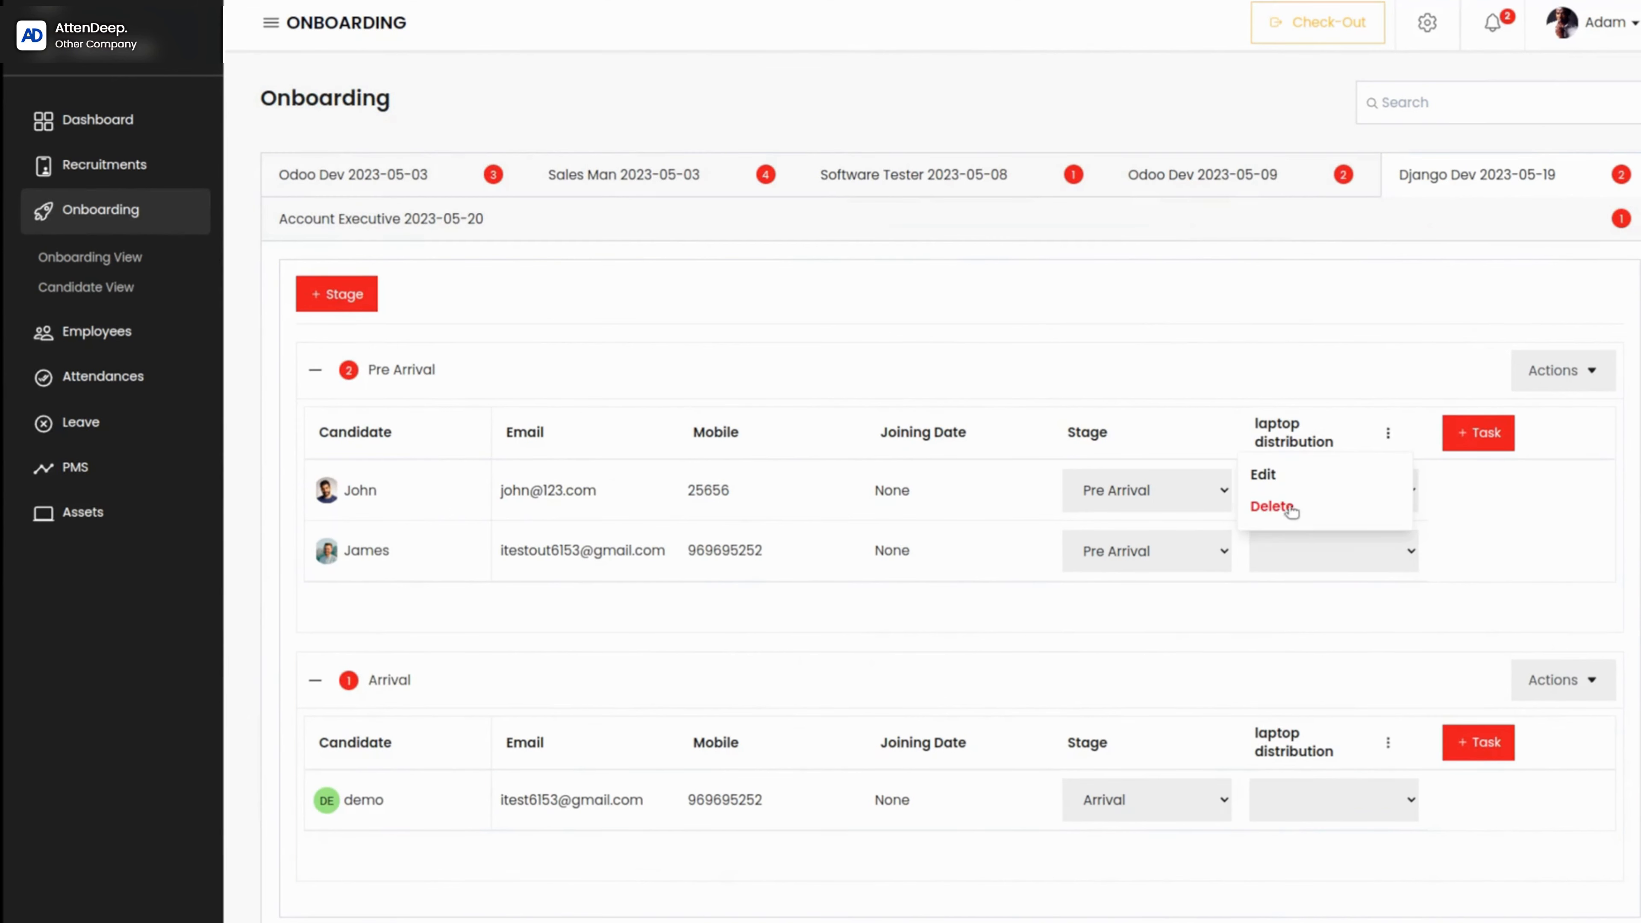
pyautogui.click(1273, 506)
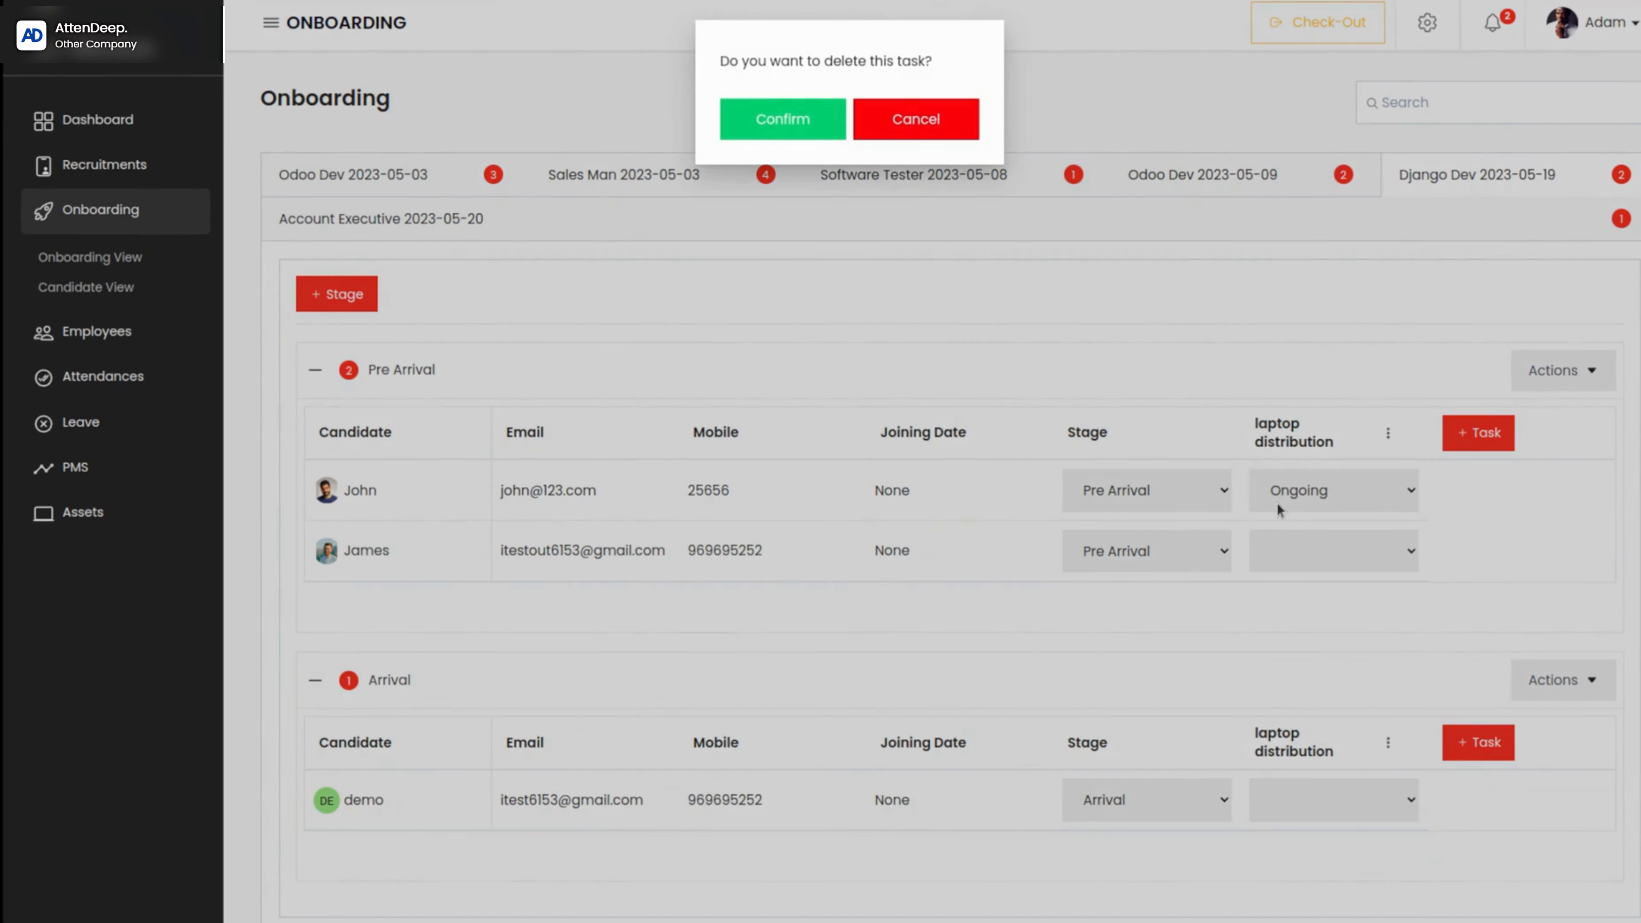
pyautogui.click(758, 122)
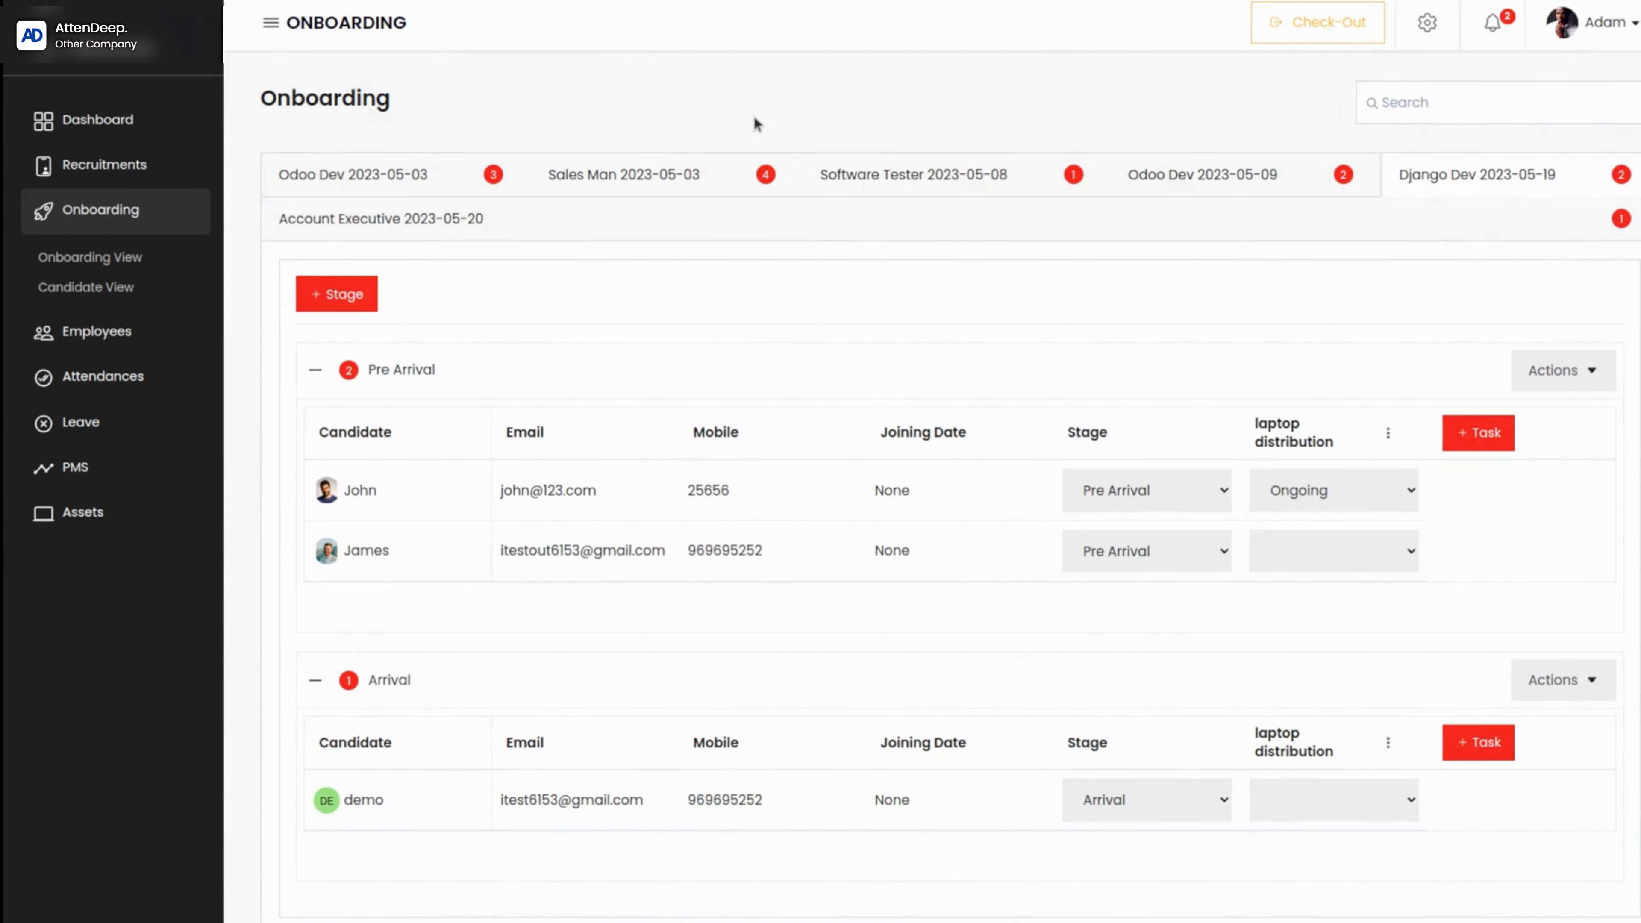